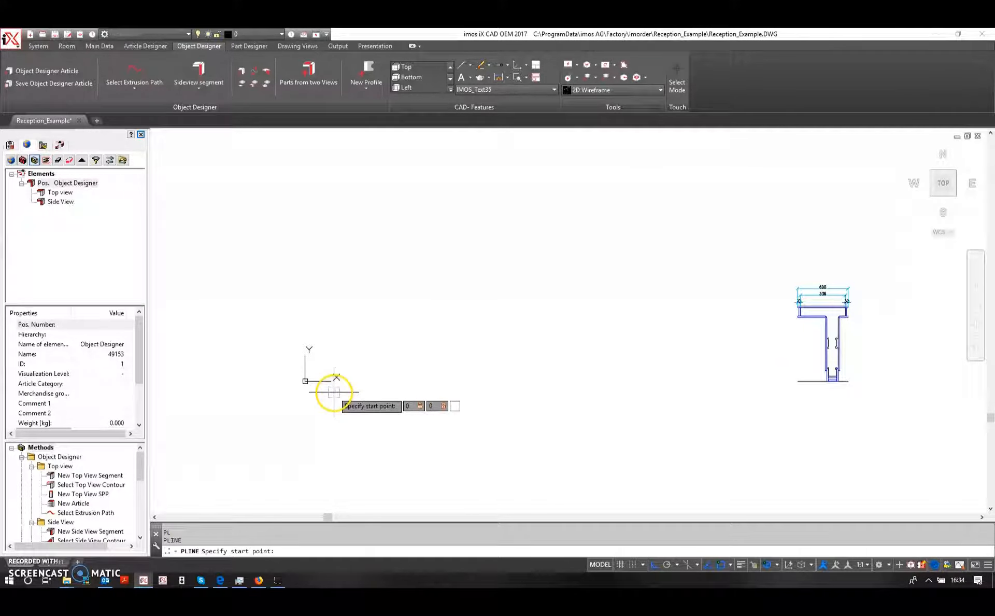
Start the top-view polyline at the origin and draw it 1400 mm along X, then 1400 mm vertically upward.
{"action": "left_click", "coordinate": [335, 392]}
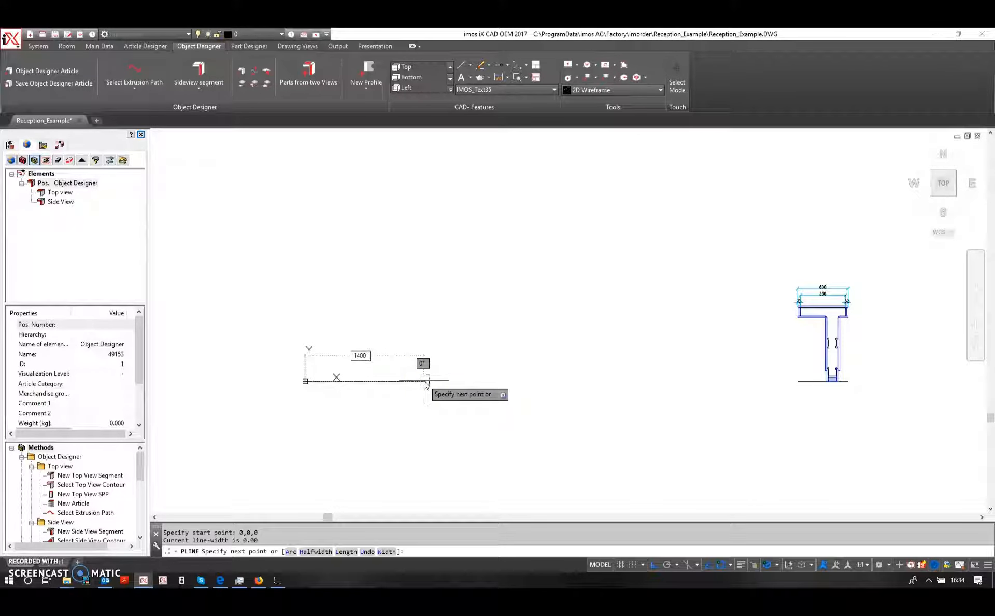
{"action": "key", "text": "Return"}
{"action": "type", "text": "14"}
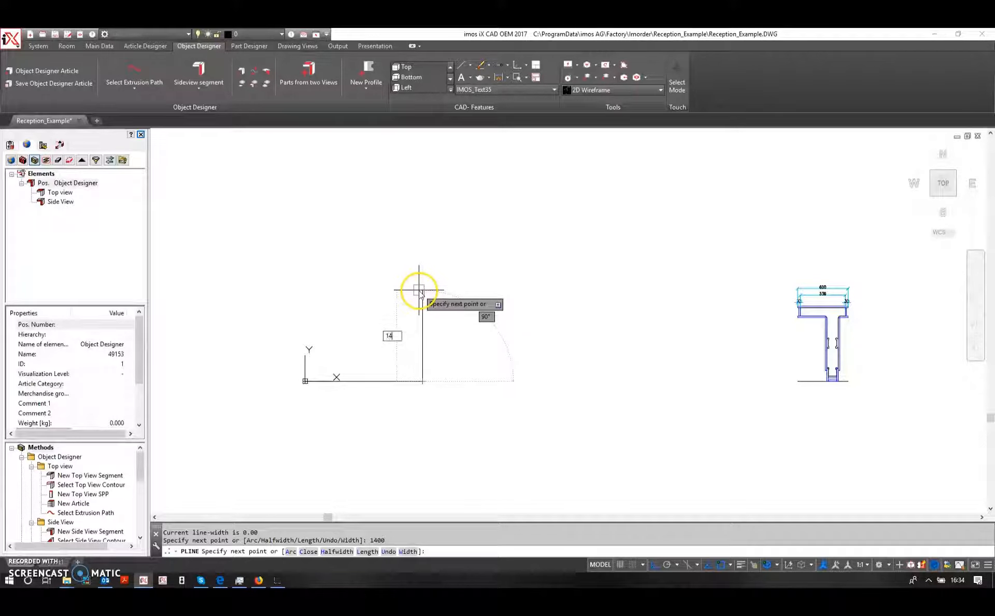
{"action": "type", "text": "00"}
{"action": "key", "text": "Return"}
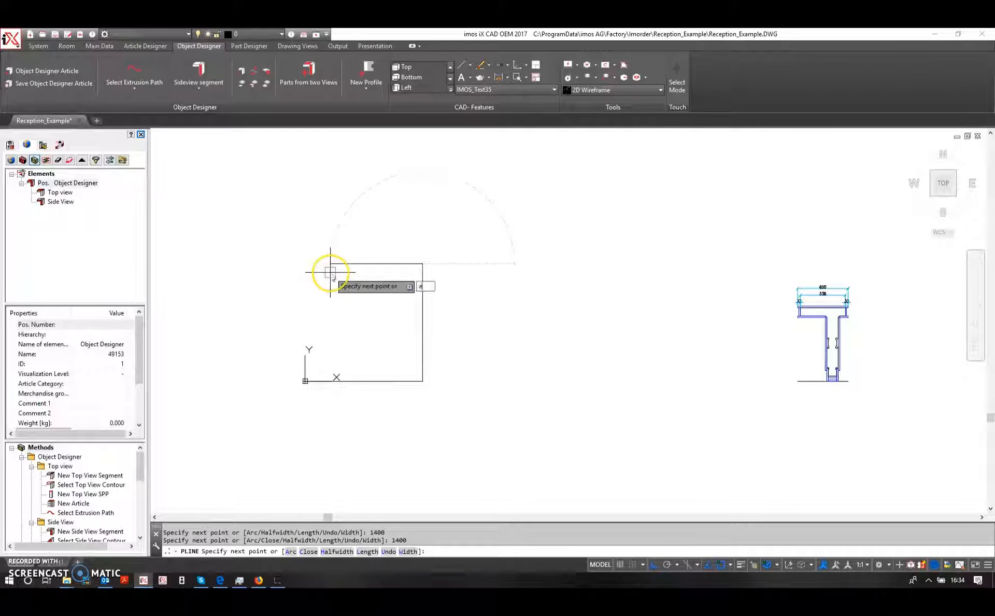
Continue the polyline with a semicircular arc ending 1400 mm to the left, and finish it with a 100 mm straight line downward.
{"action": "type", "text": "a"}
{"action": "key", "text": "Return"}
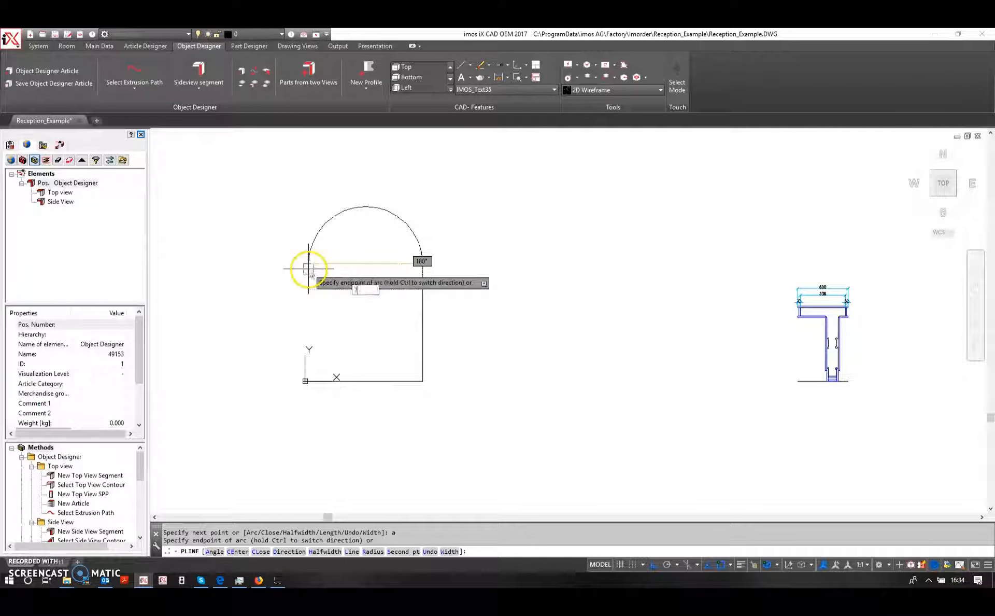
{"action": "key", "text": "Return"}
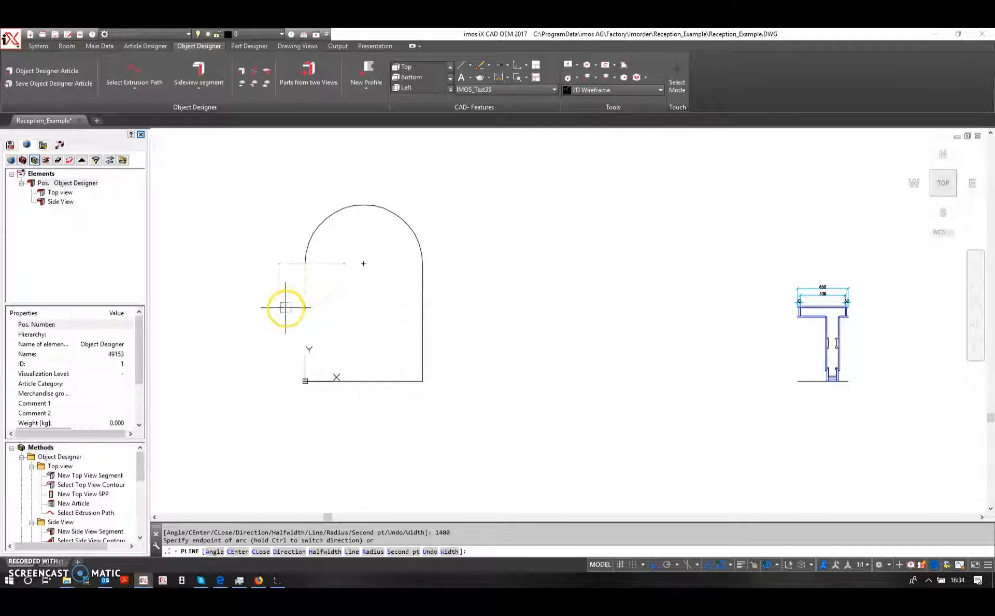
{"action": "type", "text": "l"}
{"action": "key", "text": "Return"}
{"action": "type", "text": "100"}
{"action": "key", "text": "Return"}
{"action": "key", "text": "Return"}
Assign the open arched polyline as the Object Designer's extrusion path in the top view.
{"action": "left_click", "coordinate": [307, 245]}
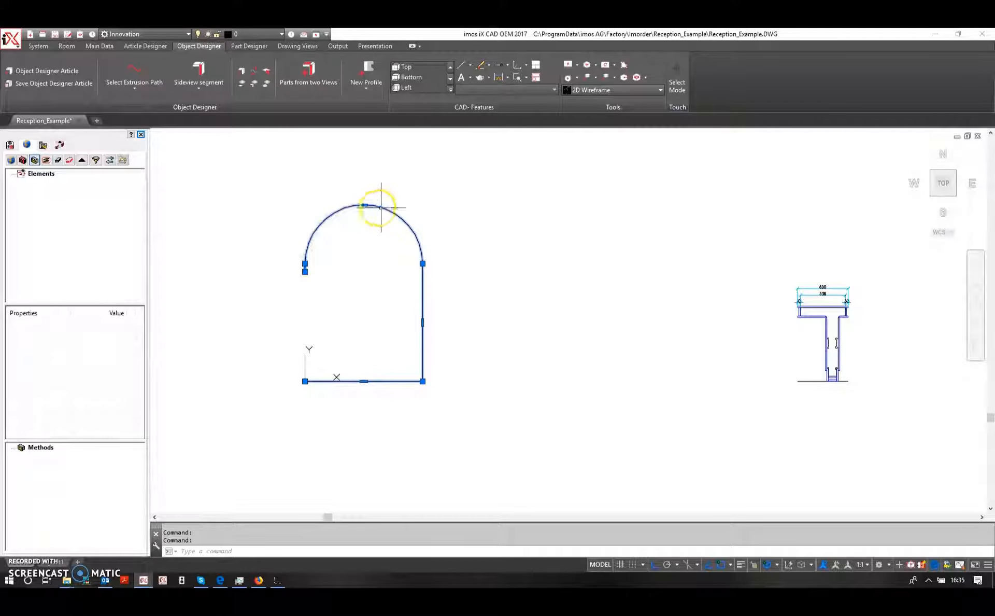
{"action": "left_click", "coordinate": [12, 162]}
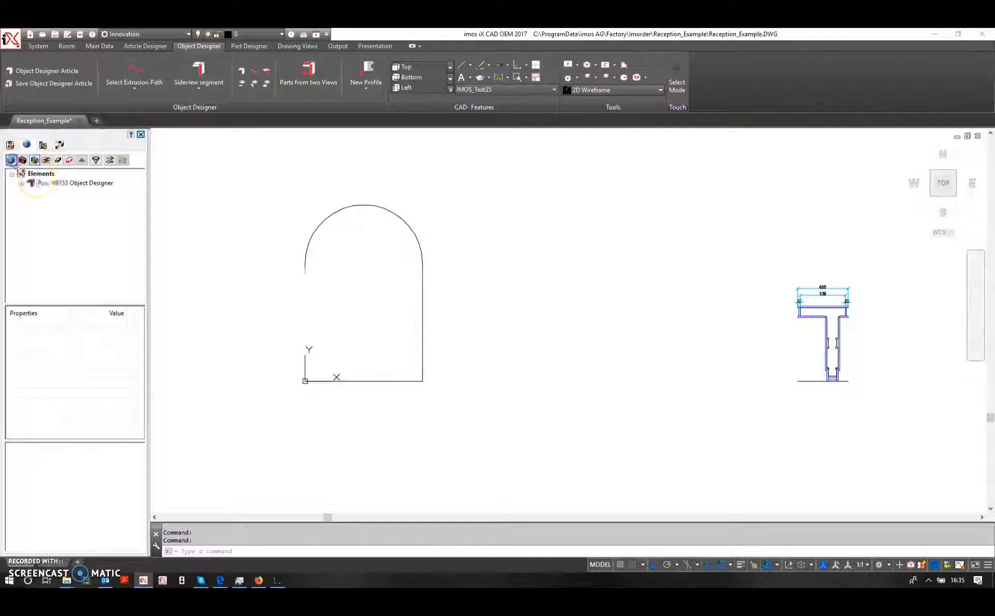
{"action": "left_click", "coordinate": [134, 88]}
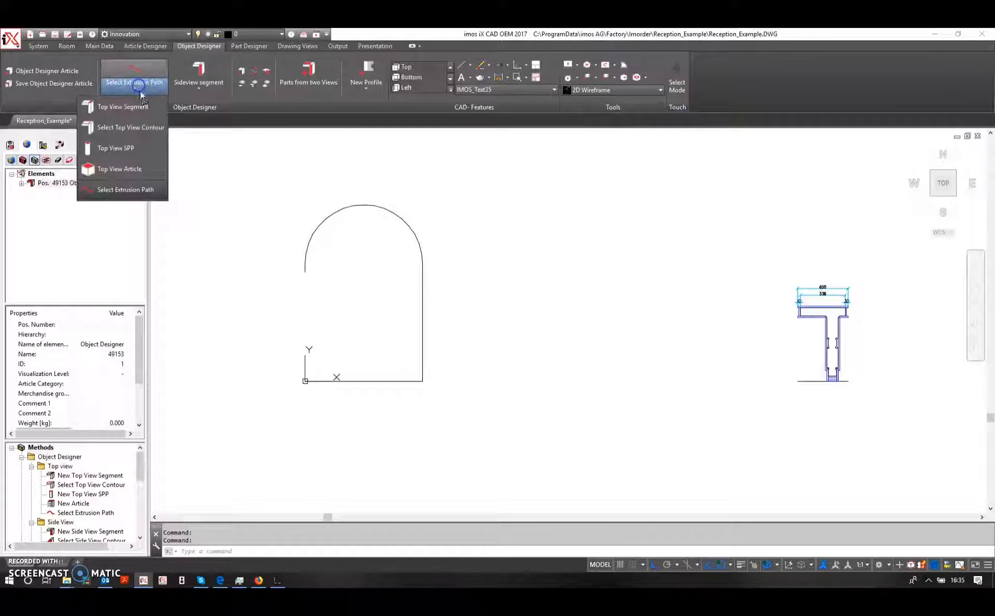
{"action": "left_click", "coordinate": [130, 189]}
{"action": "left_click", "coordinate": [306, 235]}
{"action": "key", "text": "Return"}
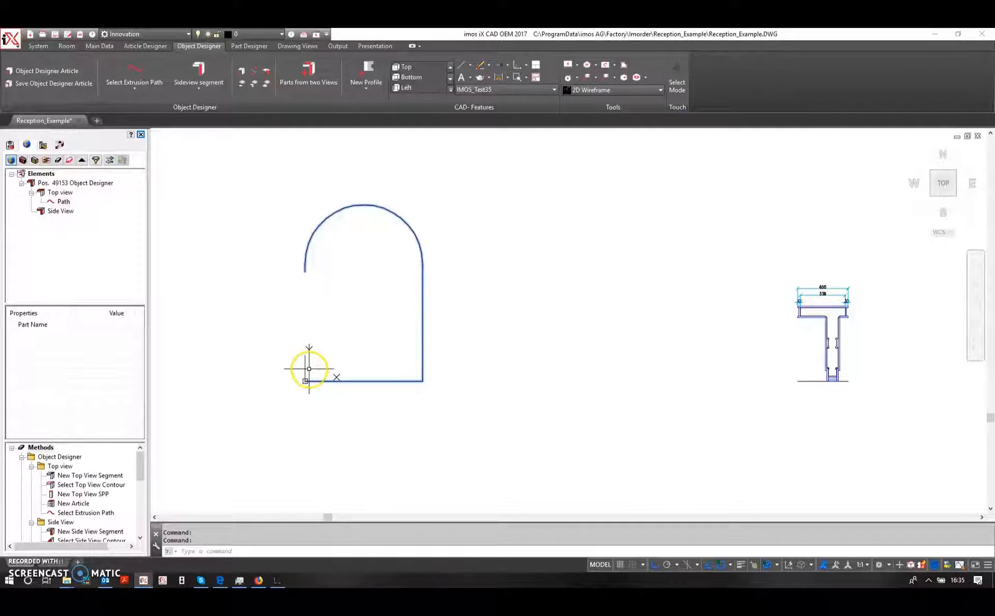
{"action": "middle_click_drag", "start_coordinate": [575, 365], "coordinate": [549, 352]}
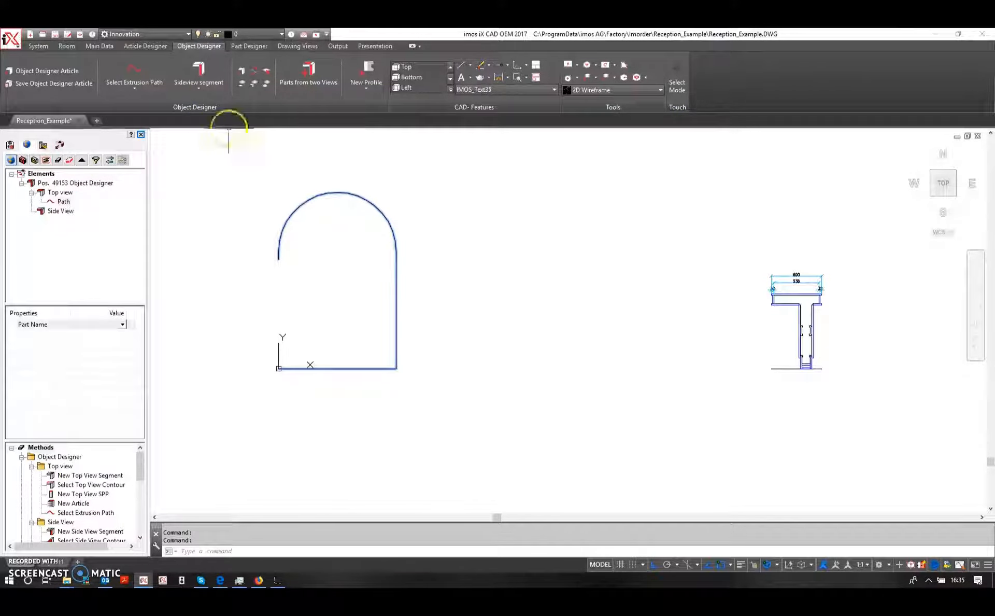
{"action": "left_click", "coordinate": [200, 80]}
{"action": "middle_click_drag", "start_coordinate": [741, 373], "coordinate": [488, 371]}
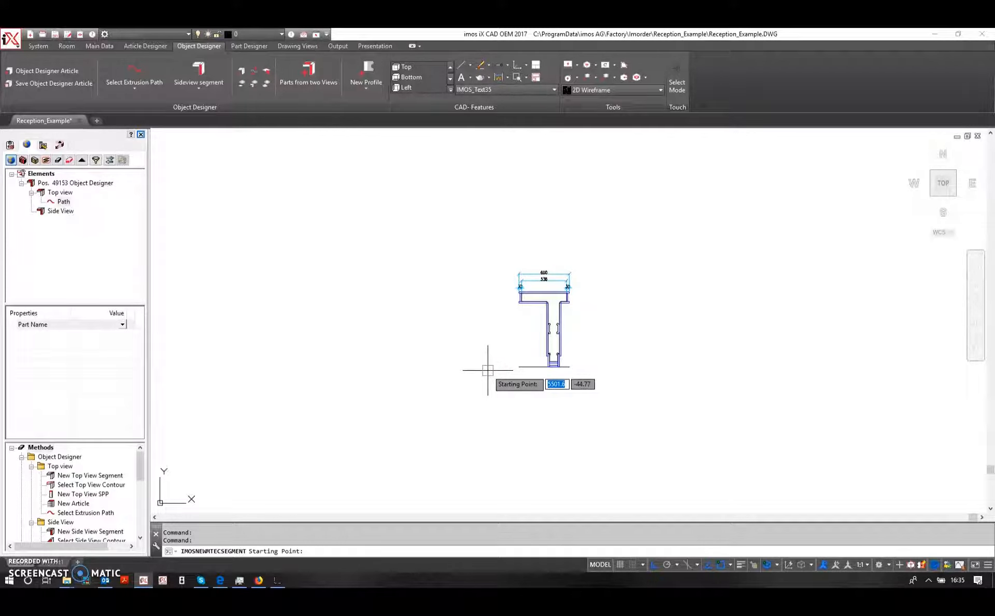
{"action": "left_click", "coordinate": [502, 372]}
{"action": "key", "text": "Escape"}
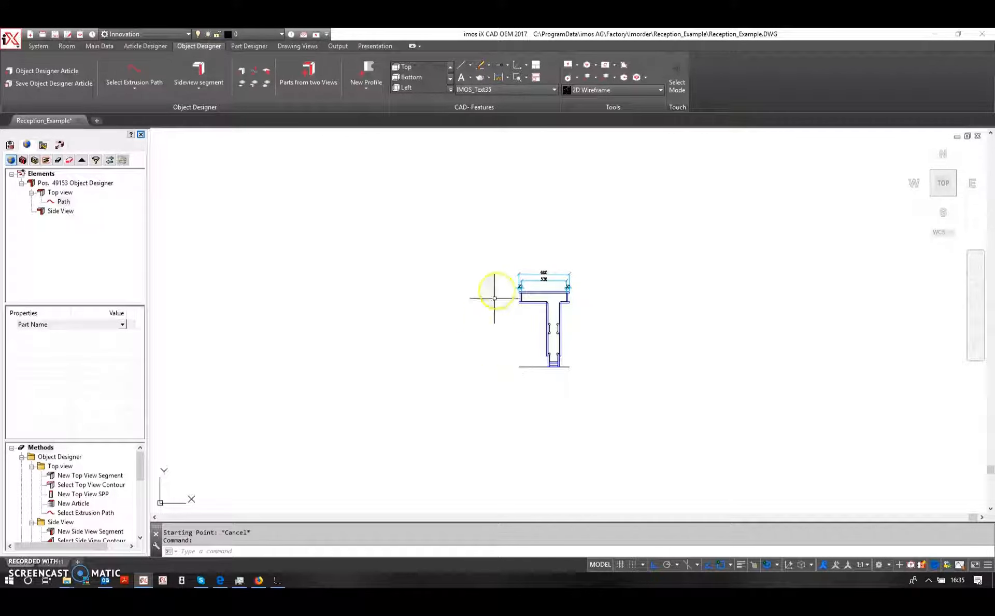
Define the T-shaped side-view drawing with its dimensions as initial entities, excluding the floor line.
{"action": "middle_click_drag", "start_coordinate": [471, 303], "coordinate": [691, 289]}
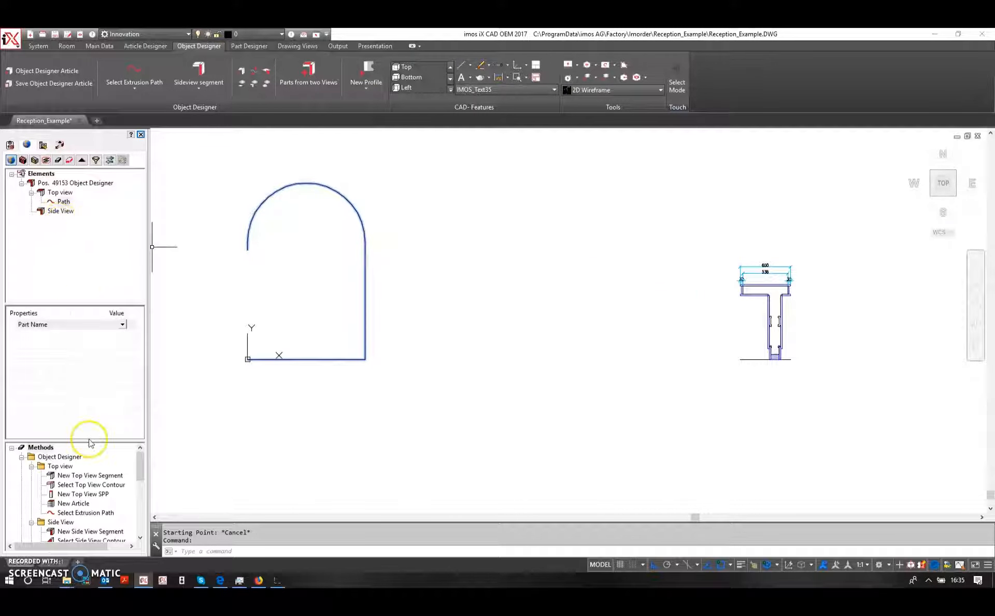
{"action": "scroll", "coordinate": [67, 524], "scroll_direction": "down", "scroll_amount": 3}
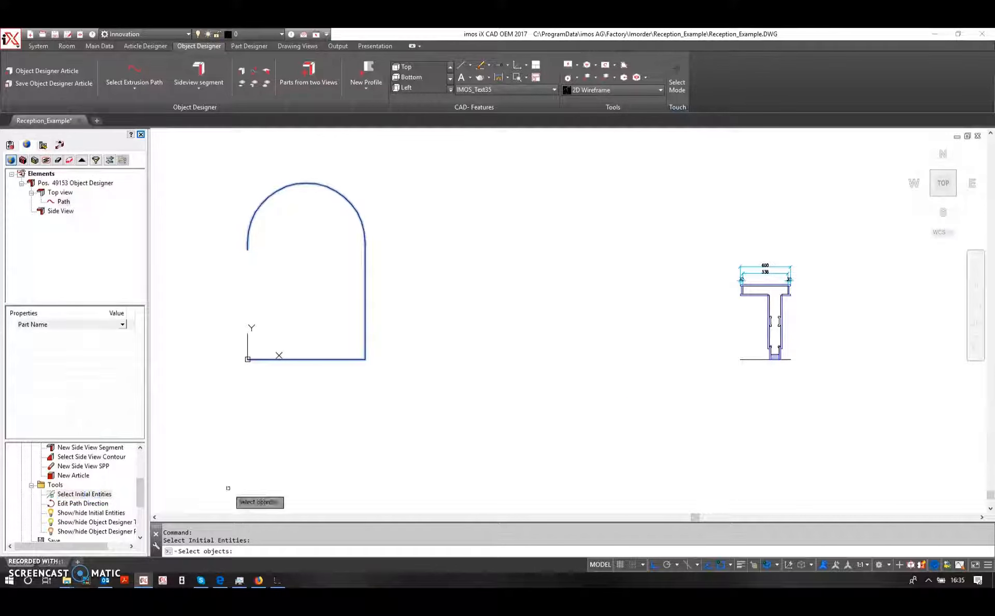
{"action": "left_click", "coordinate": [679, 240]}
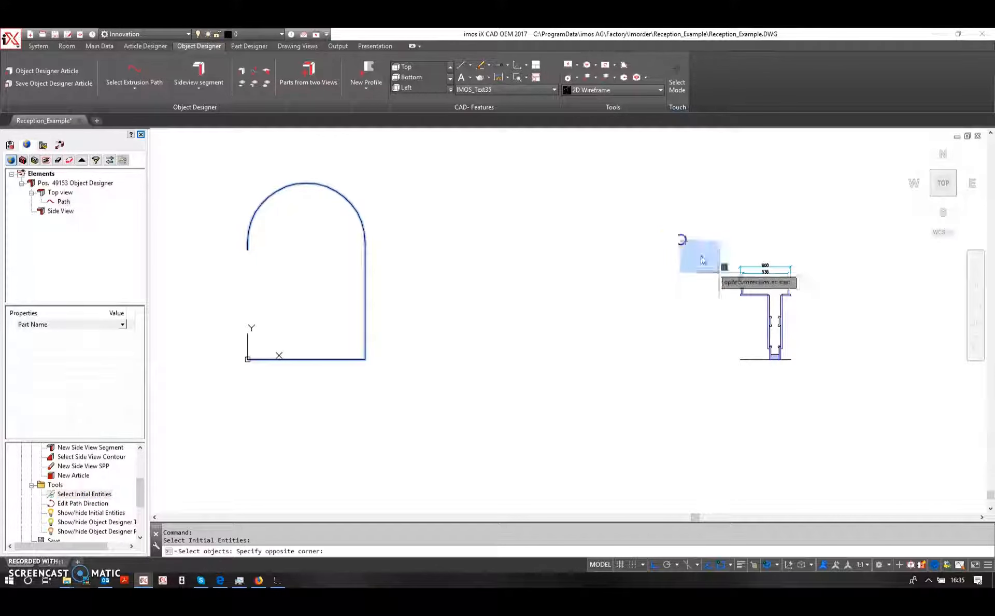
{"action": "left_click", "coordinate": [821, 373]}
{"action": "left_click", "coordinate": [748, 359], "text": "shift"}
{"action": "key", "text": "Return"}
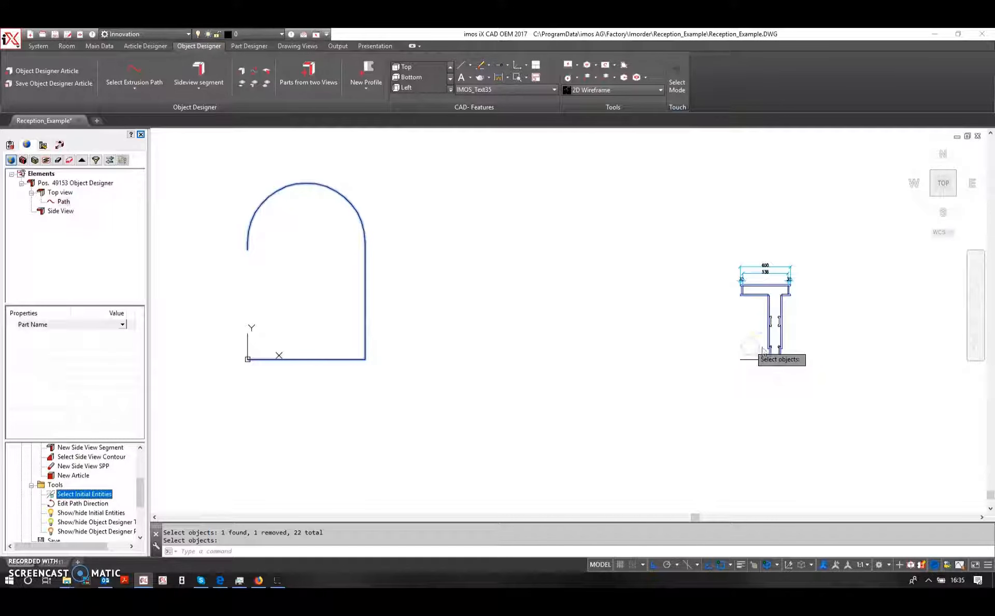
{"action": "left_click", "coordinate": [79, 513]}
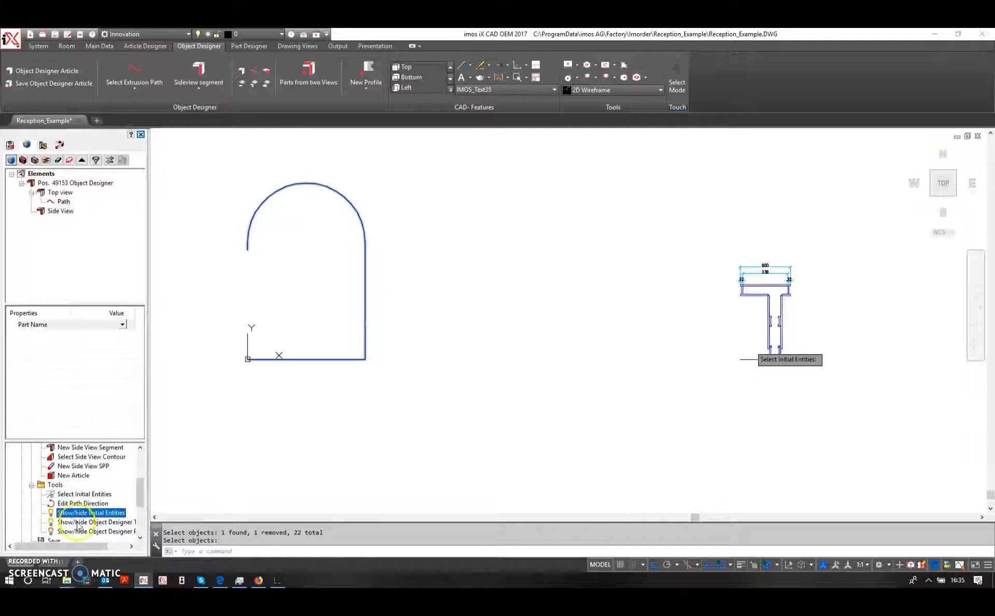
Add a 150 mm side-view segment along the inner face of the left plinth panel, from the floor to its top.
{"action": "middle_click_drag", "start_coordinate": [720, 308], "coordinate": [449, 322]}
{"action": "scroll", "coordinate": [467, 321], "scroll_direction": "up", "scroll_amount": 5}
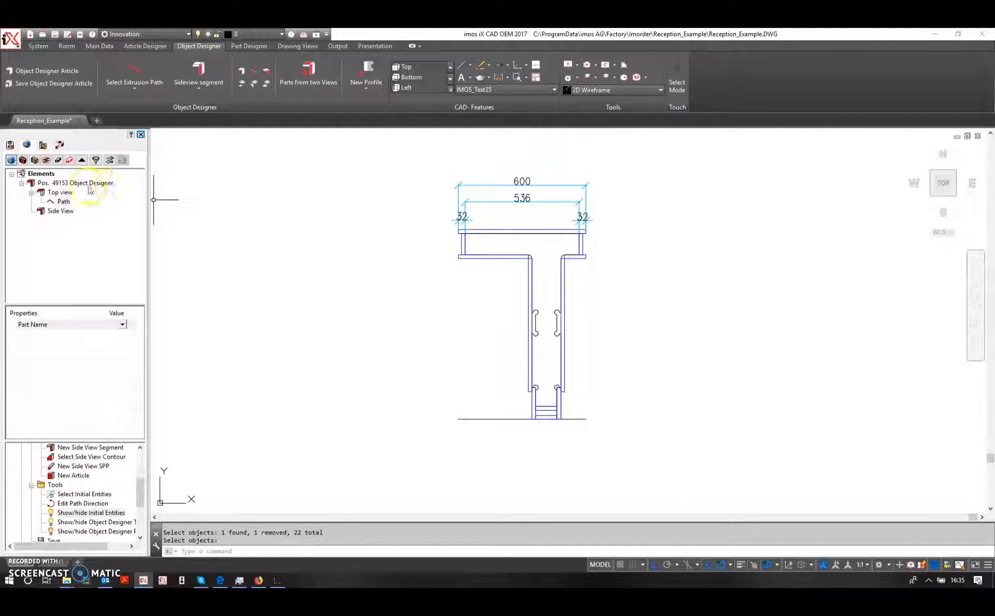
{"action": "left_click", "coordinate": [199, 70]}
{"action": "scroll", "coordinate": [536, 421], "scroll_direction": "up", "scroll_amount": 3}
{"action": "scroll", "coordinate": [538, 425], "scroll_direction": "up", "scroll_amount": 2}
{"action": "left_click", "coordinate": [540, 431]}
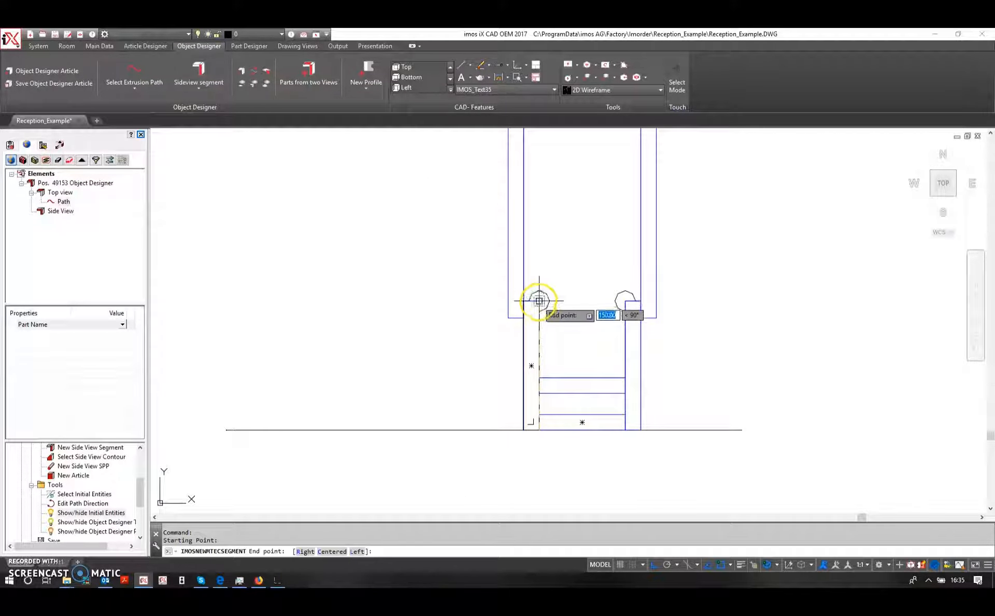
{"action": "left_click", "coordinate": [538, 302]}
Add a side-view segment along the inner face of the left upright, from its lower end up to the start of the rounded corner.
{"action": "left_click", "coordinate": [197, 78]}
{"action": "scroll", "coordinate": [523, 320], "scroll_direction": "up", "scroll_amount": 6}
{"action": "scroll", "coordinate": [519, 319], "scroll_direction": "up", "scroll_amount": 1}
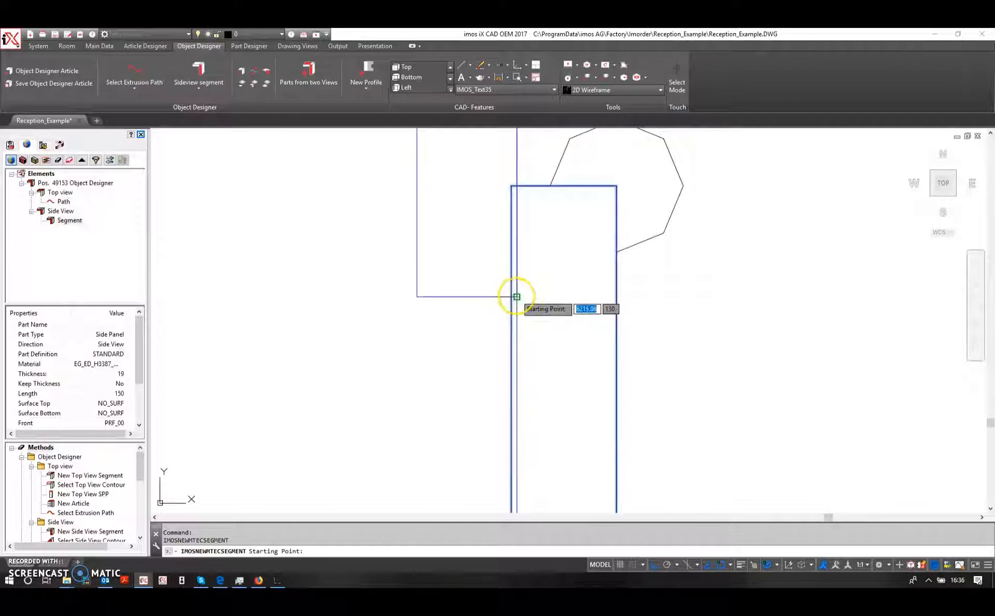
{"action": "left_click", "coordinate": [515, 290]}
{"action": "scroll", "coordinate": [515, 291], "scroll_direction": "down", "scroll_amount": 5}
{"action": "scroll", "coordinate": [482, 254], "scroll_direction": "up", "scroll_amount": 6}
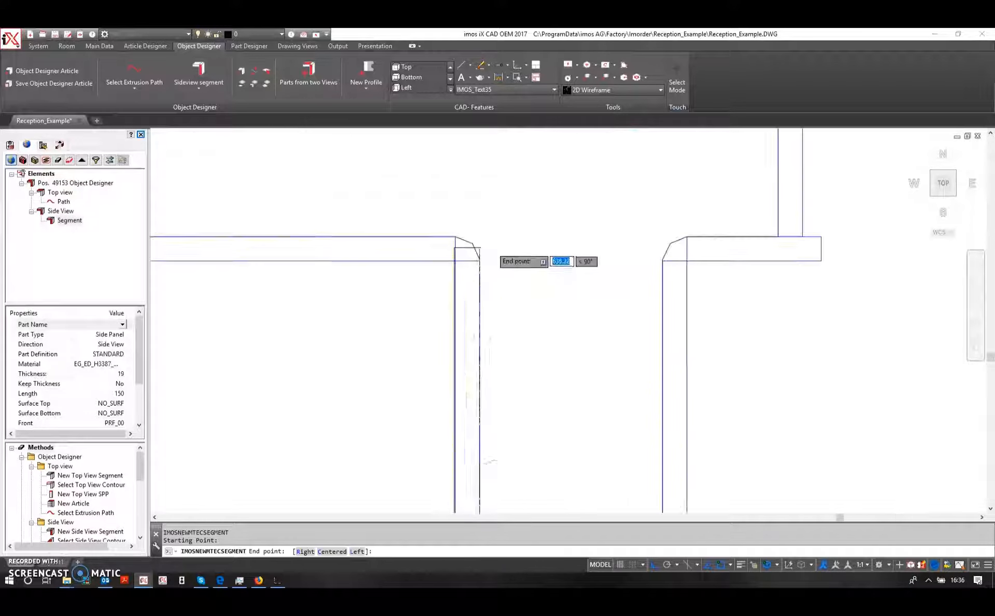
{"action": "scroll", "coordinate": [471, 266], "scroll_direction": "up", "scroll_amount": 4}
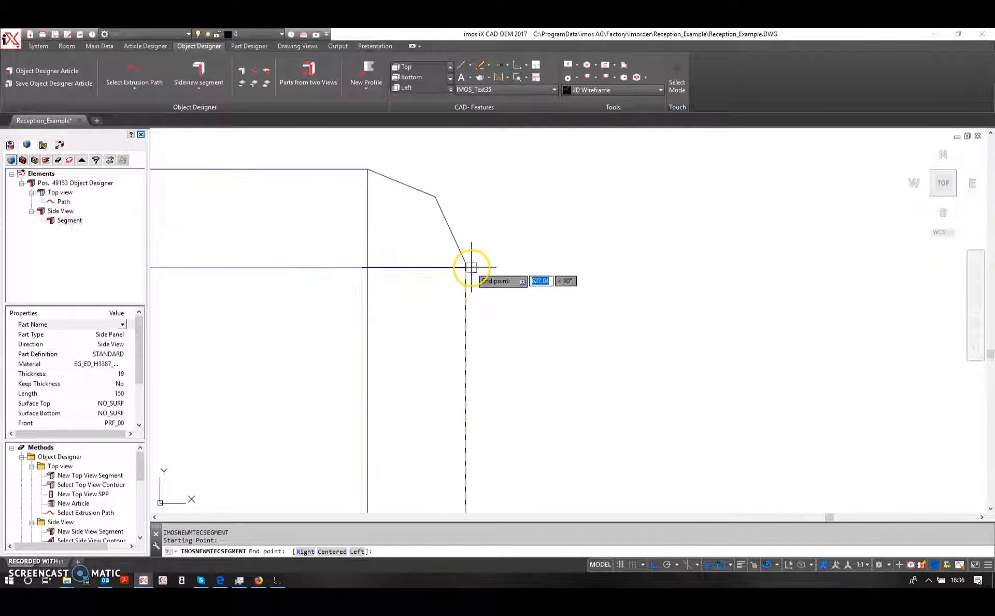
{"action": "left_click", "coordinate": [467, 267]}
Add a 328 mm side-view segment along the upper edge of the left lower horizontal panel, from the rounded corner to its outer end.
{"action": "key", "text": "Return"}
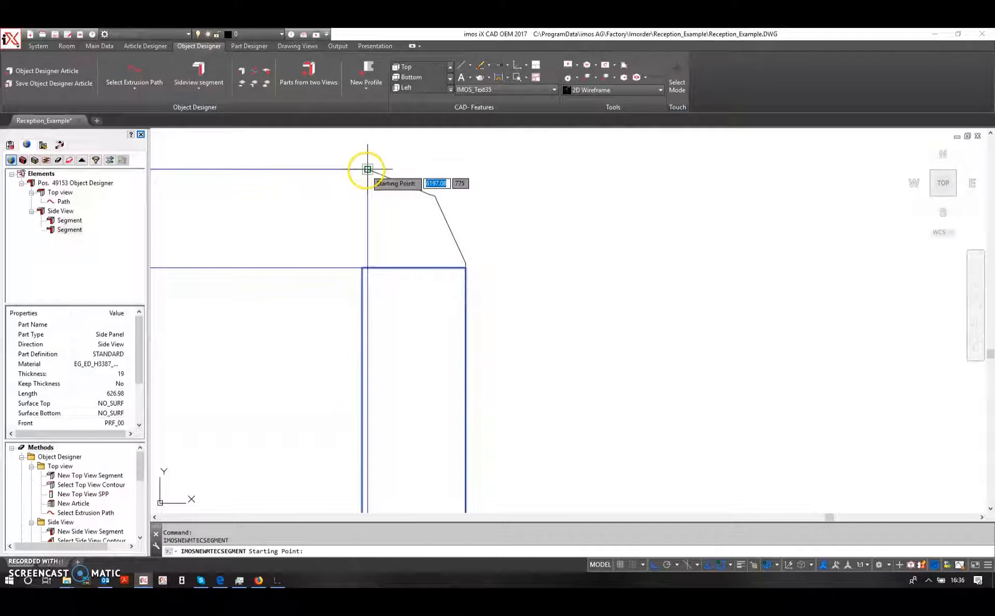
{"action": "left_click", "coordinate": [368, 170]}
{"action": "scroll", "coordinate": [265, 179], "scroll_direction": "down", "scroll_amount": 2}
{"action": "middle_click_drag", "start_coordinate": [266, 178], "coordinate": [778, 246]}
{"action": "scroll", "coordinate": [508, 246], "scroll_direction": "down", "scroll_amount": 2}
{"action": "middle_click_drag", "start_coordinate": [367, 244], "coordinate": [644, 253]}
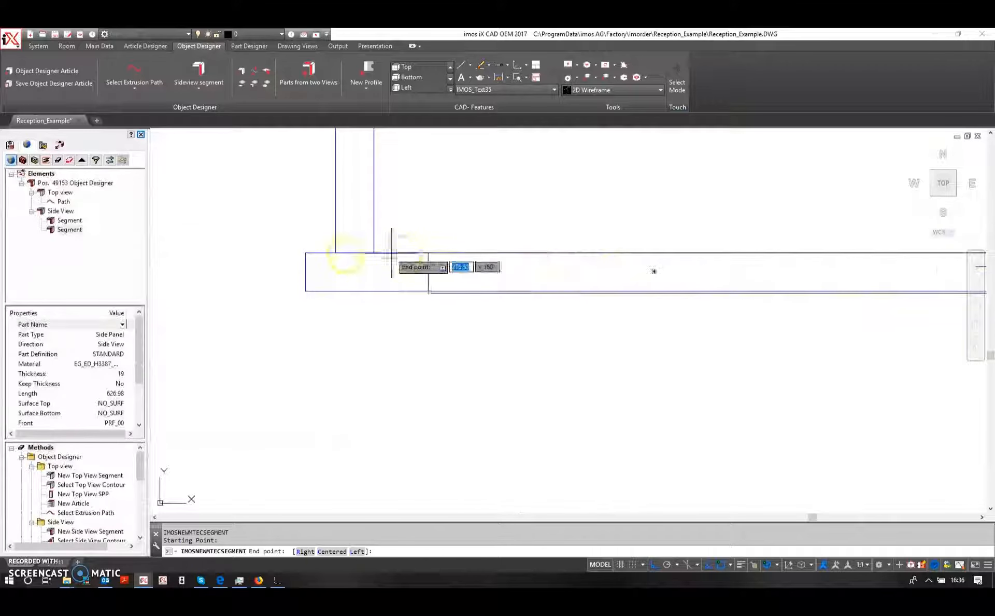
{"action": "left_click", "coordinate": [307, 254]}
Add a 100 mm side-view segment up the inner face of the short left vertical panel beneath the countertop.
{"action": "key", "text": "Return"}
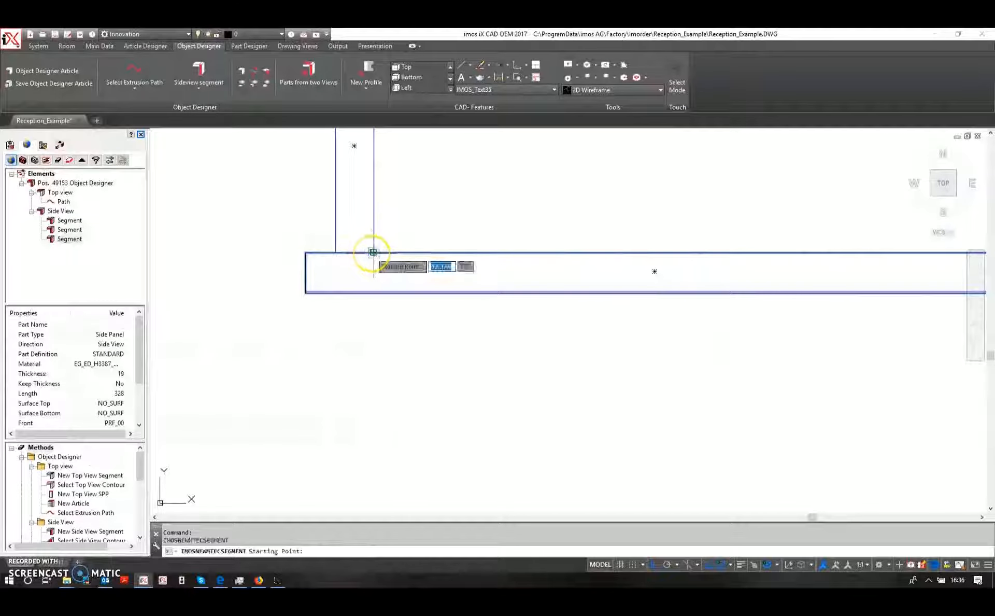
{"action": "left_click", "coordinate": [374, 252]}
{"action": "scroll", "coordinate": [371, 217], "scroll_direction": "down", "scroll_amount": 2}
{"action": "middle_click_drag", "start_coordinate": [371, 218], "coordinate": [380, 350]}
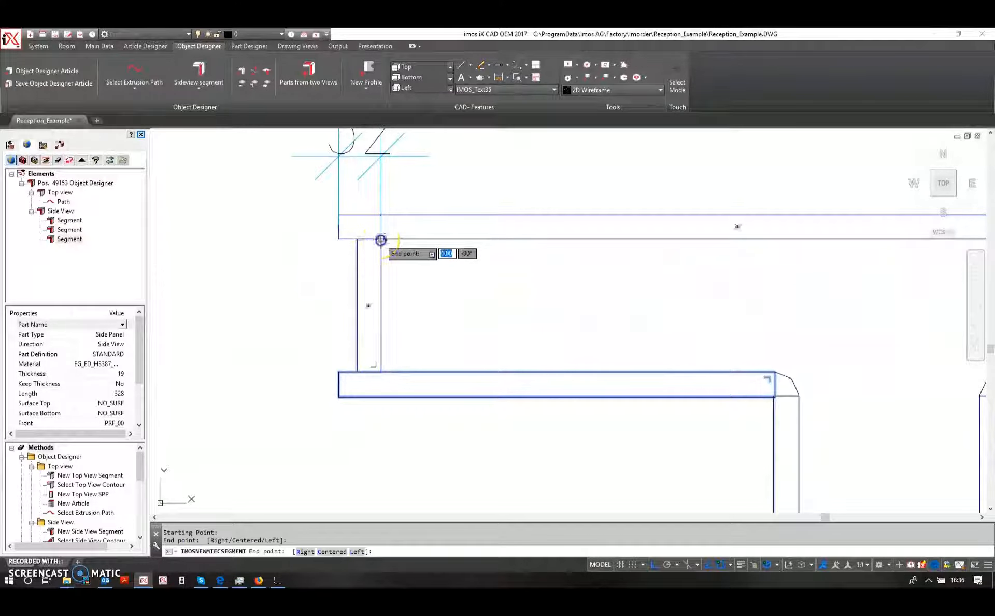
{"action": "left_click", "coordinate": [382, 238]}
Add a 600 mm side-view segment along the underside of the countertop, from its left end to its right end.
{"action": "key", "text": "Return"}
{"action": "left_click", "coordinate": [335, 239]}
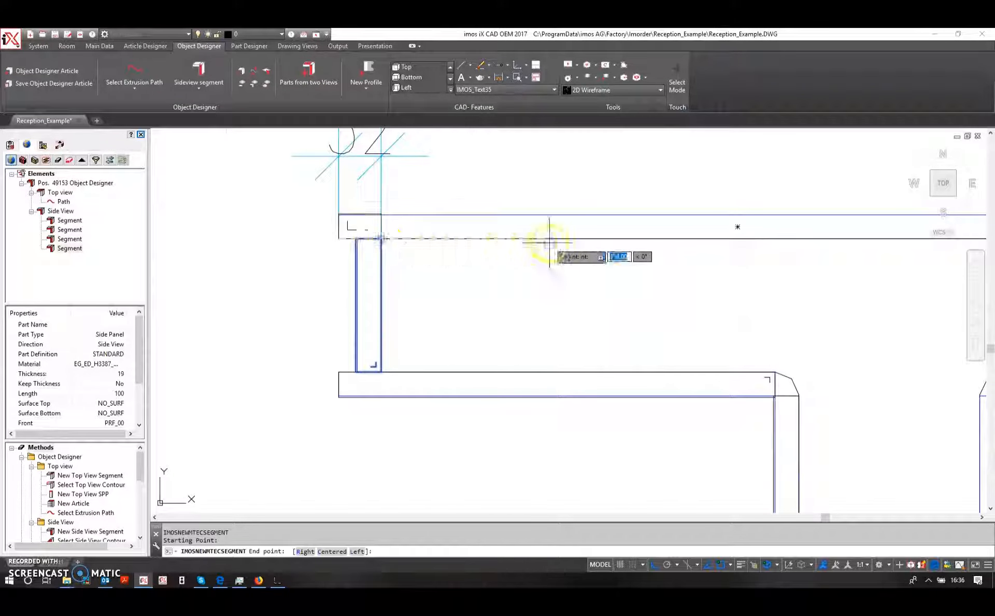
{"action": "scroll", "coordinate": [809, 254], "scroll_direction": "down", "scroll_amount": 2}
{"action": "middle_click_drag", "start_coordinate": [808, 254], "coordinate": [461, 249]}
{"action": "scroll", "coordinate": [673, 239], "scroll_direction": "up", "scroll_amount": 4}
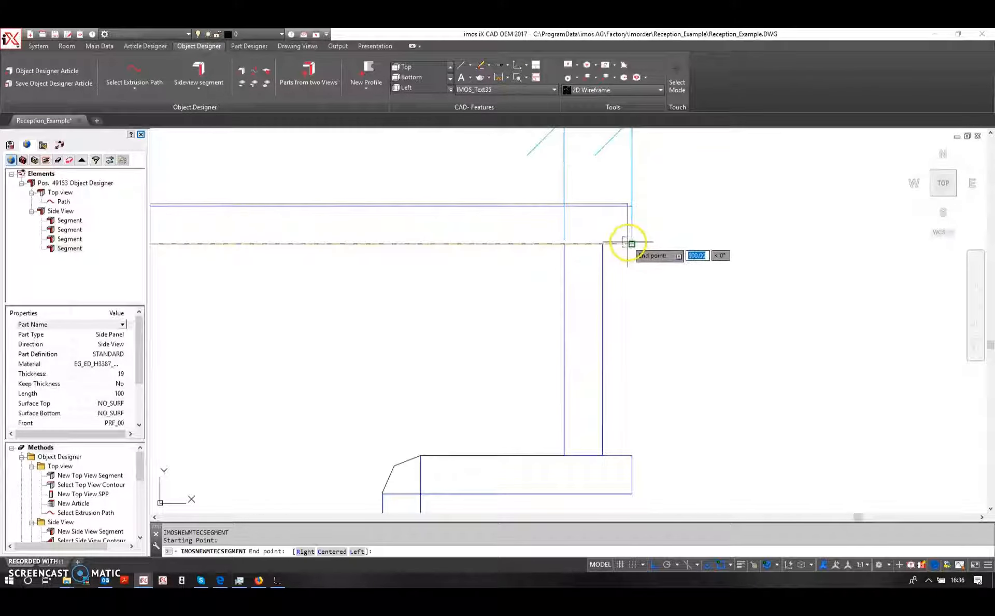
{"action": "left_click", "coordinate": [632, 243]}
Add a 100 mm side-view segment down the inner face of the short right vertical panel beneath the countertop.
{"action": "key", "text": "Return"}
{"action": "left_click", "coordinate": [564, 243]}
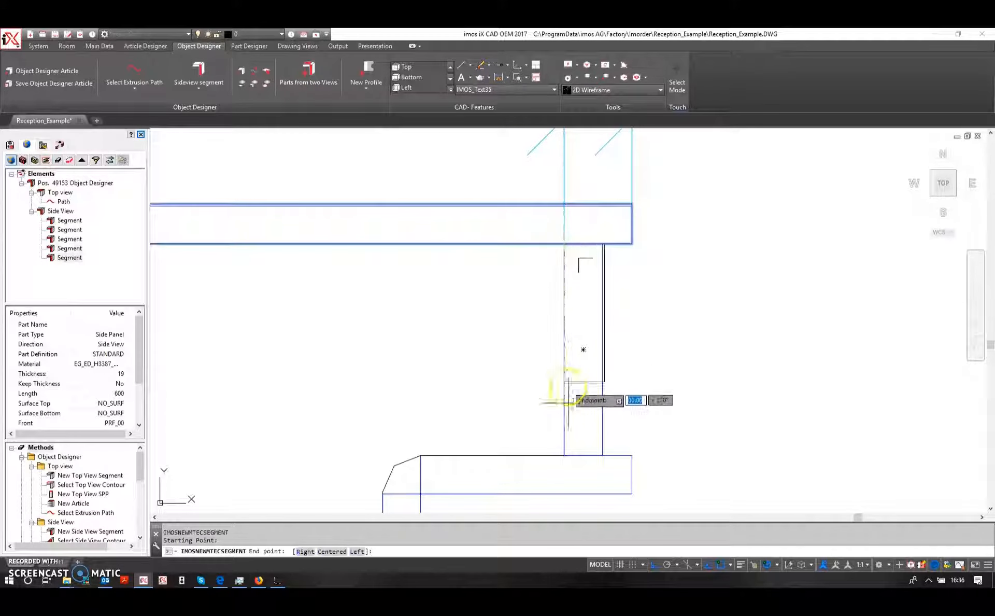
{"action": "left_click", "coordinate": [564, 455]}
{"action": "key", "text": "Escape"}
Add a side-view segment along the upper edge of the right lower horizontal panel, from its outer end to the rounded corner.
{"action": "key", "text": "Return"}
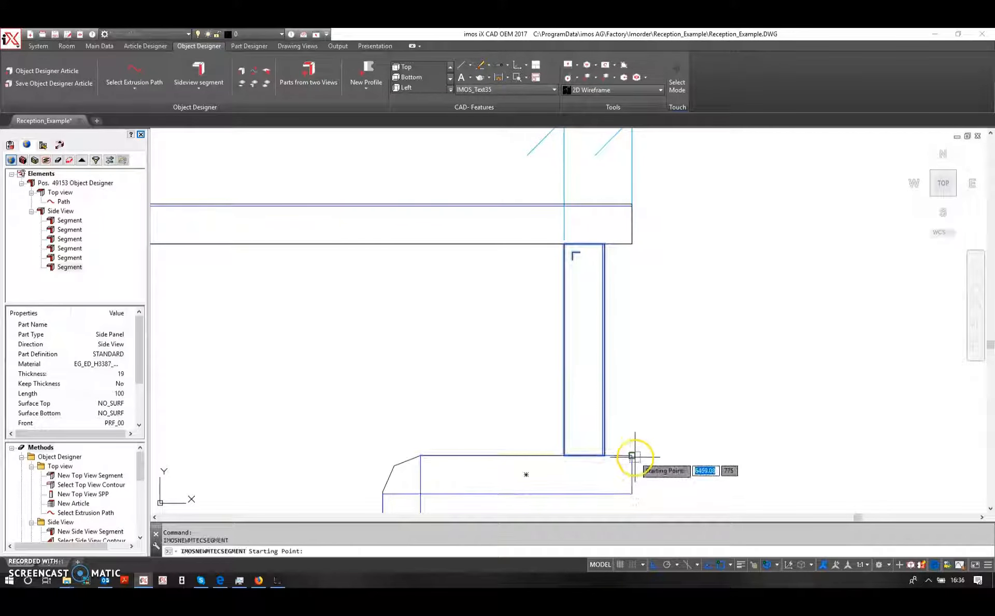
{"action": "left_click", "coordinate": [633, 455]}
{"action": "middle_click_drag", "start_coordinate": [401, 462], "coordinate": [462, 356]}
{"action": "left_click", "coordinate": [480, 349]}
Add a side-view segment down the inner face of the right upright, from the rounded corner to its lower end.
{"action": "key", "text": "Return"}
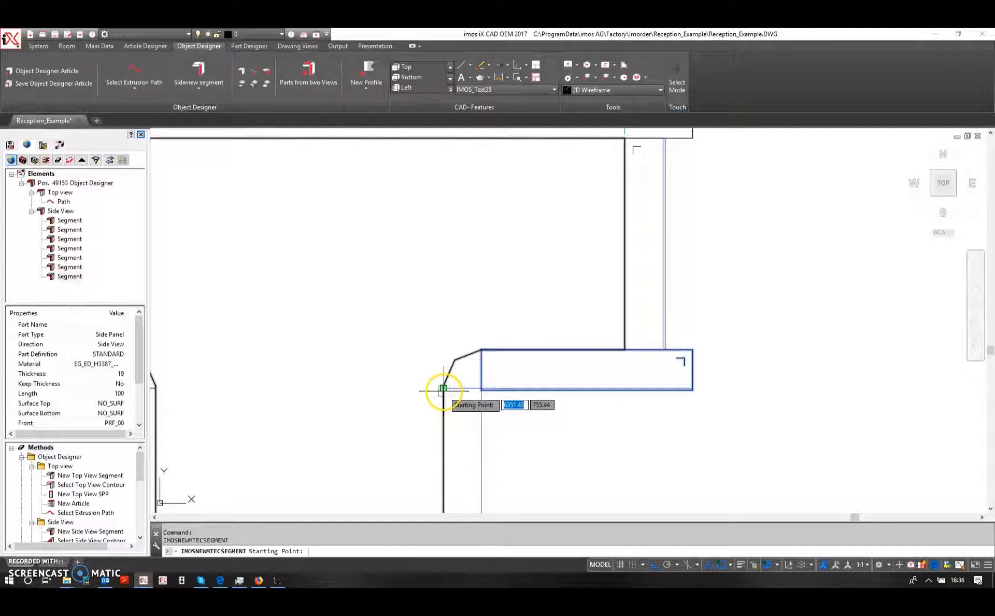
{"action": "left_click", "coordinate": [444, 390]}
{"action": "scroll", "coordinate": [413, 406], "scroll_direction": "down", "scroll_amount": 4}
{"action": "middle_click_drag", "start_coordinate": [412, 405], "coordinate": [414, 153]}
{"action": "scroll", "coordinate": [422, 401], "scroll_direction": "down", "scroll_amount": 3}
{"action": "scroll", "coordinate": [435, 373], "scroll_direction": "up", "scroll_amount": 6}
{"action": "left_click", "coordinate": [423, 369]}
Add a 150 mm side-view segment down the inner face of the right plinth panel to the floor.
{"action": "key", "text": "Return"}
{"action": "left_click", "coordinate": [356, 303]}
{"action": "scroll", "coordinate": [355, 327], "scroll_direction": "down", "scroll_amount": 4}
{"action": "middle_click_drag", "start_coordinate": [355, 501], "coordinate": [373, 338]}
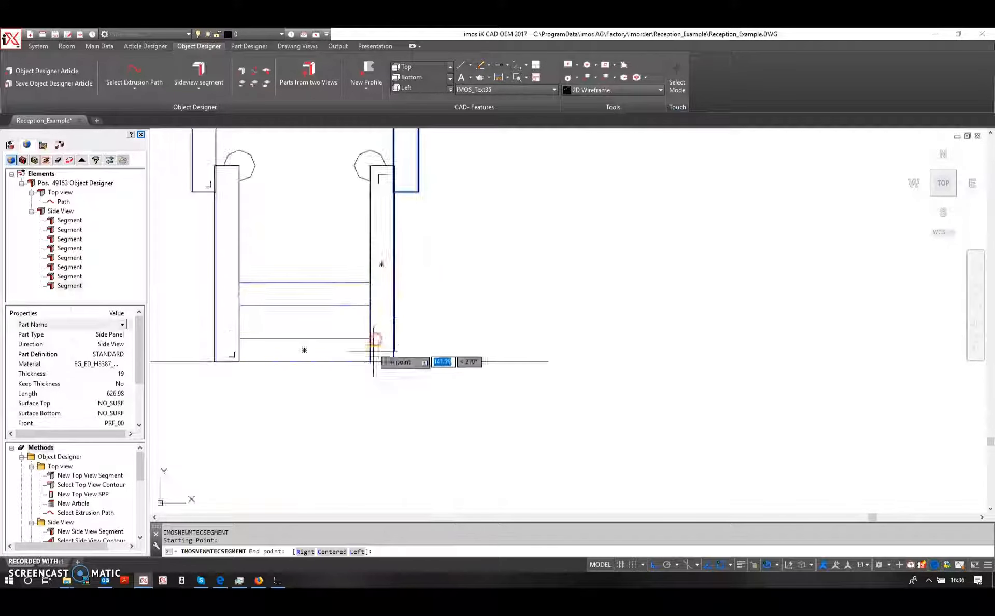
{"action": "left_click", "coordinate": [369, 361]}
Add side-view segments along the top edges of the upper and lower horizontal panels between the two plinth panels.
{"action": "key", "text": "Return"}
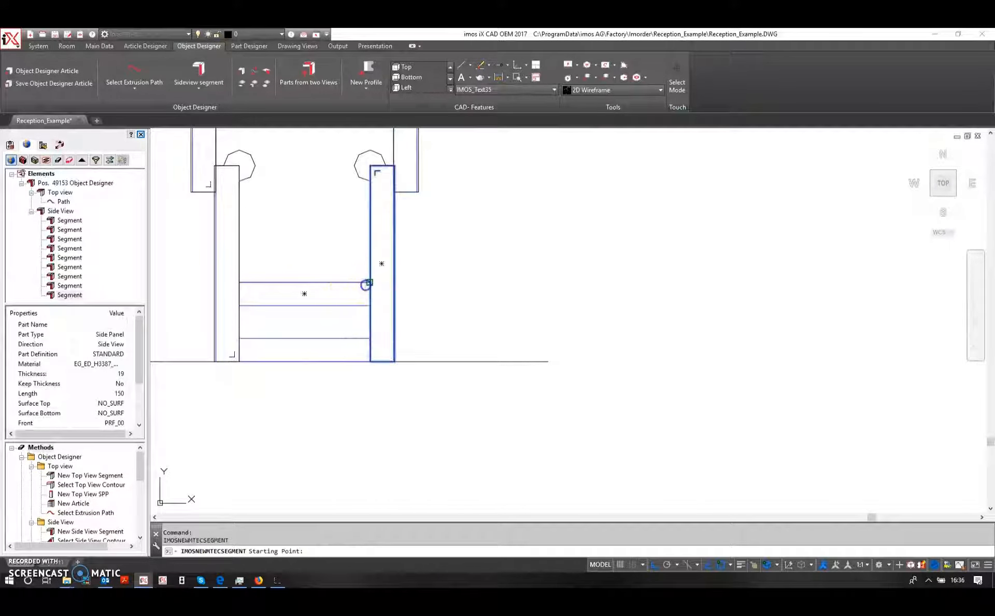
{"action": "left_click", "coordinate": [369, 282]}
{"action": "left_click", "coordinate": [242, 284]}
{"action": "key", "text": "Return"}
{"action": "left_click", "coordinate": [369, 338]}
{"action": "left_click", "coordinate": [243, 339]}
Hide the initial entities of the side-view drawing.
{"action": "scroll", "coordinate": [243, 340], "scroll_direction": "down", "scroll_amount": 2}
{"action": "middle_click_drag", "start_coordinate": [244, 340], "coordinate": [476, 373]}
{"action": "scroll", "coordinate": [475, 374], "scroll_direction": "down", "scroll_amount": 2}
{"action": "middle_click_drag", "start_coordinate": [354, 346], "coordinate": [427, 395]}
{"action": "scroll", "coordinate": [427, 395], "scroll_direction": "down", "scroll_amount": 2}
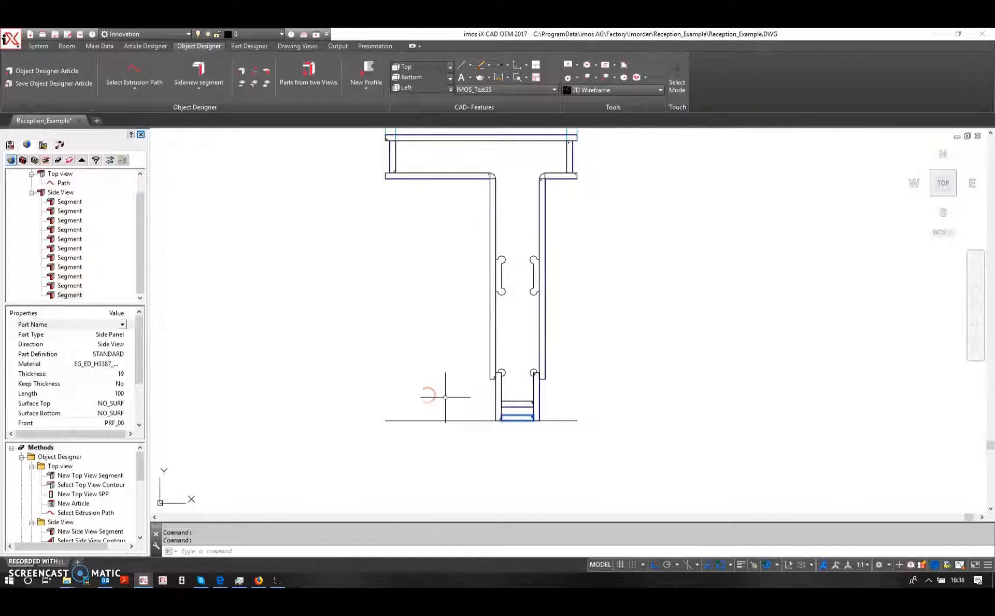
{"action": "scroll", "coordinate": [76, 525], "scroll_direction": "down", "scroll_amount": 3}
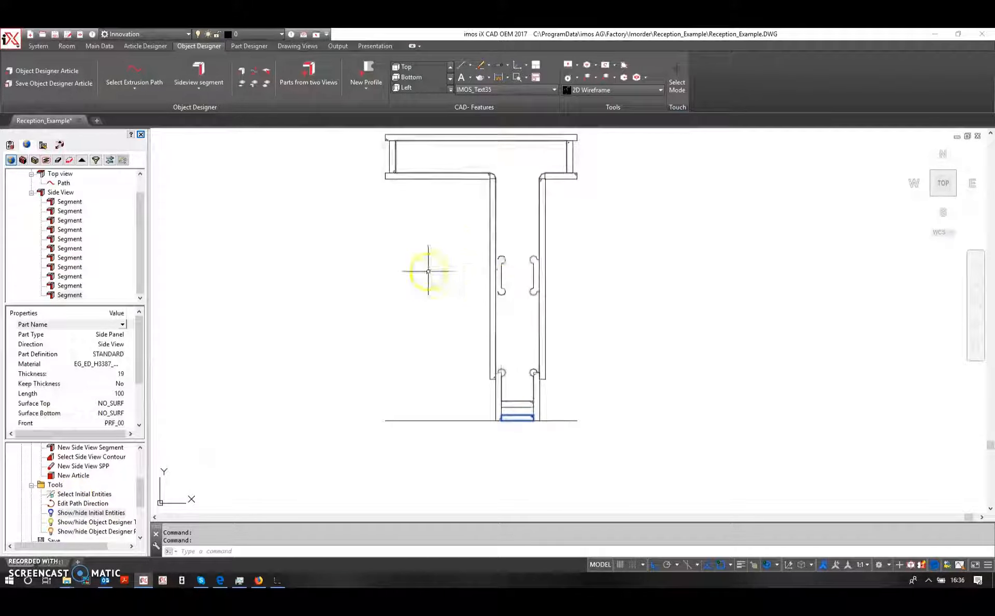
Assign the 18 mm matt walnut melamine material iX_PB18_MEL_Walnut_M to all the side-view segments.
{"action": "middle_click_drag", "start_coordinate": [436, 297], "coordinate": [461, 338]}
{"action": "left_click", "coordinate": [373, 154]}
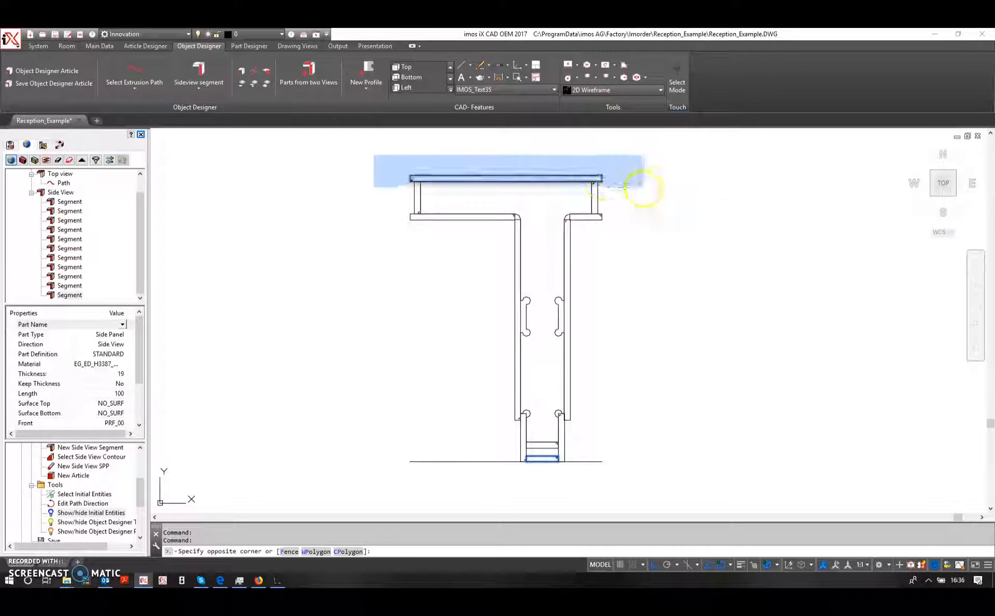
{"action": "left_click", "coordinate": [640, 187]}
{"action": "left_click", "coordinate": [400, 160]}
{"action": "left_click", "coordinate": [432, 253]}
{"action": "left_click", "coordinate": [565, 161]}
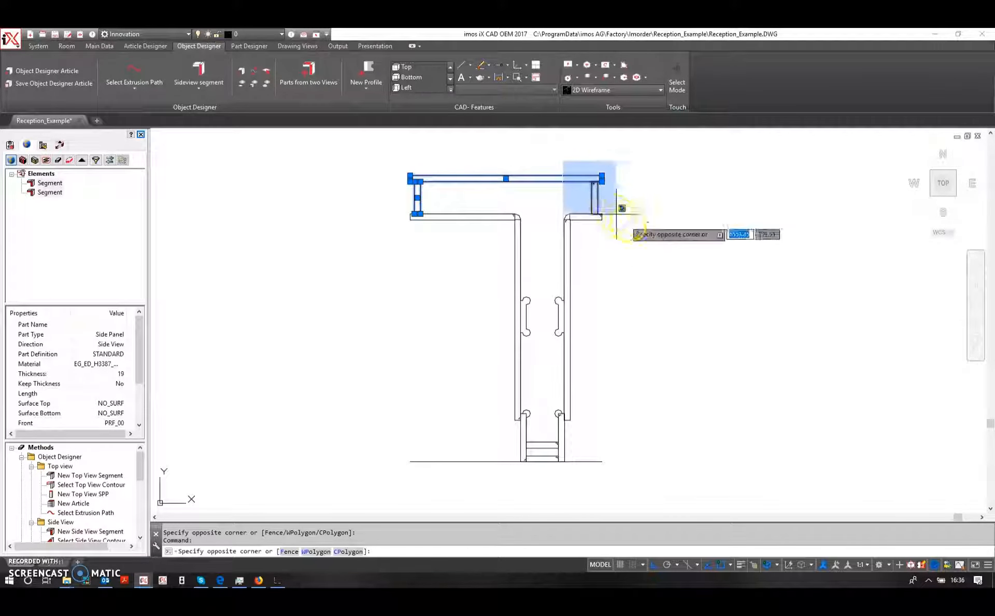
{"action": "left_click", "coordinate": [617, 211]}
{"action": "left_click", "coordinate": [370, 206]}
{"action": "left_click", "coordinate": [638, 260]}
{"action": "left_click", "coordinate": [475, 202]}
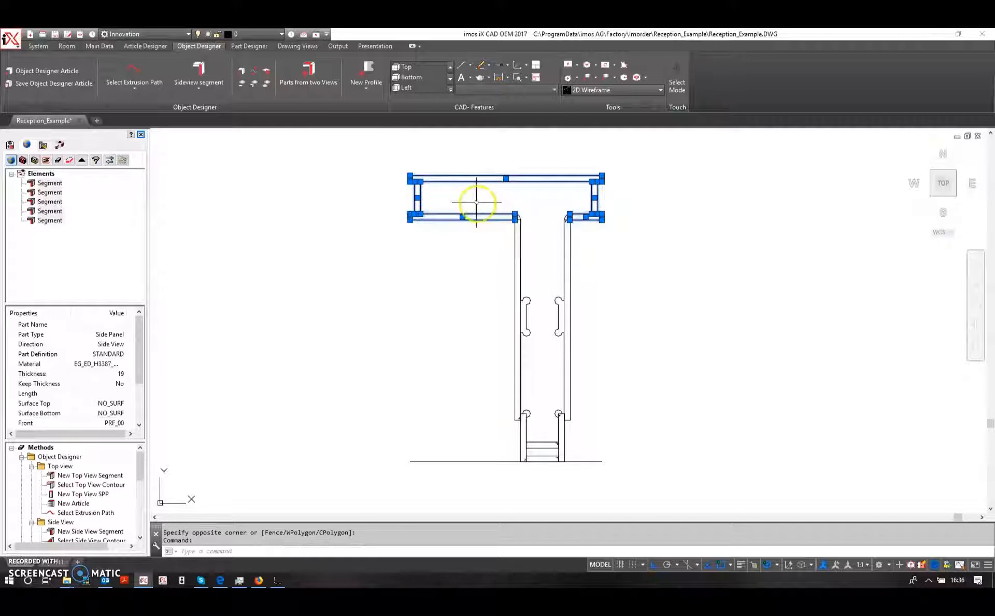
{"action": "left_click", "coordinate": [589, 477]}
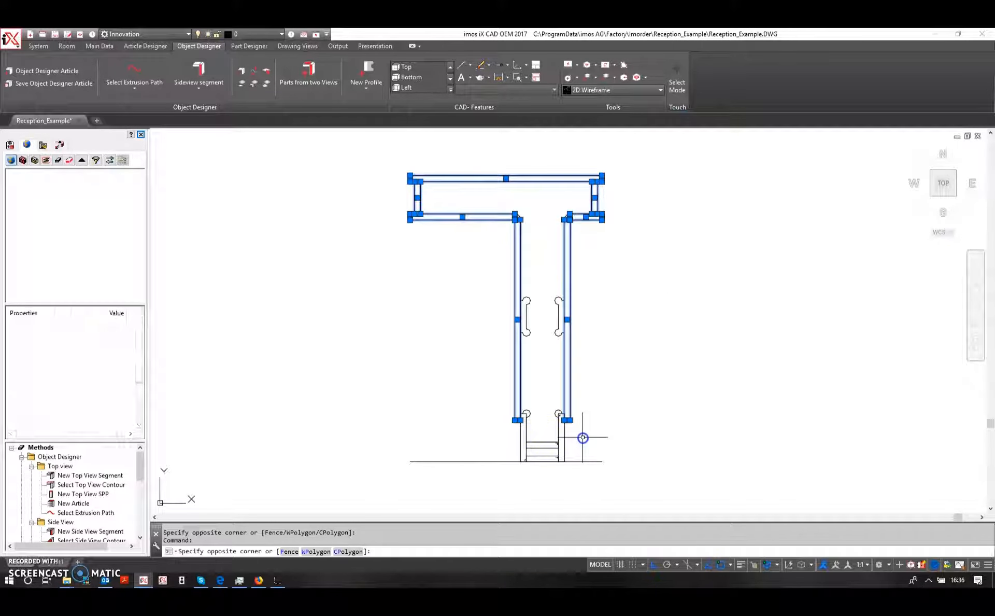
{"action": "left_click", "coordinate": [499, 395]}
{"action": "left_click", "coordinate": [582, 477]}
{"action": "left_click", "coordinate": [91, 367]}
{"action": "left_click", "coordinate": [116, 369]}
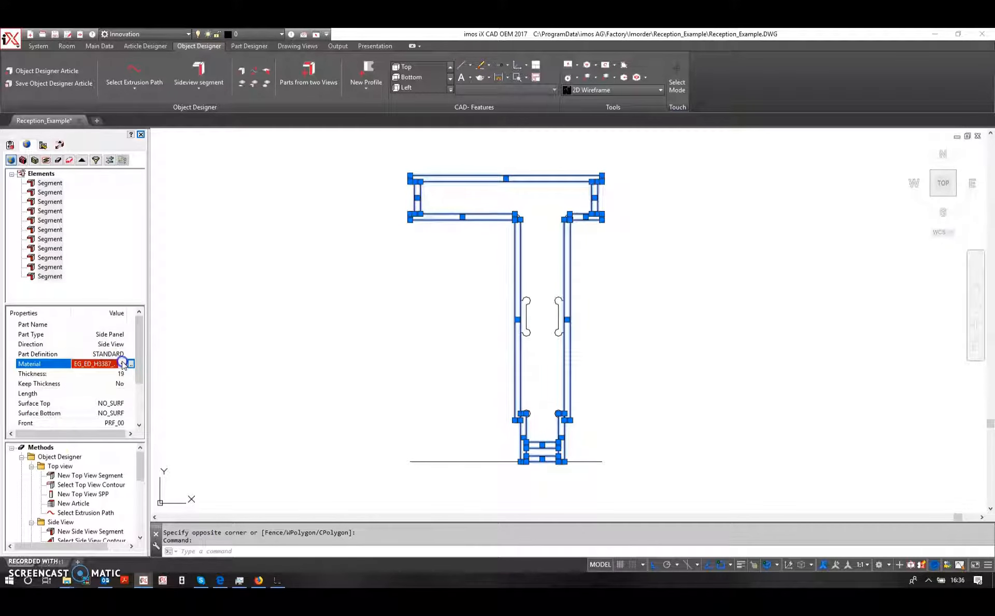
{"action": "left_click", "coordinate": [130, 364]}
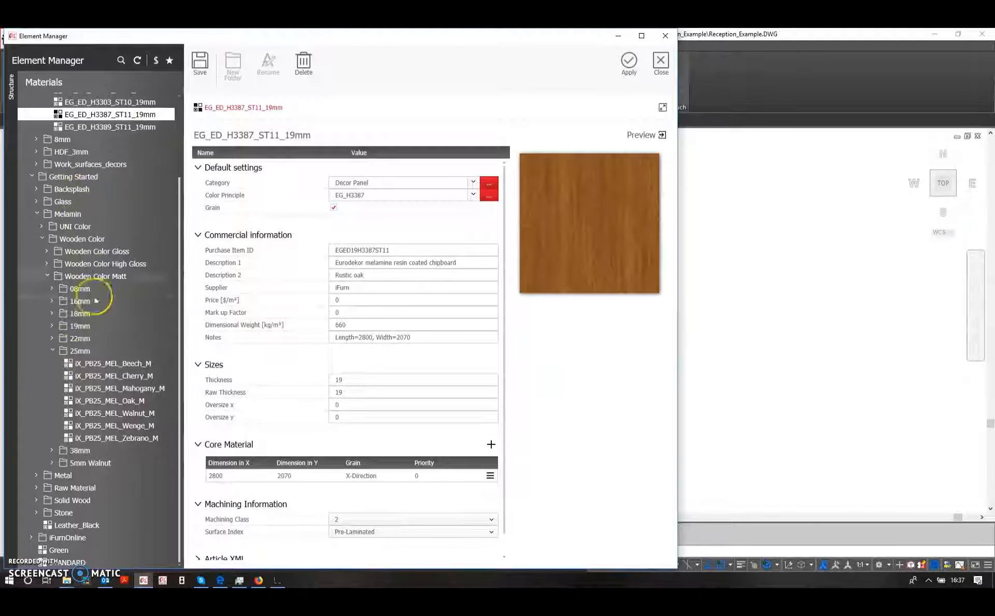
{"action": "double_click", "coordinate": [82, 313]}
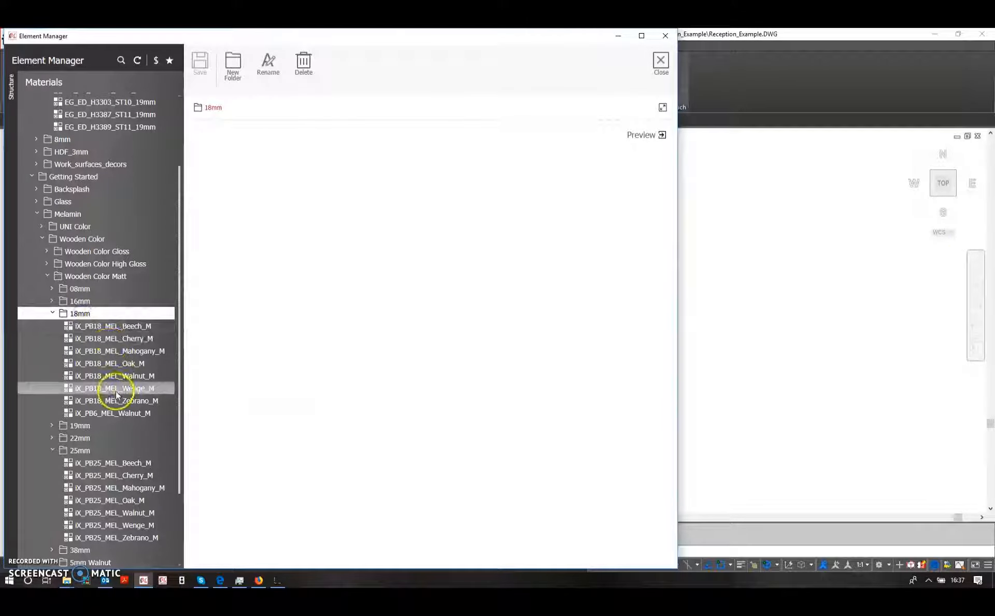
{"action": "left_click", "coordinate": [112, 375]}
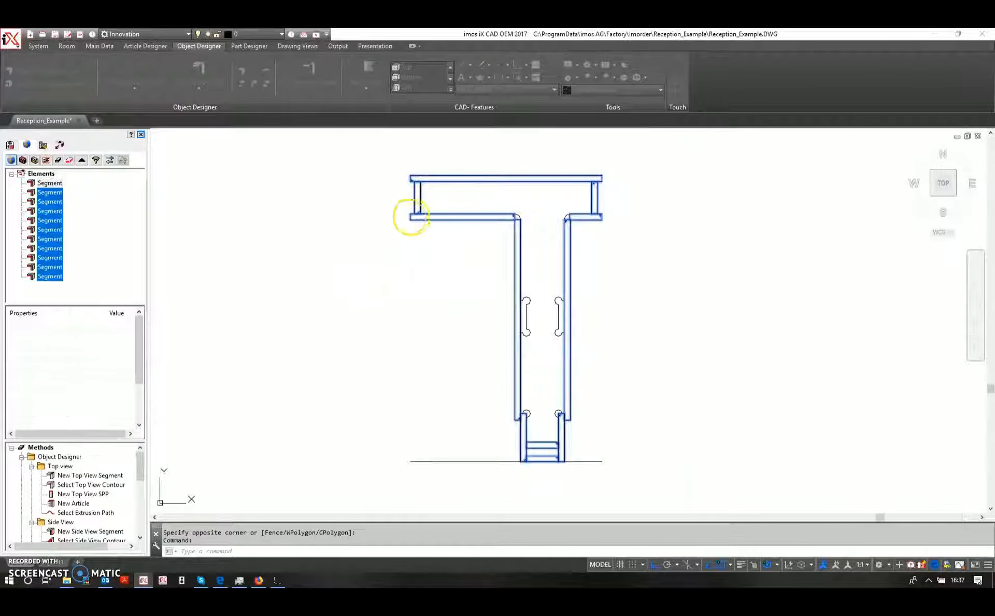
Set the front and back edge profiles of all the side-view segments to iX_ABS_Walnut_2mm_M.
{"action": "scroll", "coordinate": [410, 215], "scroll_direction": "up", "scroll_amount": 5}
{"action": "scroll", "coordinate": [409, 214], "scroll_direction": "down", "scroll_amount": 2}
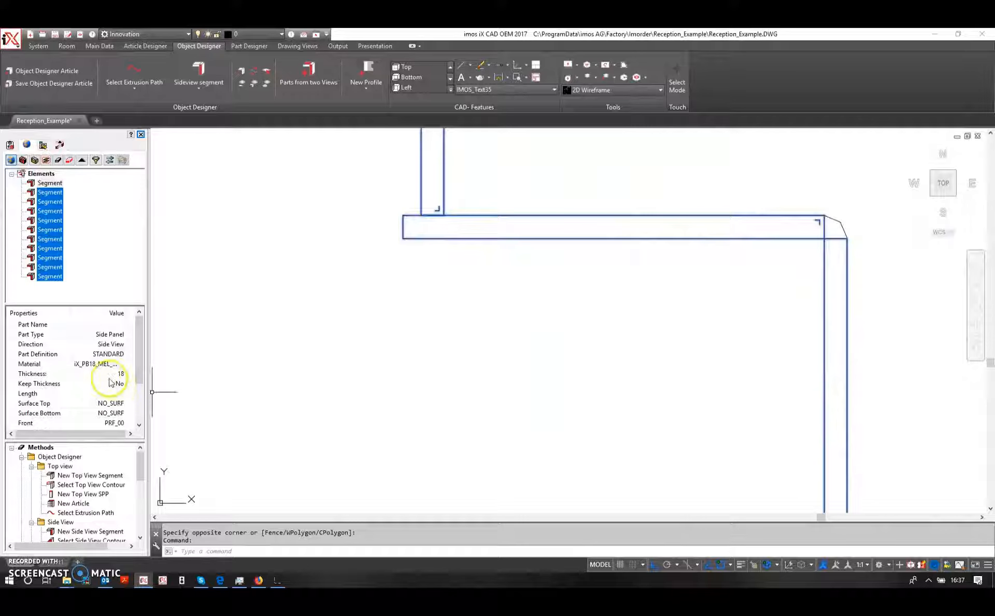
{"action": "scroll", "coordinate": [103, 371], "scroll_direction": "down", "scroll_amount": 1}
{"action": "scroll", "coordinate": [233, 355], "scroll_direction": "down", "scroll_amount": 4}
{"action": "middle_click_drag", "start_coordinate": [361, 344], "coordinate": [406, 307]}
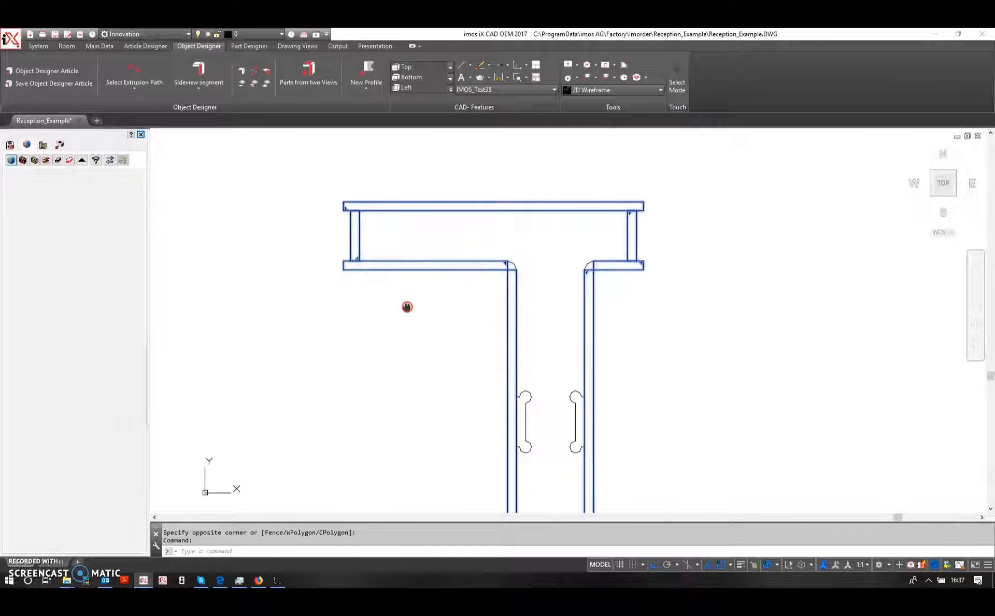
{"action": "left_click_drag", "start_coordinate": [141, 392], "coordinate": [138, 415]}
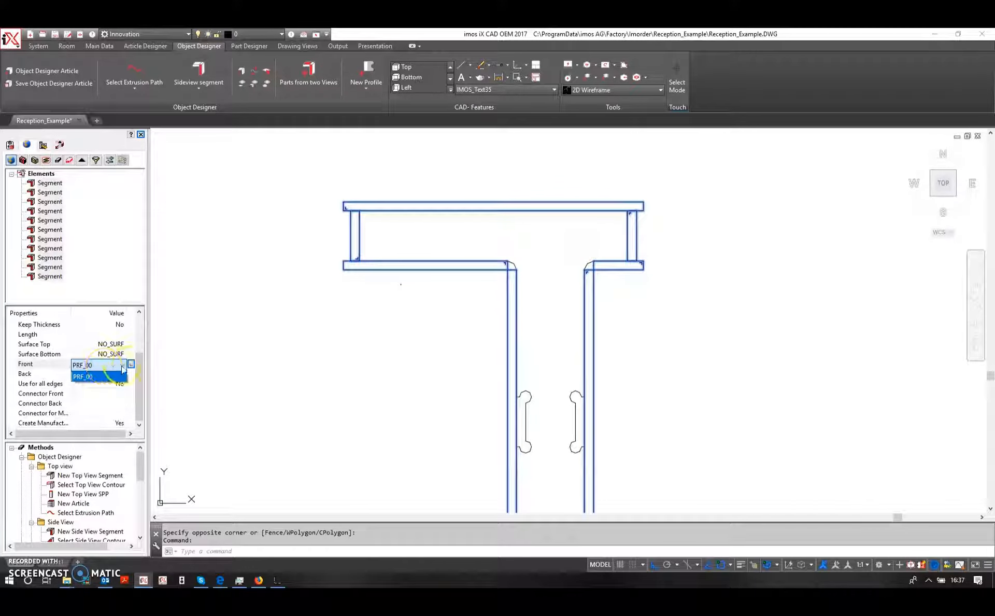
{"action": "left_click", "coordinate": [133, 366]}
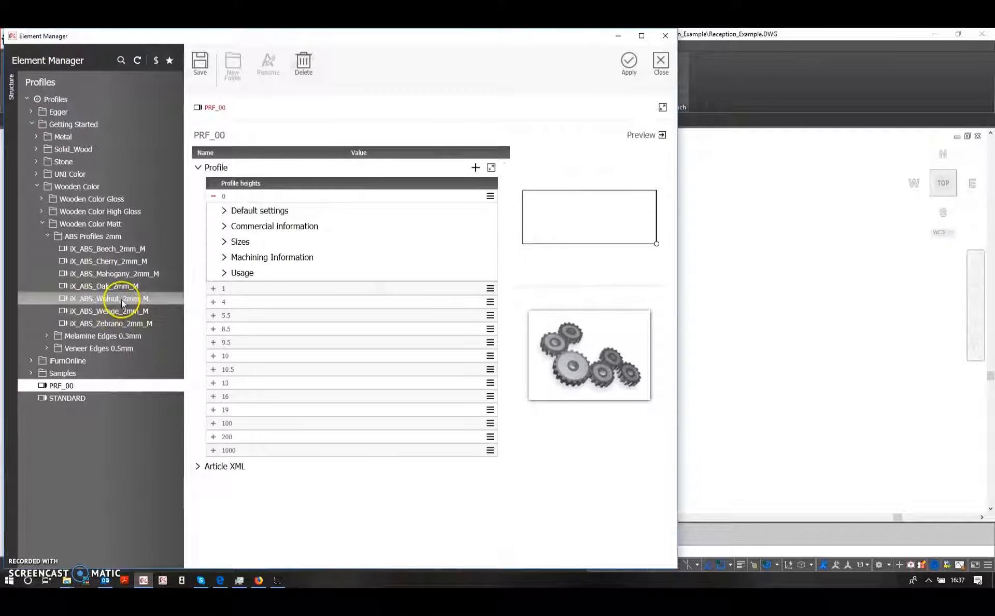
{"action": "left_click", "coordinate": [121, 300]}
{"action": "double_click", "coordinate": [121, 300]}
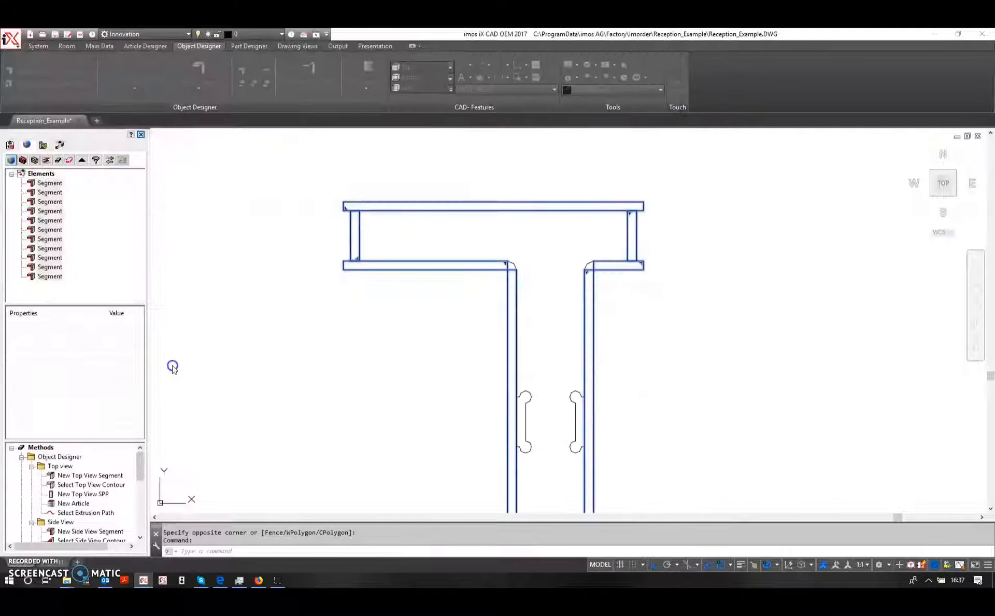
{"action": "scroll", "coordinate": [105, 479], "scroll_direction": "down", "scroll_amount": 1}
{"action": "scroll", "coordinate": [100, 413], "scroll_direction": "down", "scroll_amount": 2}
{"action": "left_click", "coordinate": [108, 385]}
{"action": "scroll", "coordinate": [345, 168], "scroll_direction": "up", "scroll_amount": 10}
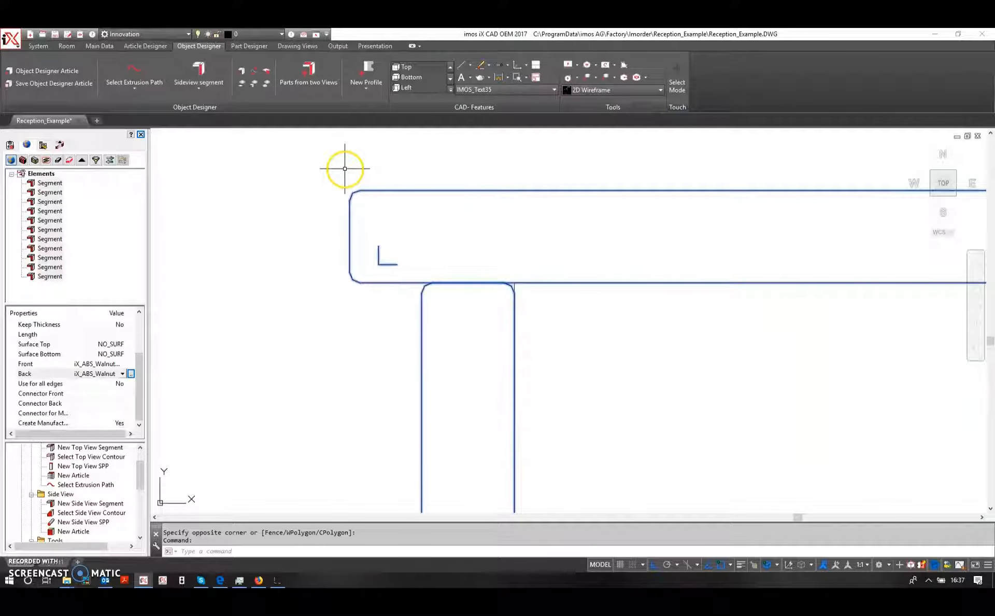
{"action": "scroll", "coordinate": [371, 283], "scroll_direction": "down", "scroll_amount": 5}
{"action": "middle_click_drag", "start_coordinate": [379, 292], "coordinate": [278, 198]}
{"action": "middle_click_drag", "start_coordinate": [555, 282], "coordinate": [456, 268]}
{"action": "scroll", "coordinate": [455, 268], "scroll_direction": "down", "scroll_amount": 4}
{"action": "scroll", "coordinate": [446, 273], "scroll_direction": "up", "scroll_amount": 2}
{"action": "key", "text": "Escape"}
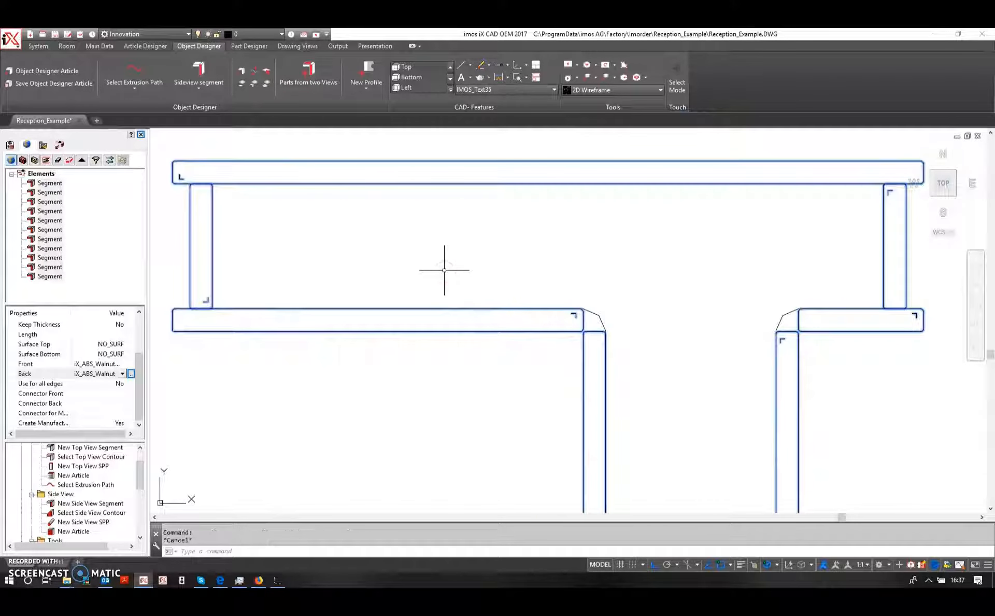
Assign the 18 mm glossy white material iX_PB18_MEL_White_G to the two short uprights under the top panel and the two plinth side panels.
{"action": "left_click", "coordinate": [206, 300]}
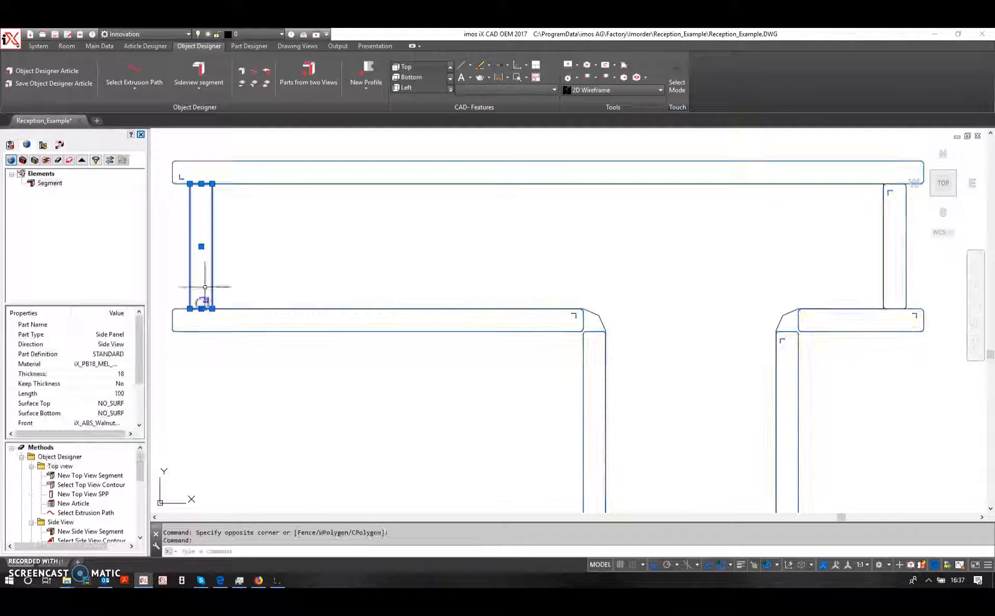
{"action": "left_click", "coordinate": [890, 192]}
{"action": "scroll", "coordinate": [844, 216], "scroll_direction": "down", "scroll_amount": 4}
{"action": "scroll", "coordinate": [527, 298], "scroll_direction": "up", "scroll_amount": 5}
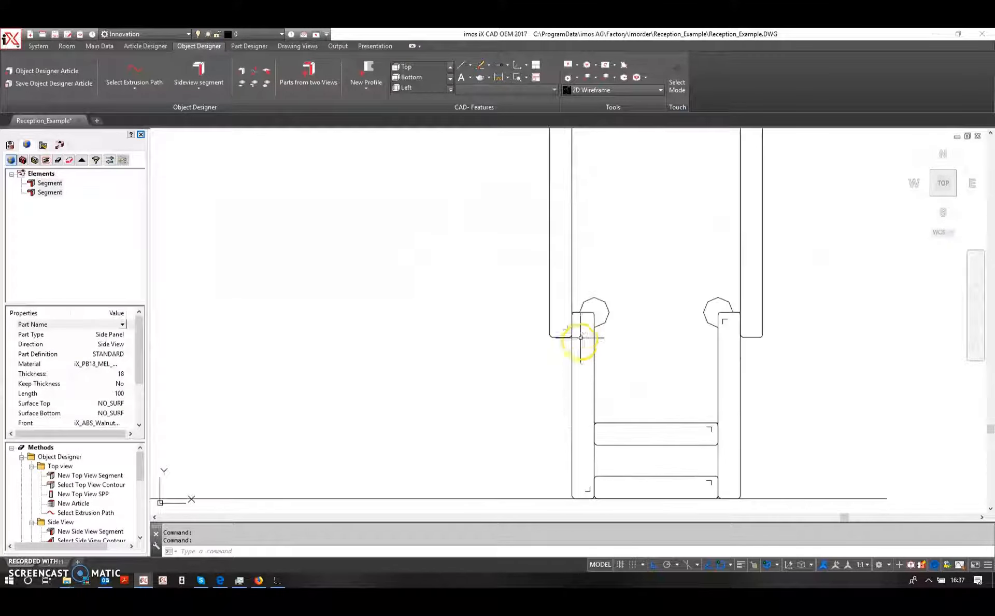
{"action": "left_click", "coordinate": [592, 314]}
{"action": "left_click", "coordinate": [719, 317]}
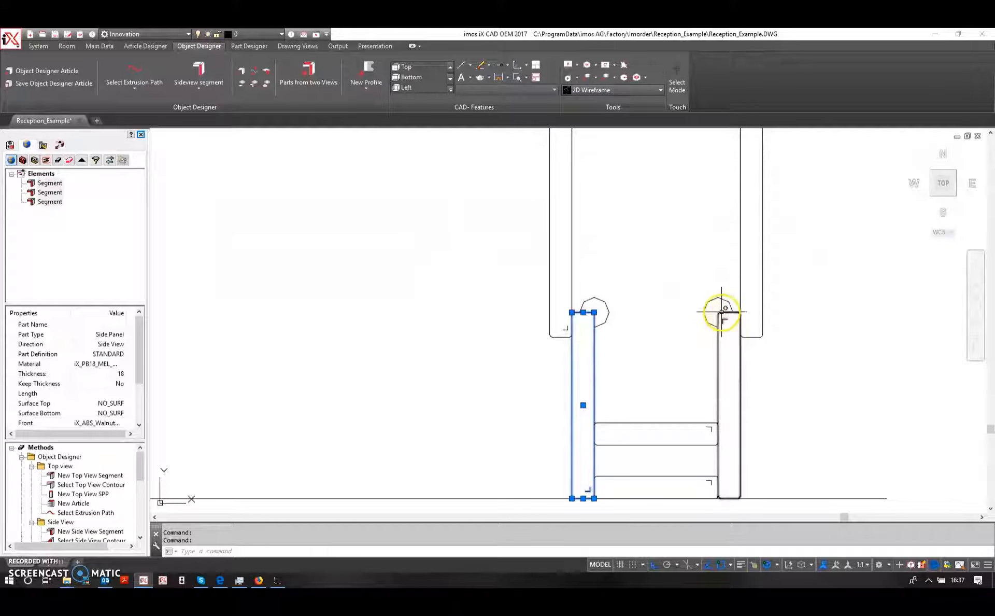
{"action": "left_click", "coordinate": [130, 364]}
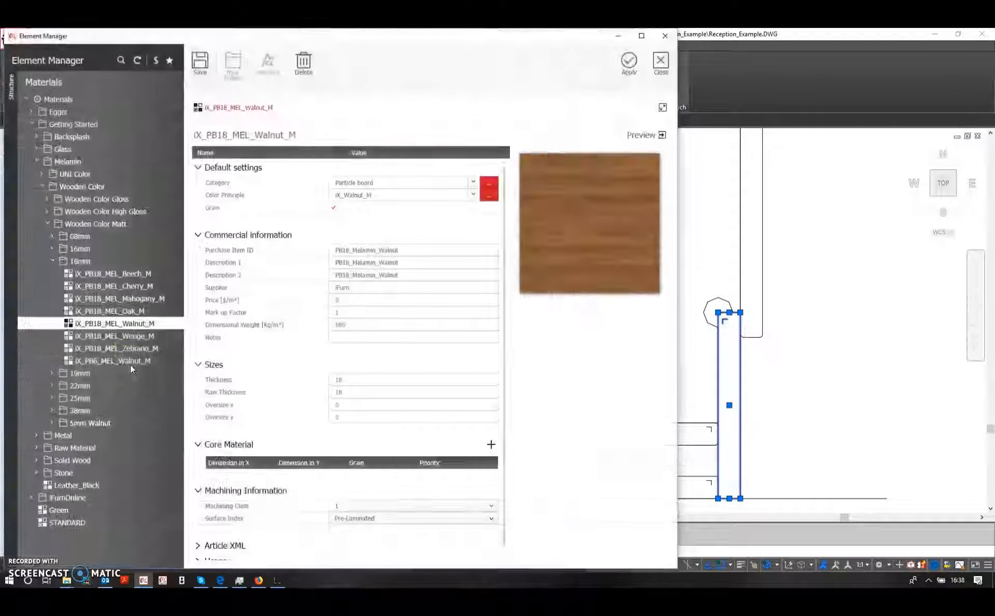
{"action": "left_click", "coordinate": [42, 173]}
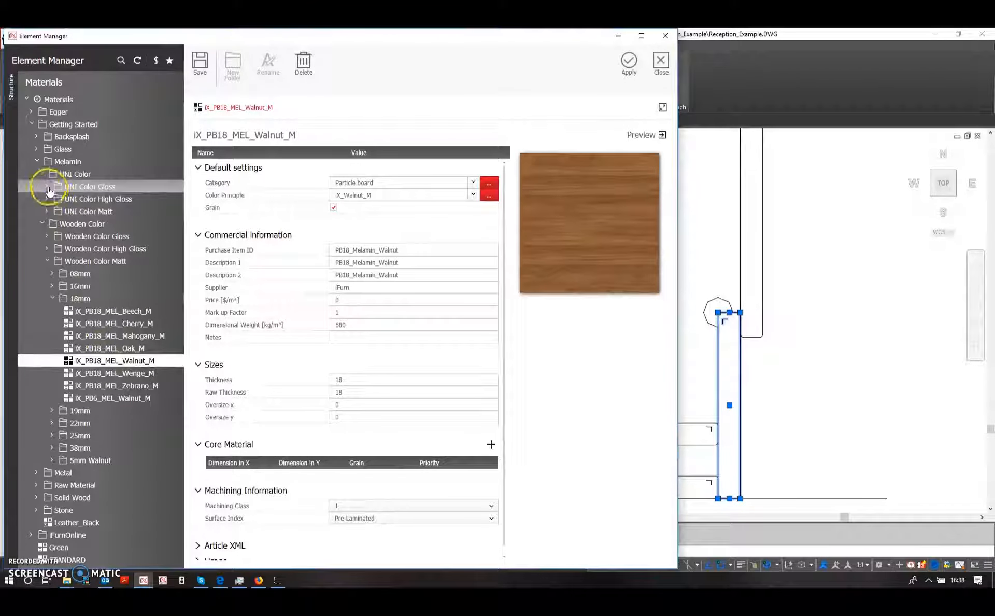
{"action": "left_click", "coordinate": [47, 188]}
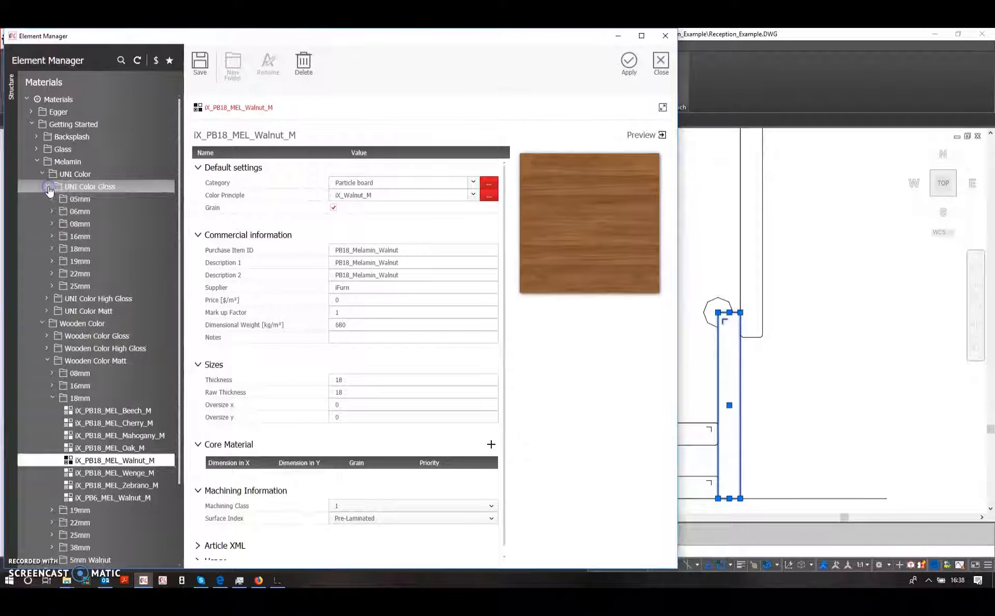
{"action": "left_click", "coordinate": [53, 248]}
{"action": "left_click", "coordinate": [112, 324]}
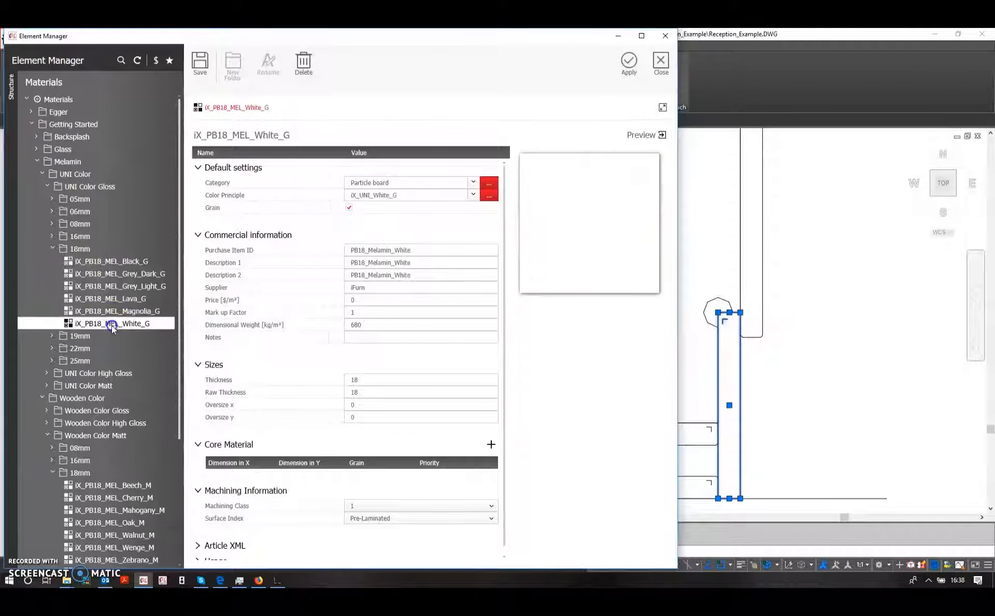
{"action": "left_click", "coordinate": [629, 62]}
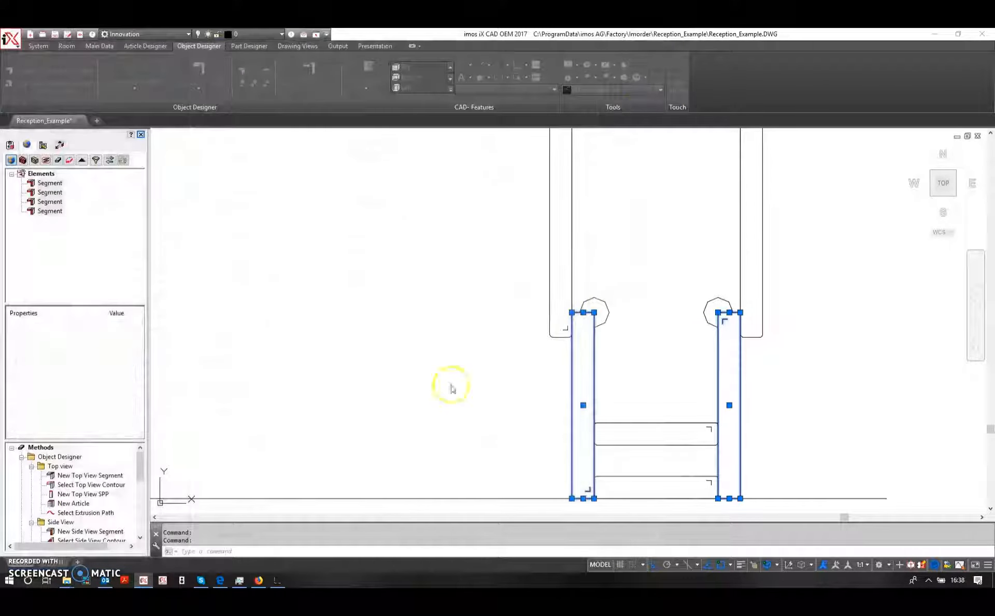
Set the front and back edge profiles of the four white panels to PRF_00.
{"action": "scroll", "coordinate": [127, 426], "scroll_direction": "down", "scroll_amount": 2}
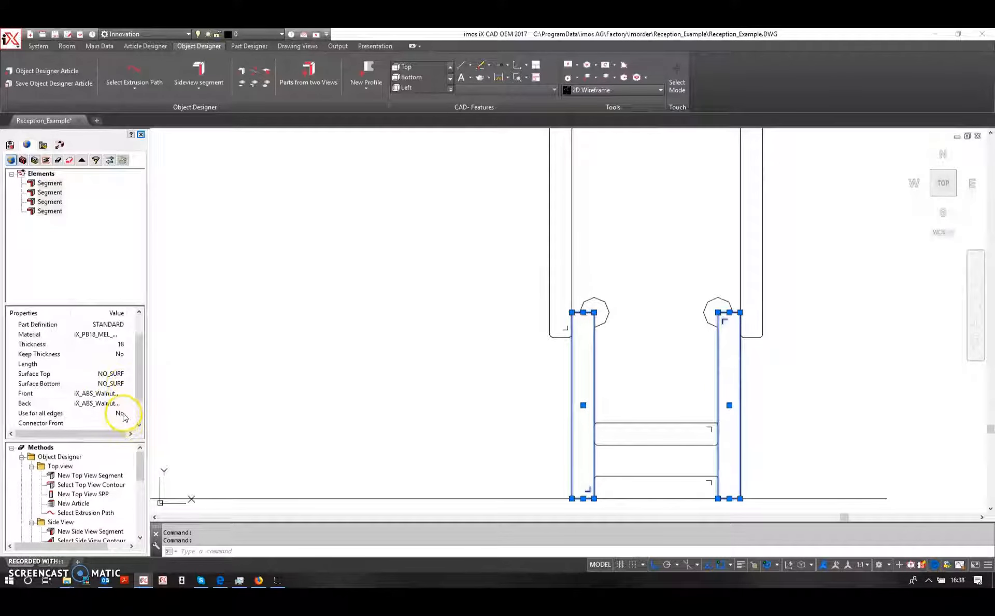
{"action": "left_click", "coordinate": [129, 365]}
{"action": "left_click", "coordinate": [122, 363]}
{"action": "left_click", "coordinate": [130, 365]}
{"action": "left_click", "coordinate": [124, 365]}
{"action": "left_click", "coordinate": [113, 374]}
{"action": "left_click", "coordinate": [122, 374]}
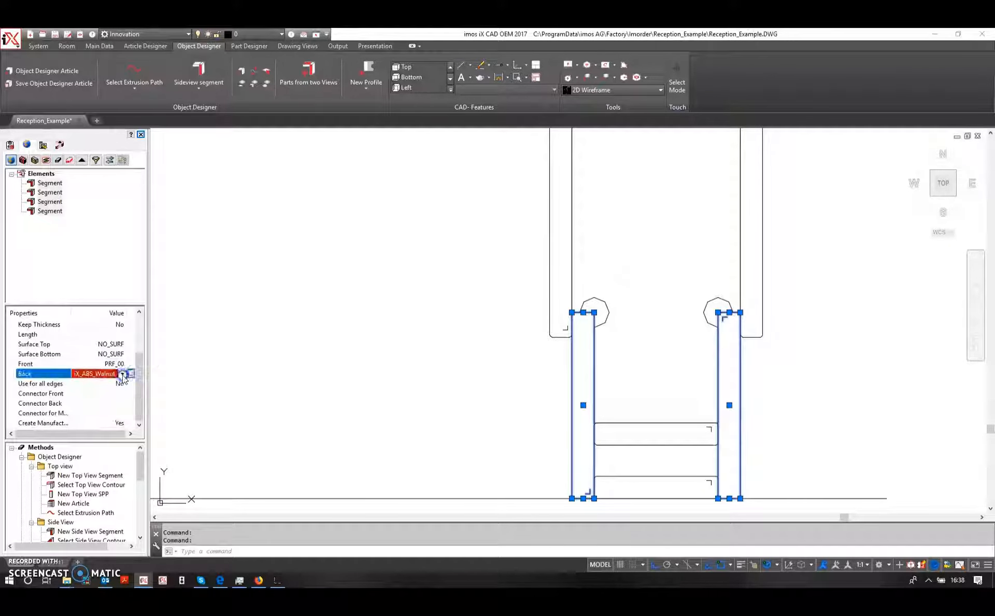
{"action": "left_click", "coordinate": [104, 384]}
Examine the panel edges and joints of the desk's side-view section, from the top box down to the plinth.
{"action": "scroll", "coordinate": [569, 313], "scroll_direction": "up", "scroll_amount": 2}
{"action": "scroll", "coordinate": [570, 316], "scroll_direction": "down", "scroll_amount": 6}
{"action": "middle_click_drag", "start_coordinate": [503, 255], "coordinate": [405, 447]}
{"action": "scroll", "coordinate": [327, 174], "scroll_direction": "up", "scroll_amount": 4}
{"action": "scroll", "coordinate": [324, 160], "scroll_direction": "up", "scroll_amount": 4}
{"action": "scroll", "coordinate": [326, 245], "scroll_direction": "down", "scroll_amount": 6}
{"action": "scroll", "coordinate": [497, 350], "scroll_direction": "down", "scroll_amount": 4}
{"action": "middle_click_drag", "start_coordinate": [484, 365], "coordinate": [434, 254]}
{"action": "key", "text": "Escape"}
{"action": "scroll", "coordinate": [471, 306], "scroll_direction": "up", "scroll_amount": 4}
{"action": "scroll", "coordinate": [410, 306], "scroll_direction": "down", "scroll_amount": 2}
{"action": "scroll", "coordinate": [383, 302], "scroll_direction": "up", "scroll_amount": 2}
{"action": "scroll", "coordinate": [386, 293], "scroll_direction": "up", "scroll_amount": 2}
{"action": "scroll", "coordinate": [343, 315], "scroll_direction": "down", "scroll_amount": 4}
{"action": "middle_click_drag", "start_coordinate": [343, 316], "coordinate": [418, 311]}
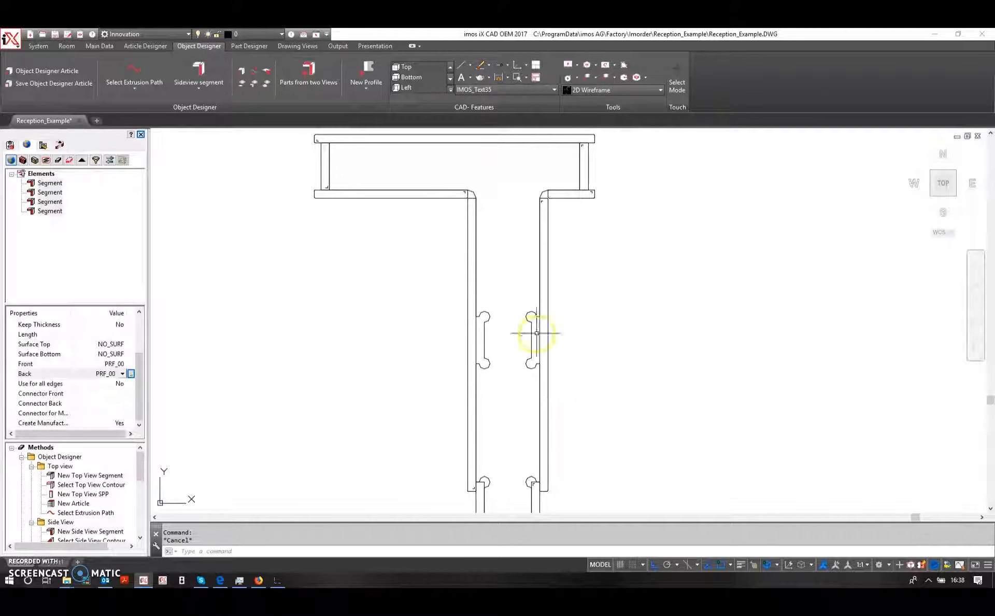
{"action": "scroll", "coordinate": [362, 336], "scroll_direction": "down", "scroll_amount": 2}
{"action": "middle_click_drag", "start_coordinate": [361, 336], "coordinate": [409, 328]}
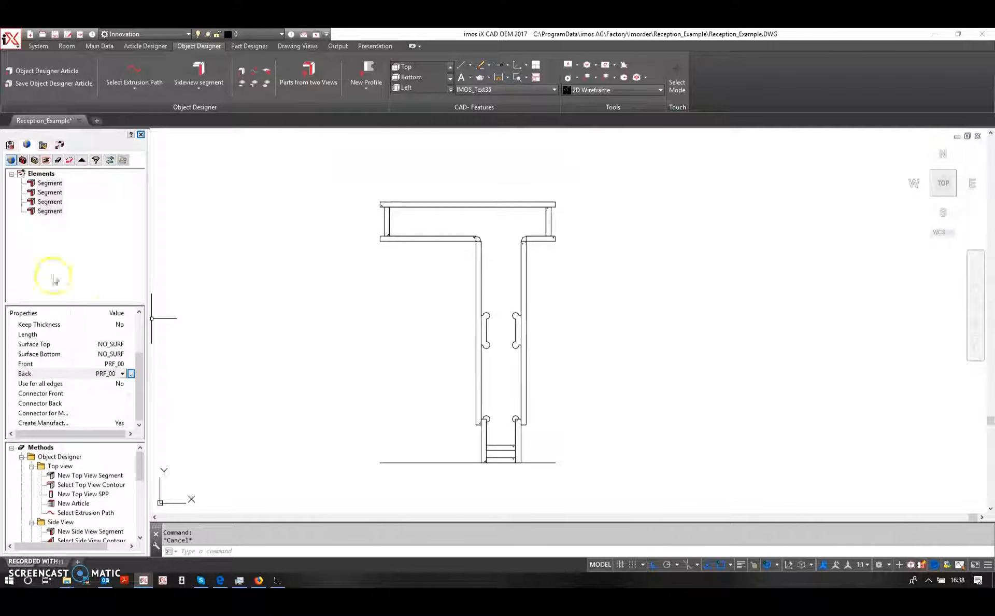
Add a 100 mm side-view segment down the inner face of the left upright, across its mid-height bracket-shaped outline.
{"action": "left_click", "coordinate": [11, 161]}
{"action": "left_click", "coordinate": [42, 183]}
{"action": "left_click", "coordinate": [199, 74]}
{"action": "scroll", "coordinate": [483, 317], "scroll_direction": "up", "scroll_amount": 5}
{"action": "left_click", "coordinate": [475, 307]}
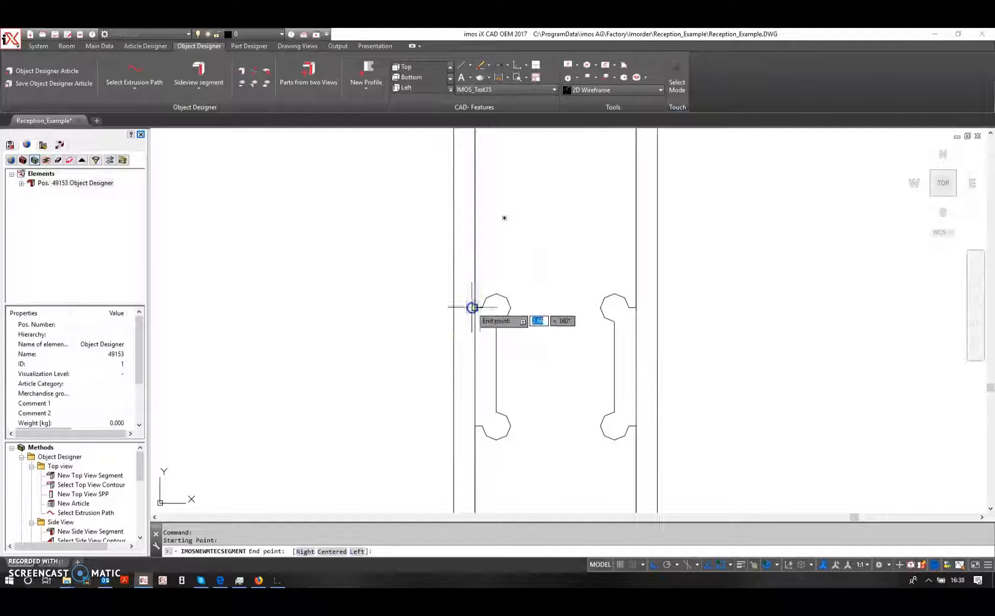
{"action": "left_click", "coordinate": [476, 425]}
{"action": "right_click", "coordinate": [477, 427]}
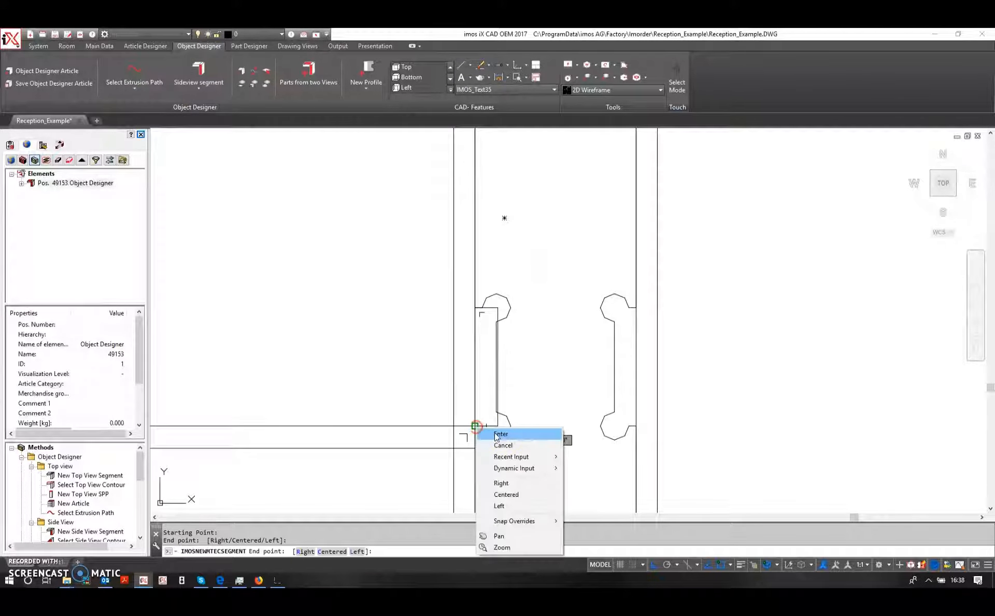
{"action": "left_click", "coordinate": [505, 434]}
Add a left-aligned 100 mm side-view segment down the inner face of the right upright, across its mid-height bracket-shaped outline.
{"action": "left_click", "coordinate": [199, 74]}
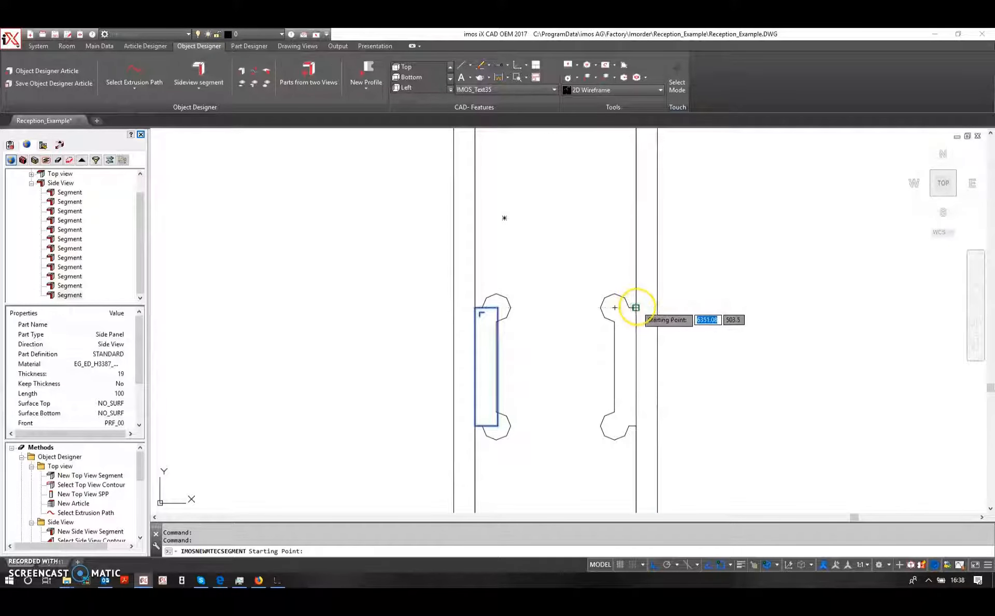
{"action": "left_click", "coordinate": [636, 308]}
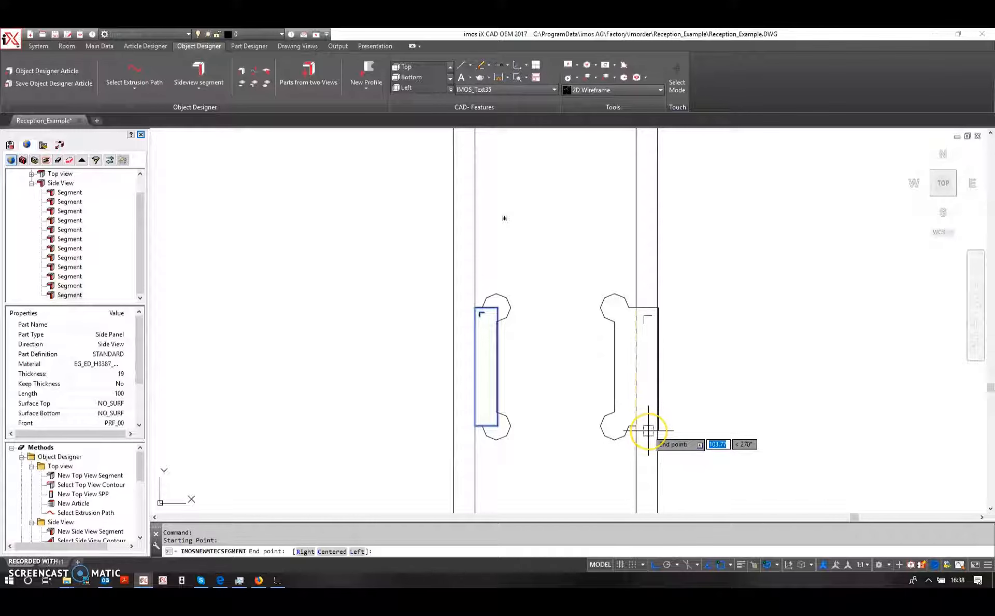
{"action": "type", "text": "l"}
{"action": "key", "text": "Return"}
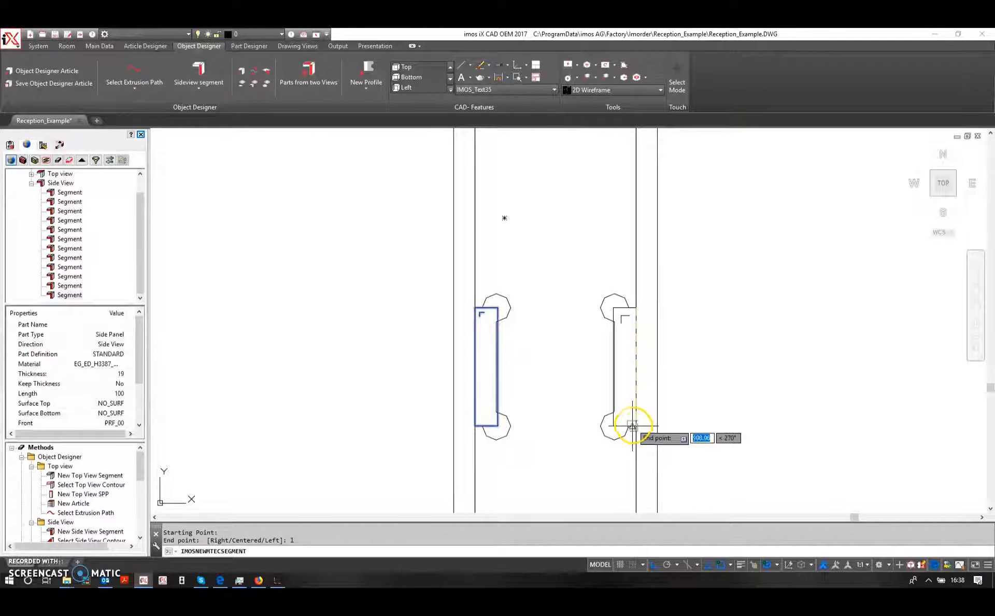
{"action": "left_click", "coordinate": [639, 426]}
{"action": "right_click", "coordinate": [641, 428]}
{"action": "left_click", "coordinate": [651, 432]}
Assign the iX_MDF18_Raw material to both short mid-height segments on the inner faces of the uprights.
{"action": "left_click", "coordinate": [614, 308]}
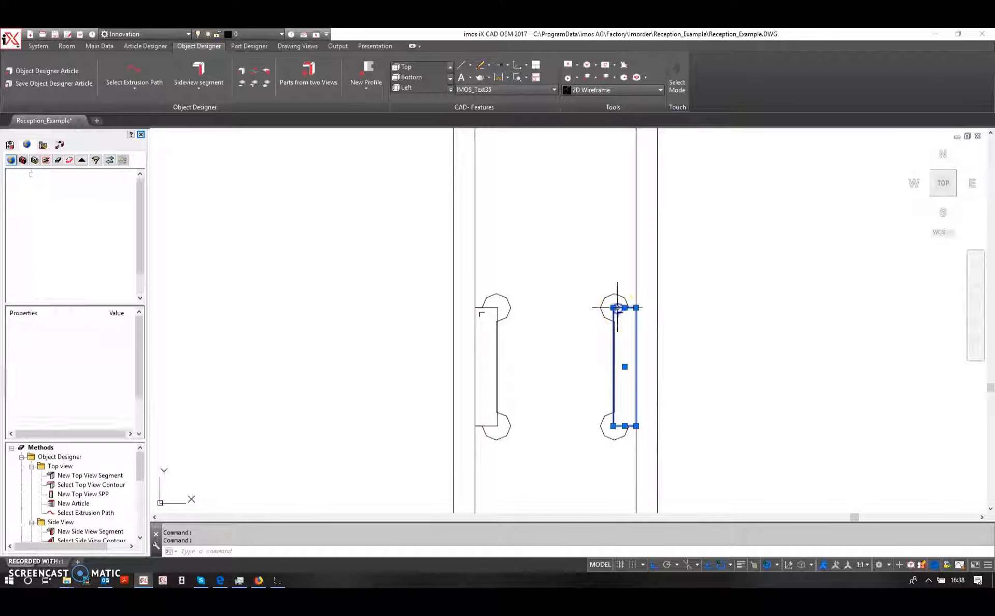
{"action": "left_click", "coordinate": [490, 307]}
{"action": "left_click", "coordinate": [100, 369]}
{"action": "left_click", "coordinate": [130, 365]}
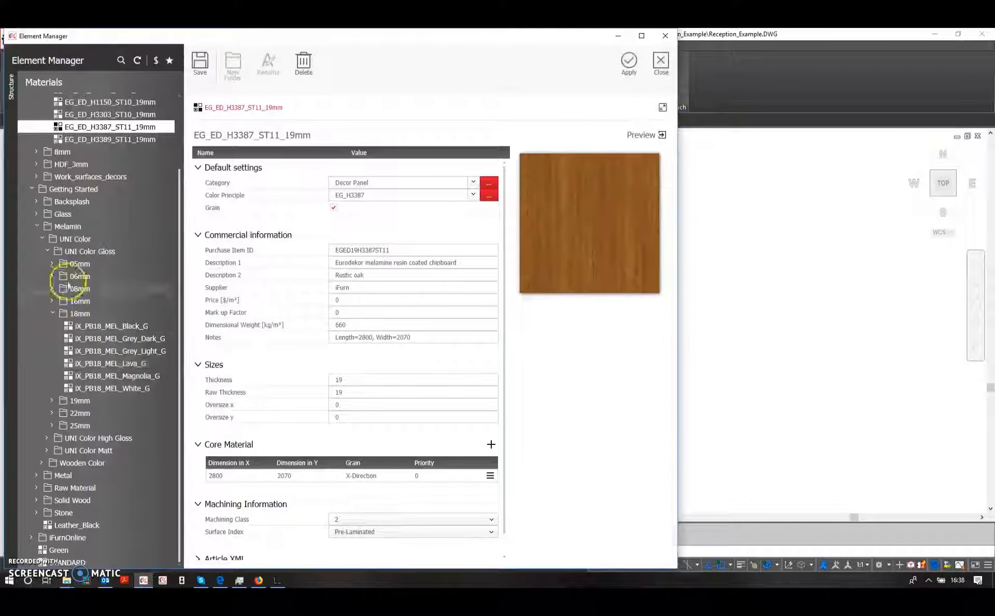
{"action": "left_click", "coordinate": [35, 488]}
{"action": "scroll", "coordinate": [35, 487], "scroll_direction": "down", "scroll_amount": 1}
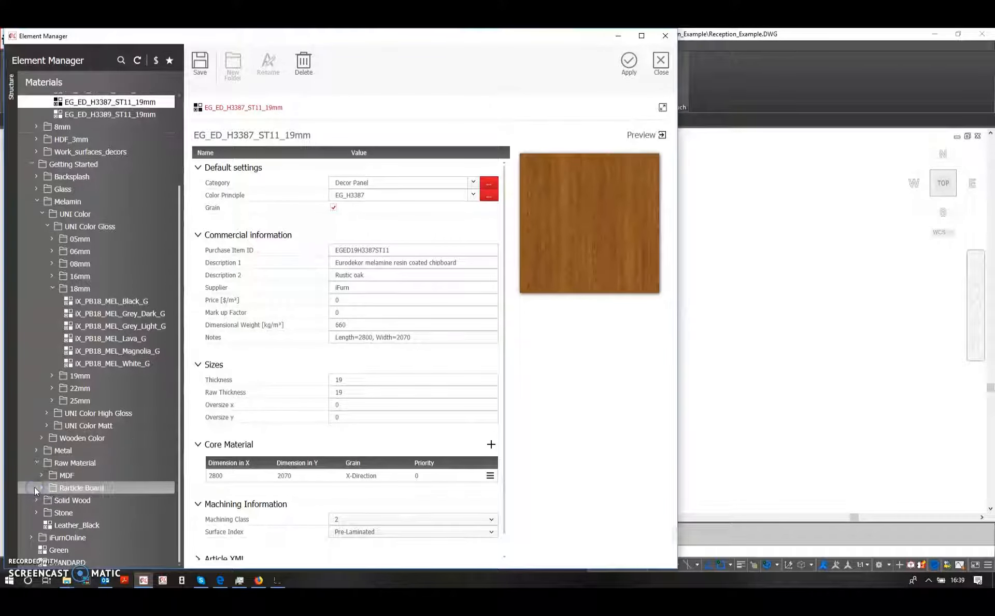
{"action": "scroll", "coordinate": [78, 456], "scroll_direction": "down", "scroll_amount": 5}
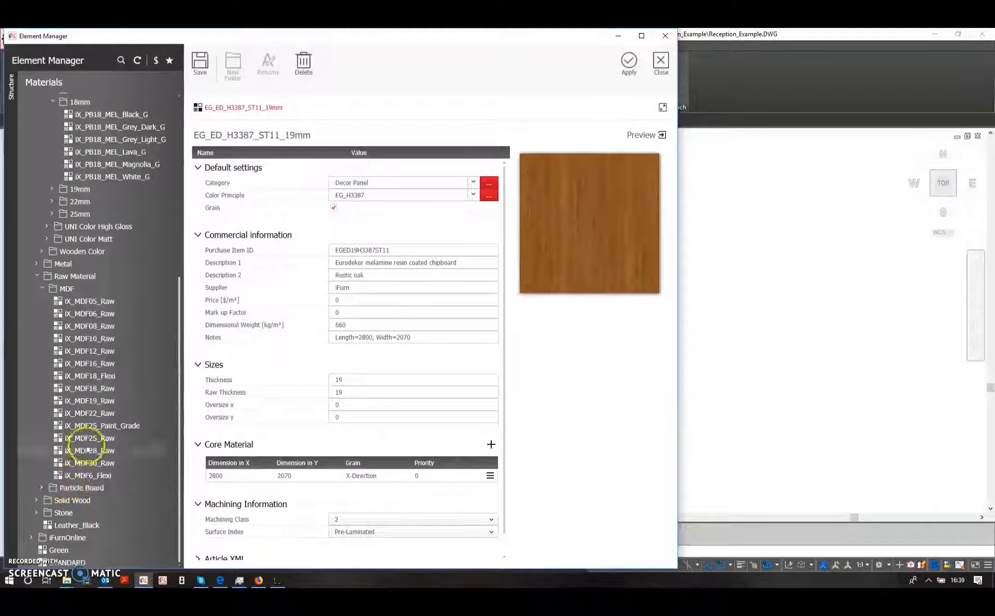
{"action": "left_click", "coordinate": [88, 390]}
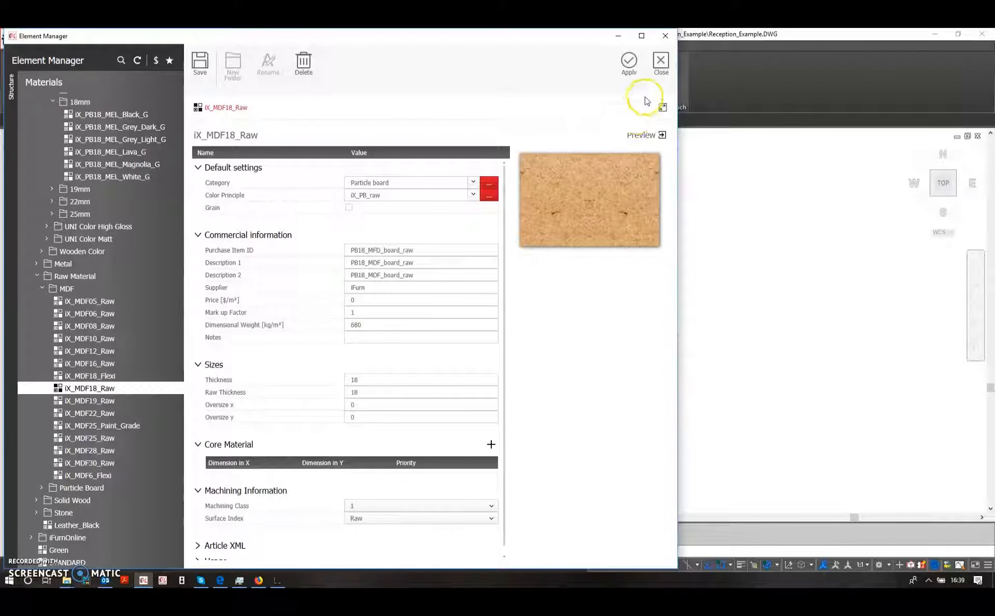
{"action": "left_click", "coordinate": [629, 62]}
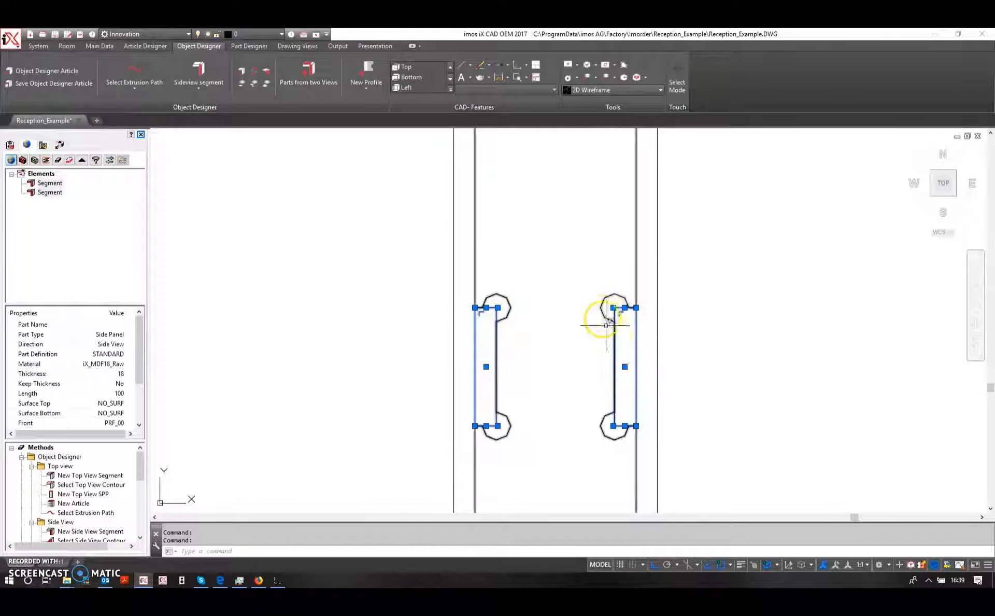
{"action": "scroll", "coordinate": [608, 317], "scroll_direction": "up", "scroll_amount": 4}
{"action": "key", "text": "Escape"}
Start Parts from two Views for the Object Designer article and pick the arched plan outline as extrusion path.
{"action": "scroll", "coordinate": [527, 338], "scroll_direction": "down", "scroll_amount": 5}
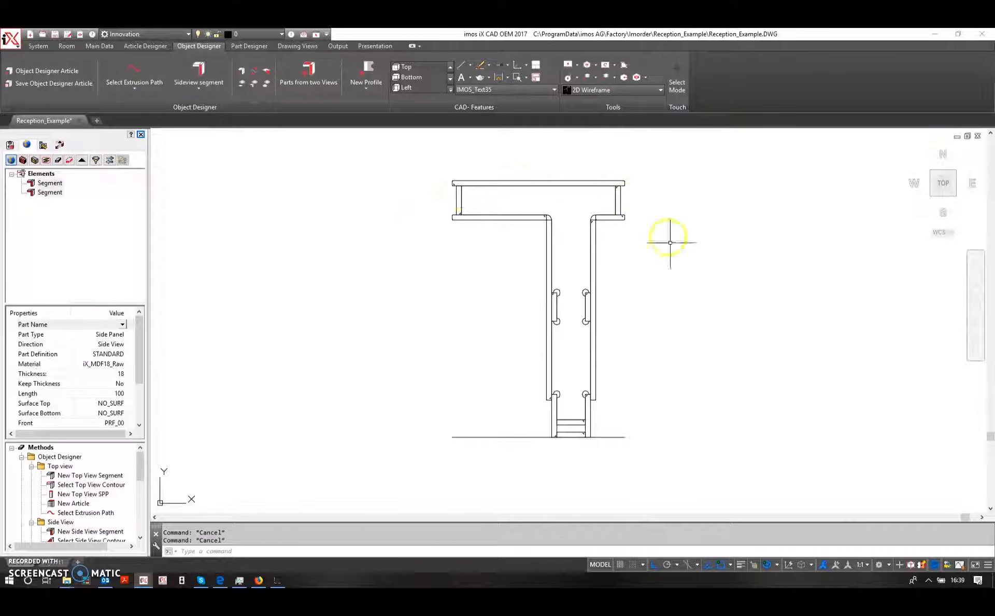
{"action": "middle_click_drag", "start_coordinate": [420, 362], "coordinate": [557, 408]}
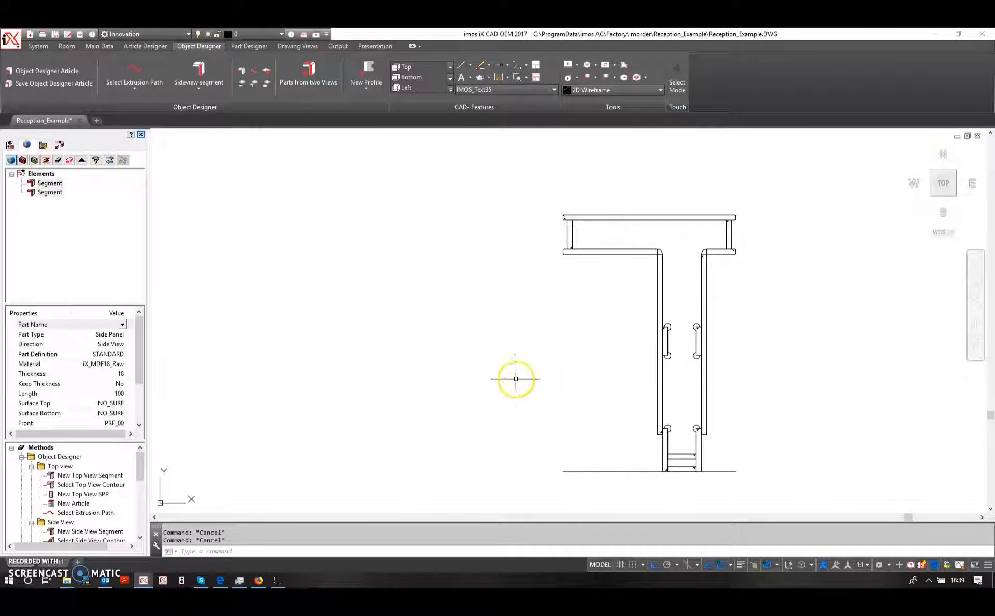
{"action": "scroll", "coordinate": [516, 379], "scroll_direction": "down", "scroll_amount": 3}
{"action": "middle_click_drag", "start_coordinate": [513, 378], "coordinate": [752, 372]}
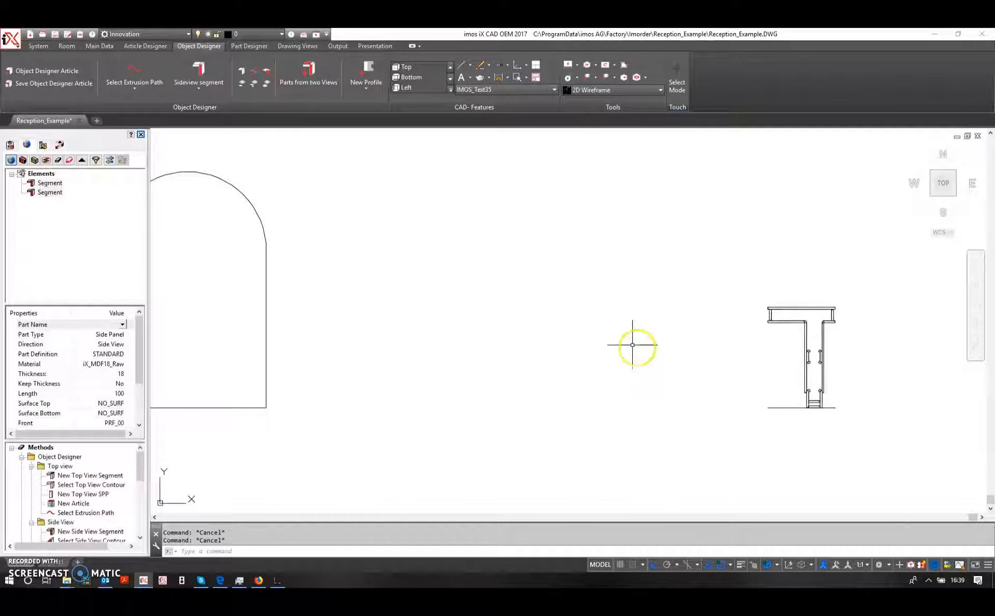
{"action": "scroll", "coordinate": [632, 345], "scroll_direction": "down", "scroll_amount": 2}
{"action": "middle_click_drag", "start_coordinate": [632, 344], "coordinate": [645, 348]}
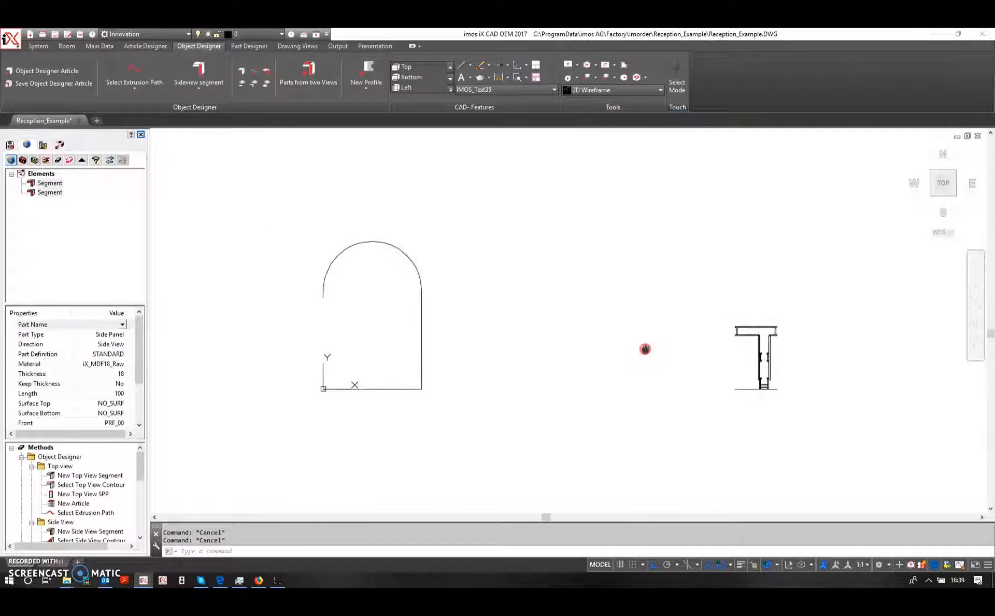
{"action": "left_click", "coordinate": [22, 159]}
{"action": "left_click", "coordinate": [326, 78]}
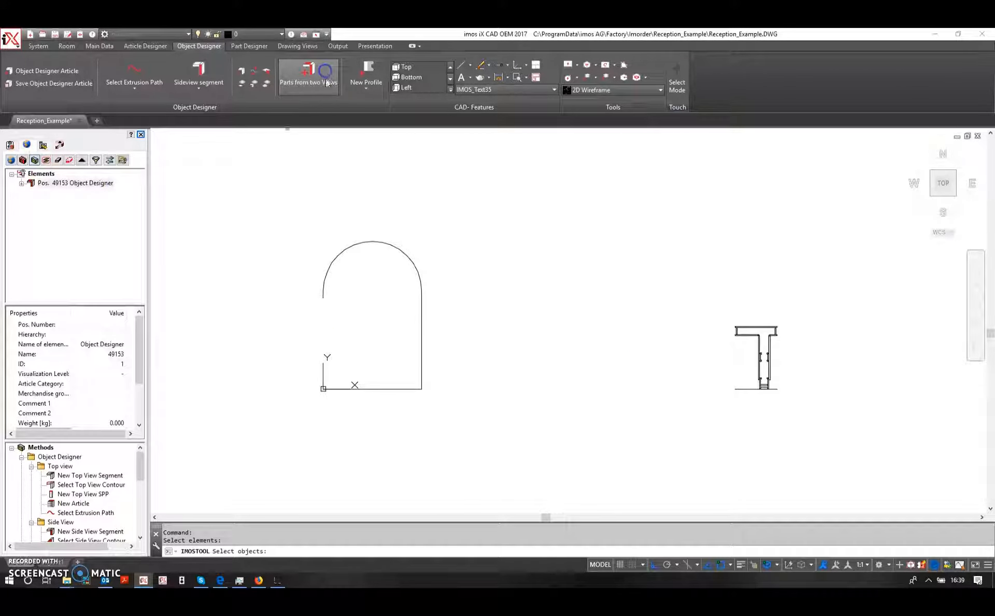
{"action": "left_click", "coordinate": [383, 242]}
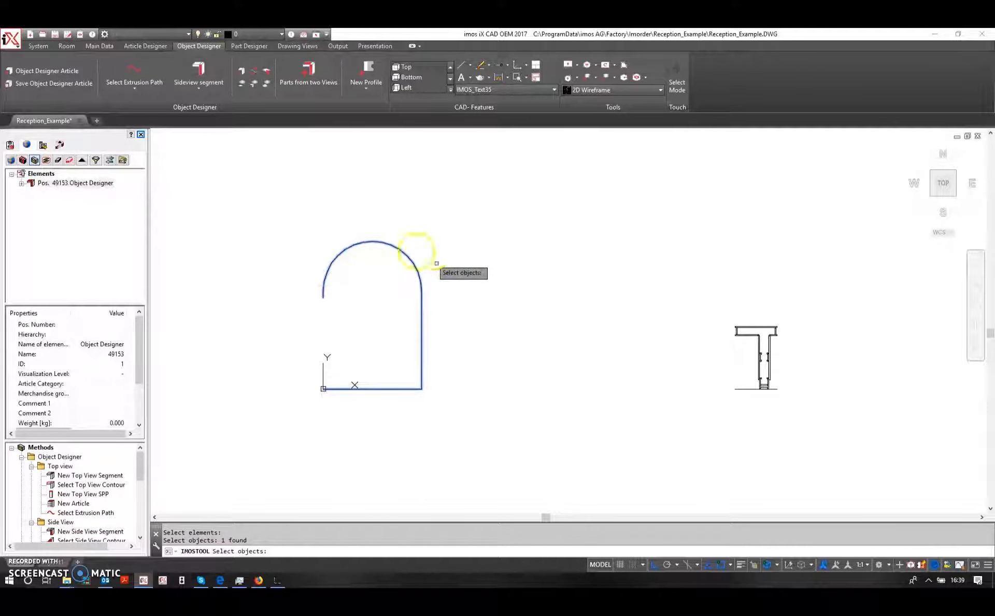
Add all side-view section segments to the selection and insert a new reference point at the left end of the ground line.
{"action": "middle_click_drag", "start_coordinate": [731, 324], "coordinate": [563, 315]}
{"action": "left_click", "coordinate": [546, 307]}
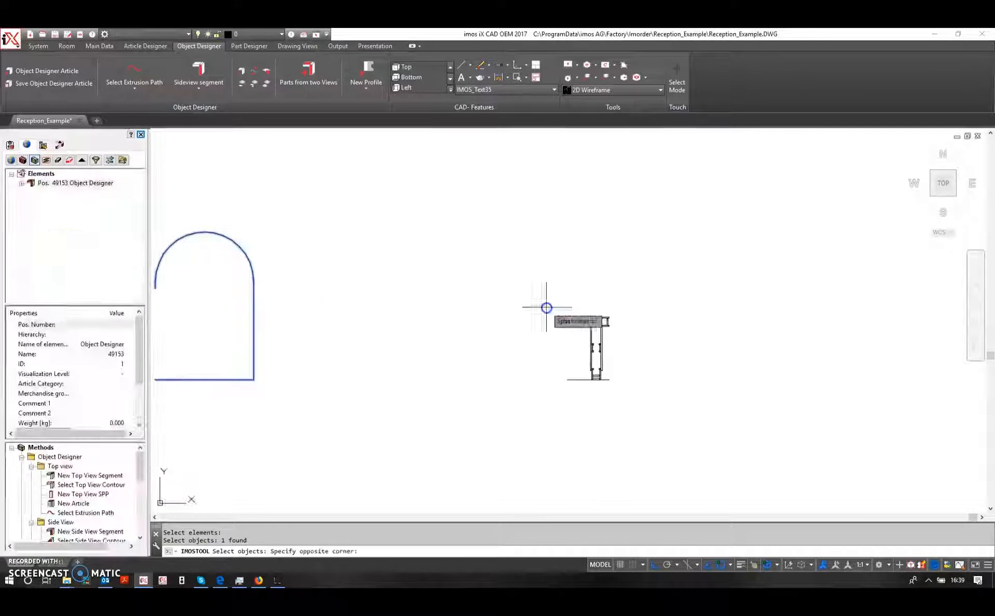
{"action": "left_click", "coordinate": [639, 335]}
{"action": "left_click", "coordinate": [588, 302]}
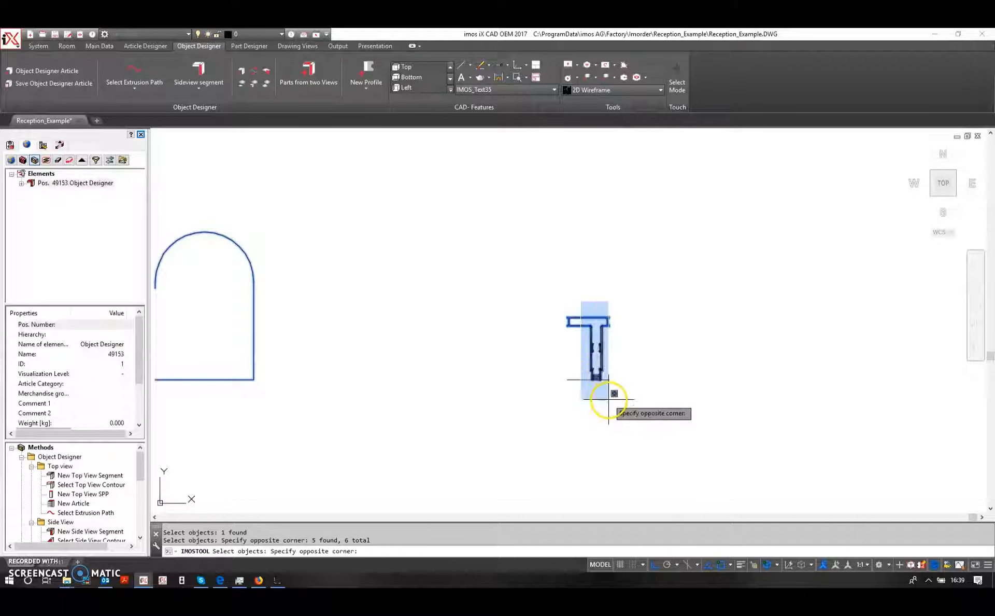
{"action": "left_click", "coordinate": [610, 399]}
{"action": "left_click", "coordinate": [576, 379]}
{"action": "right_click", "coordinate": [575, 379]}
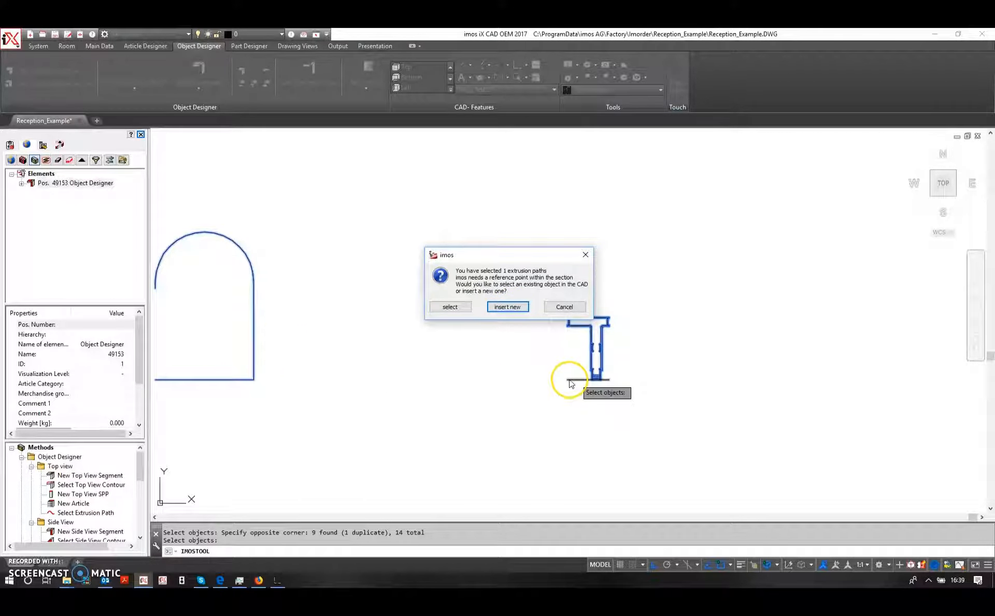
{"action": "left_click", "coordinate": [507, 308]}
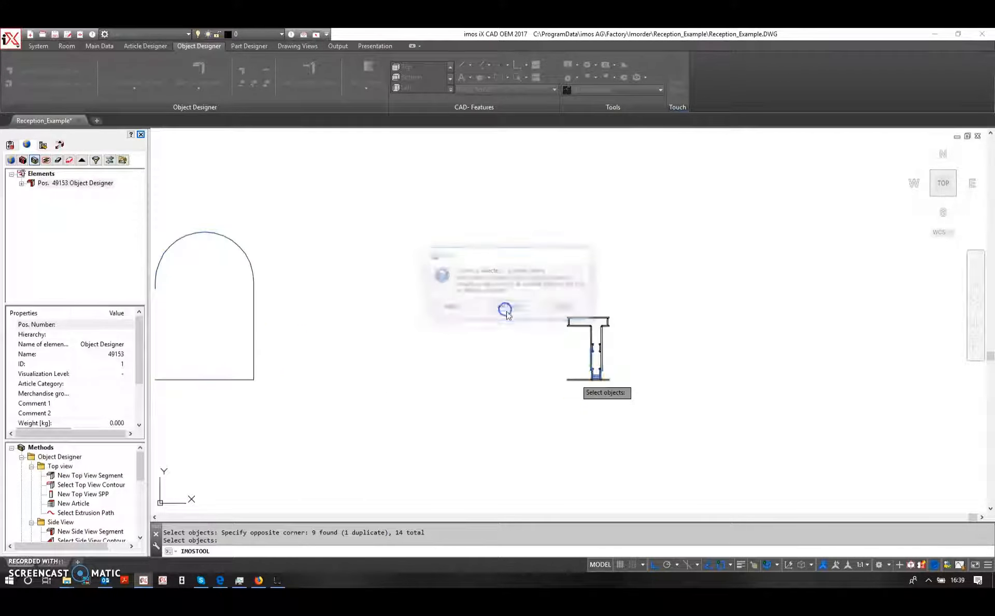
{"action": "left_click", "coordinate": [569, 381]}
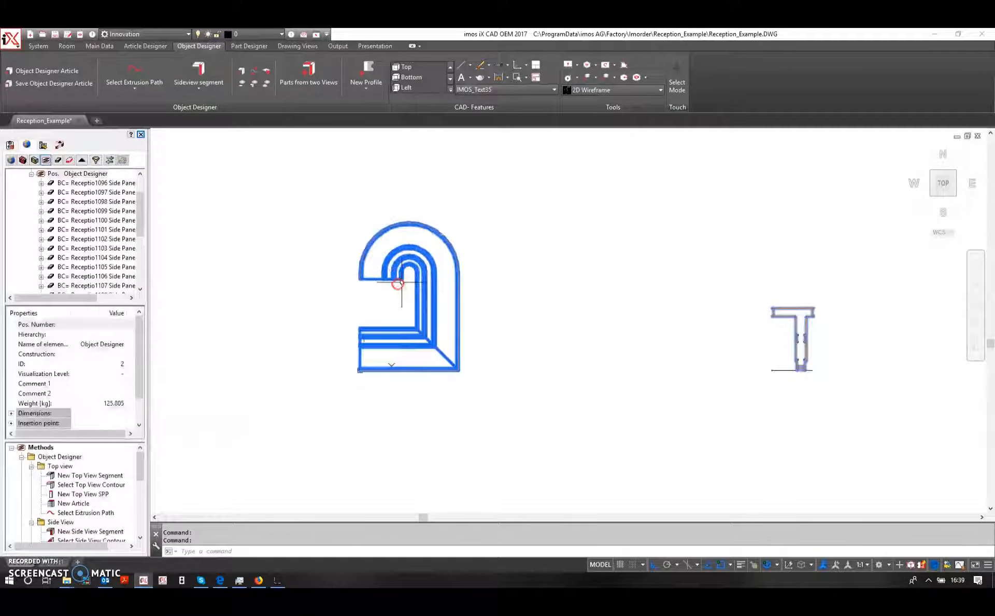
Examine the generated desk in plan and 3D, checking which side of the extrusion path its panels follow.
{"action": "scroll", "coordinate": [402, 282], "scroll_direction": "up", "scroll_amount": 4}
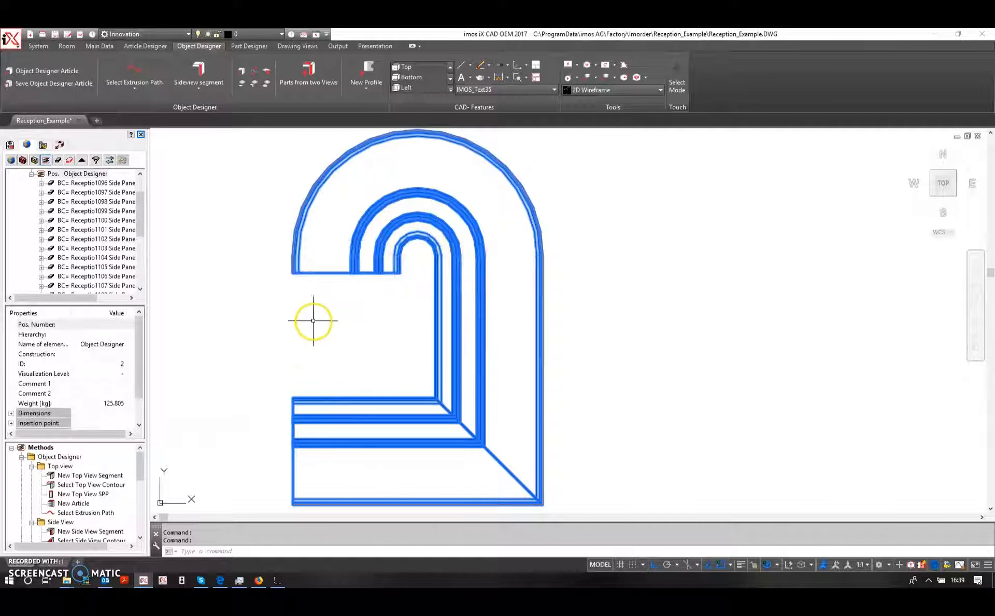
{"action": "scroll", "coordinate": [308, 328], "scroll_direction": "down", "scroll_amount": 2}
{"action": "middle_click_drag", "start_coordinate": [331, 334], "coordinate": [324, 255], "text": "shift"}
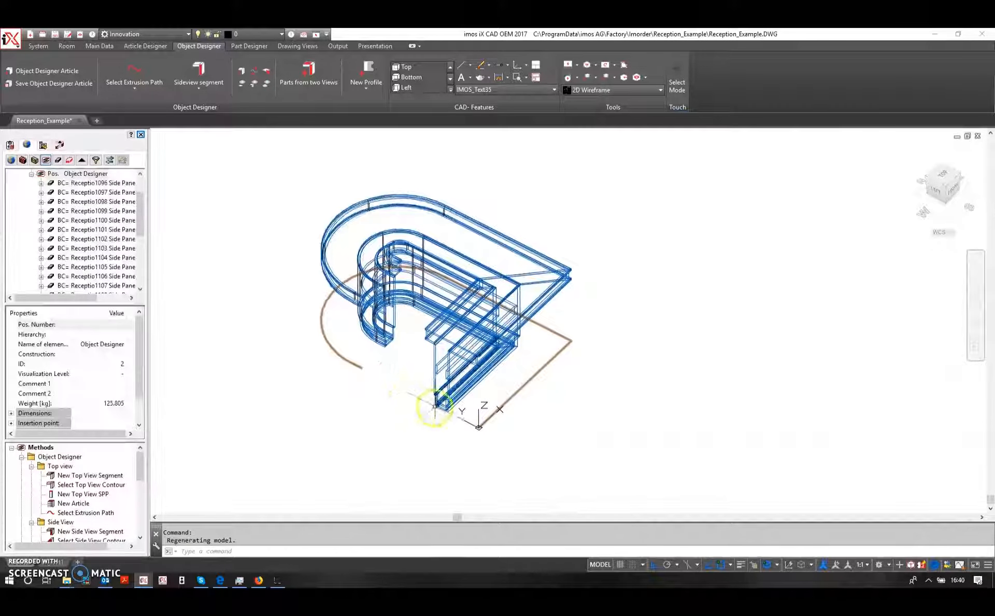
{"action": "scroll", "coordinate": [423, 415], "scroll_direction": "up", "scroll_amount": 2}
{"action": "mouse_move", "coordinate": [442, 455]}
{"action": "middle_mouse_down", "text": "shift"}
{"action": "mouse_move", "coordinate": [451, 465]}
{"action": "mouse_move", "coordinate": [489, 426]}
{"action": "mouse_move", "coordinate": [484, 388]}
{"action": "mouse_move", "coordinate": [582, 423]}
{"action": "mouse_move", "coordinate": [470, 431]}
{"action": "mouse_move", "coordinate": [430, 448]}
{"action": "middle_mouse_up", "text": "shift"}
{"action": "scroll", "coordinate": [431, 449], "scroll_direction": "up", "scroll_amount": 2}
{"action": "scroll", "coordinate": [329, 336], "scroll_direction": "down", "scroll_amount": 3}
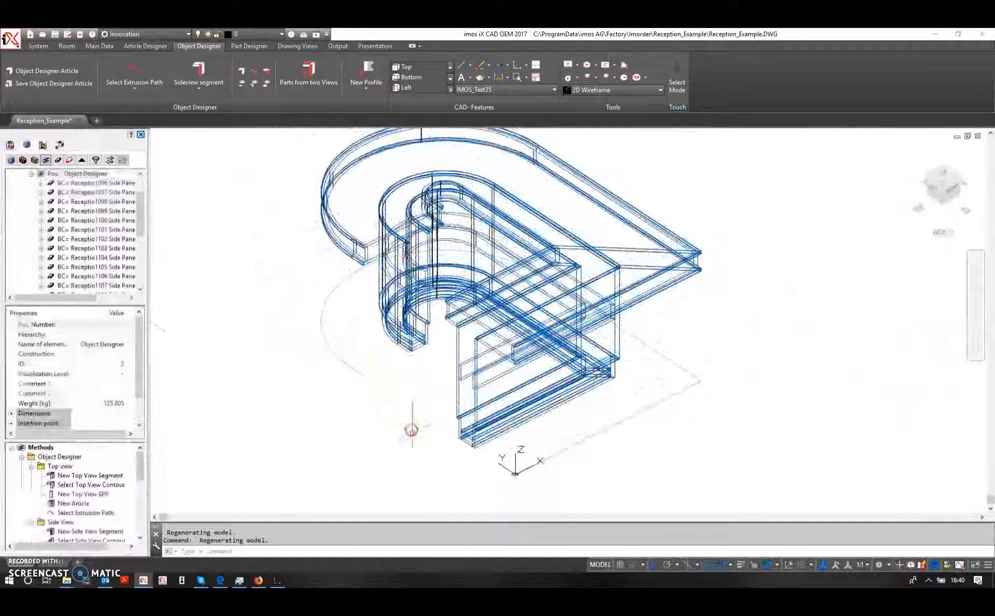
Reverse the direction of the extrusion path and refresh the construction to rebuild the desk.
{"action": "scroll", "coordinate": [88, 481], "scroll_direction": "down", "scroll_amount": 5}
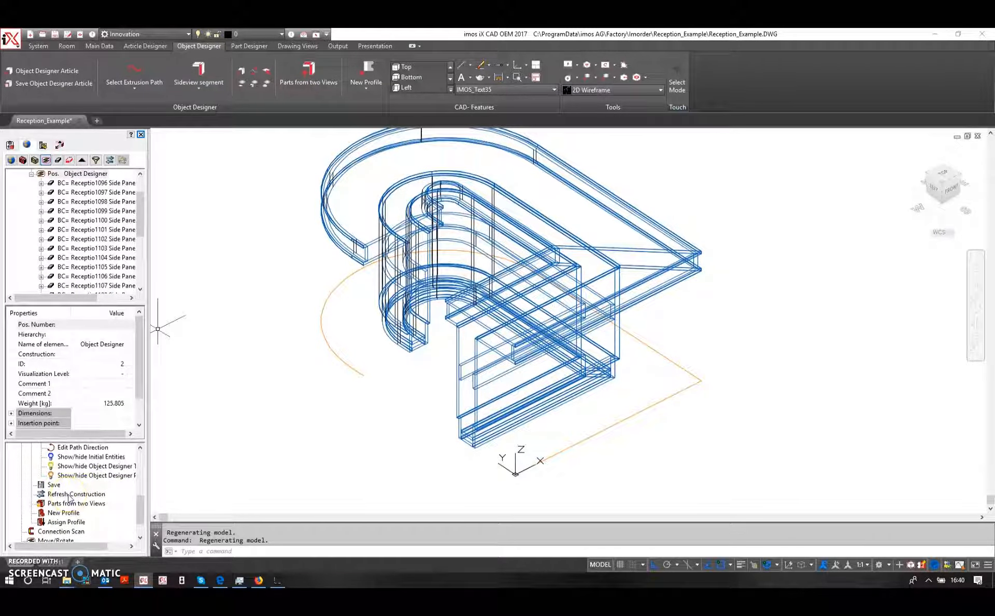
{"action": "scroll", "coordinate": [69, 497], "scroll_direction": "up", "scroll_amount": 1}
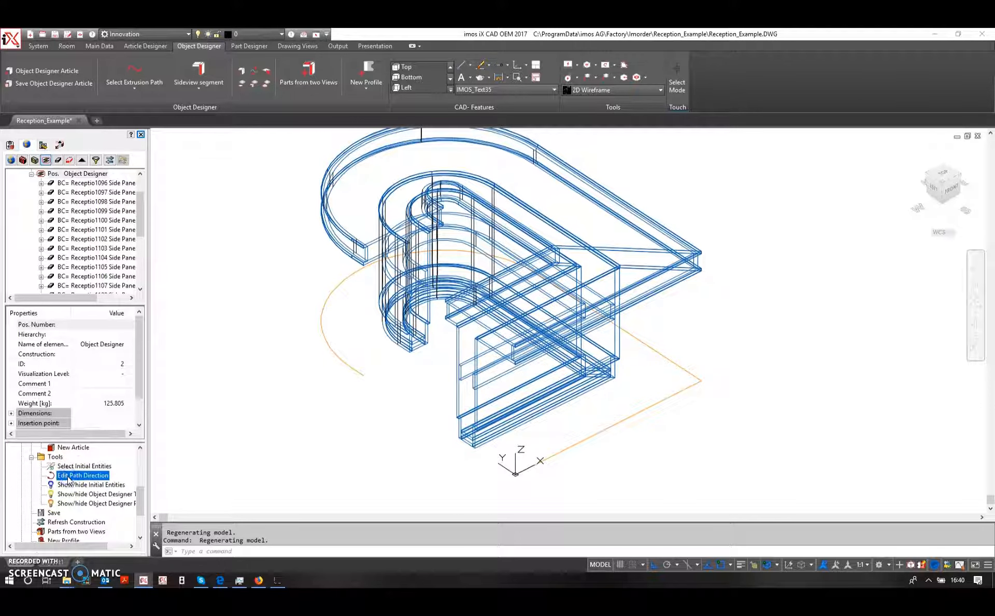
{"action": "double_click", "coordinate": [68, 476]}
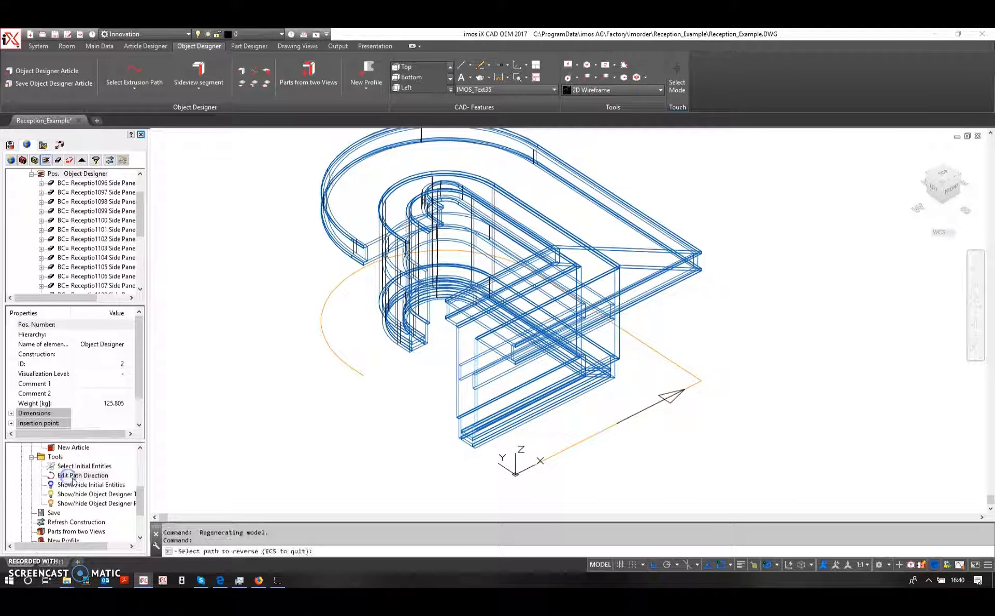
{"action": "left_click", "coordinate": [672, 404]}
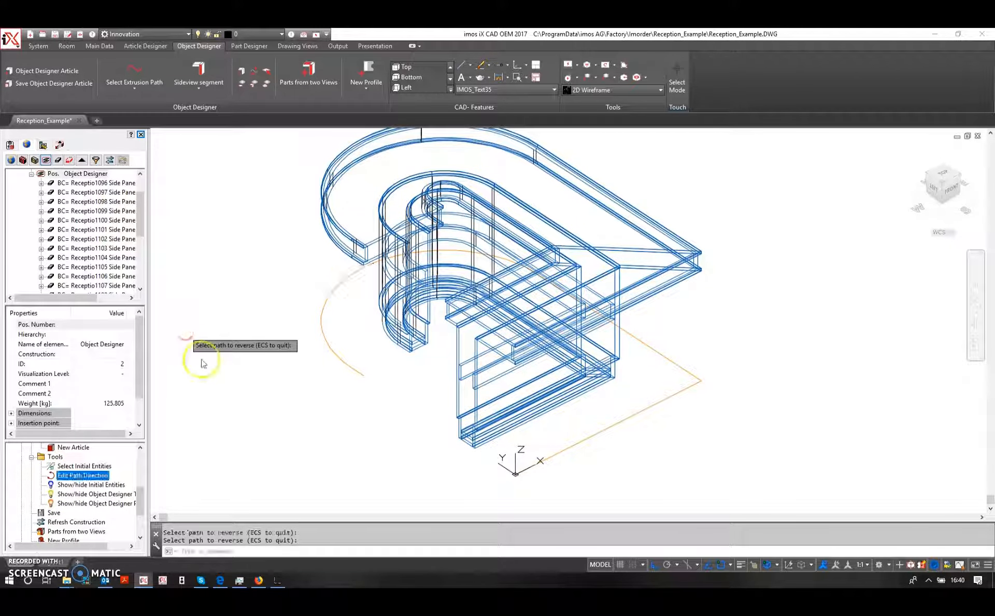
{"action": "scroll", "coordinate": [62, 497], "scroll_direction": "down", "scroll_amount": 1}
{"action": "double_click", "coordinate": [56, 493]}
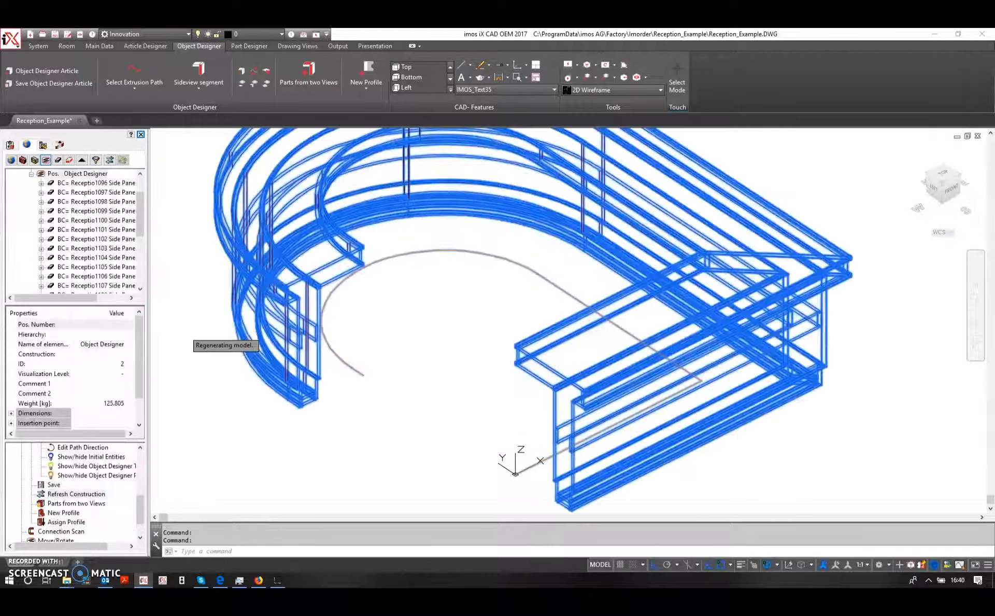
Show the desk in the Realistic visual style and examine its materials, counter and panels from above.
{"action": "scroll", "coordinate": [567, 344], "scroll_direction": "down", "scroll_amount": 4}
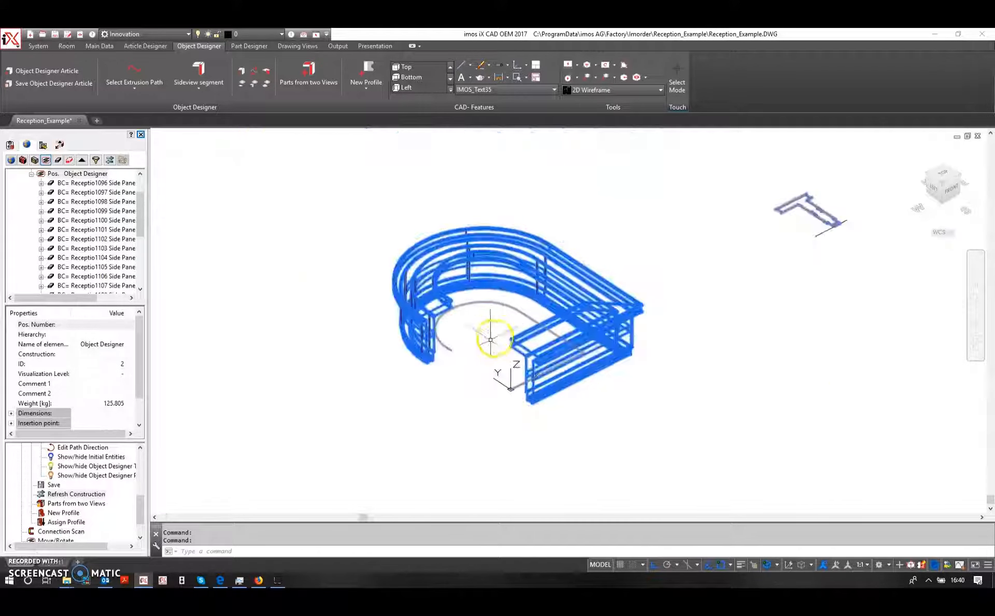
{"action": "left_click", "coordinate": [627, 93]}
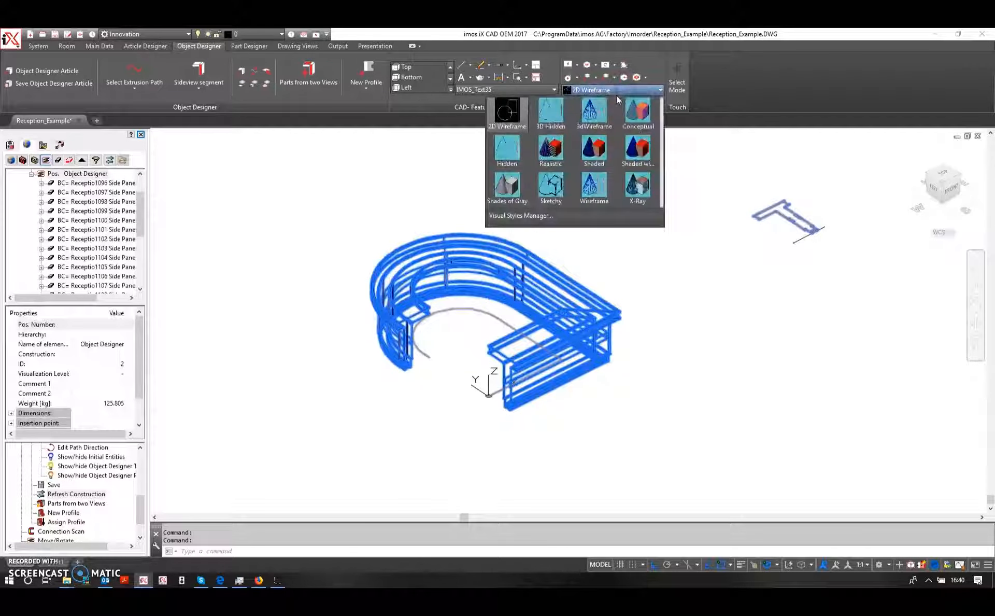
{"action": "left_click", "coordinate": [546, 166]}
{"action": "scroll", "coordinate": [455, 430], "scroll_direction": "up", "scroll_amount": 2}
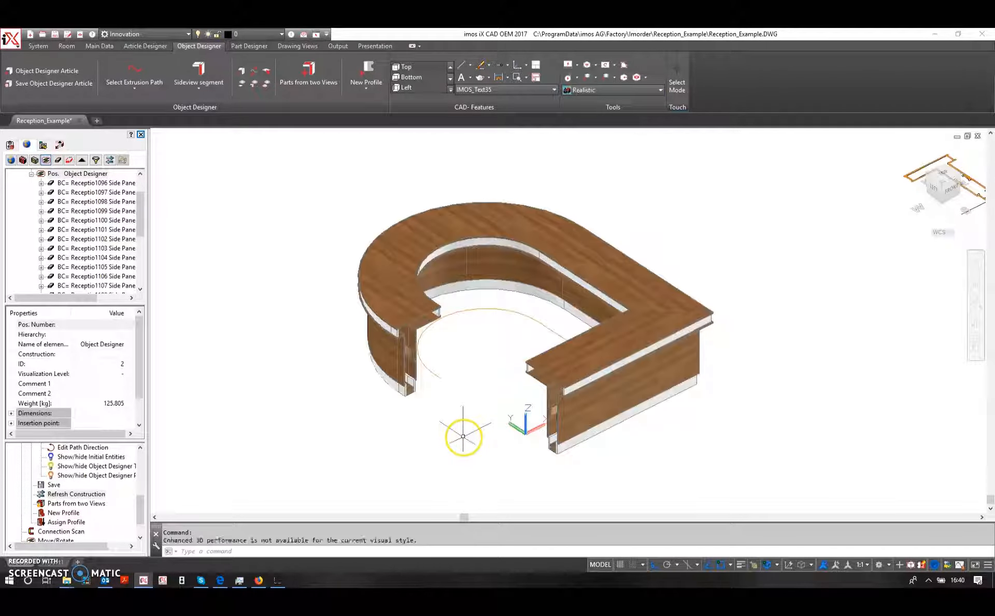
{"action": "middle_click_drag", "start_coordinate": [486, 463], "coordinate": [475, 499], "text": "shift"}
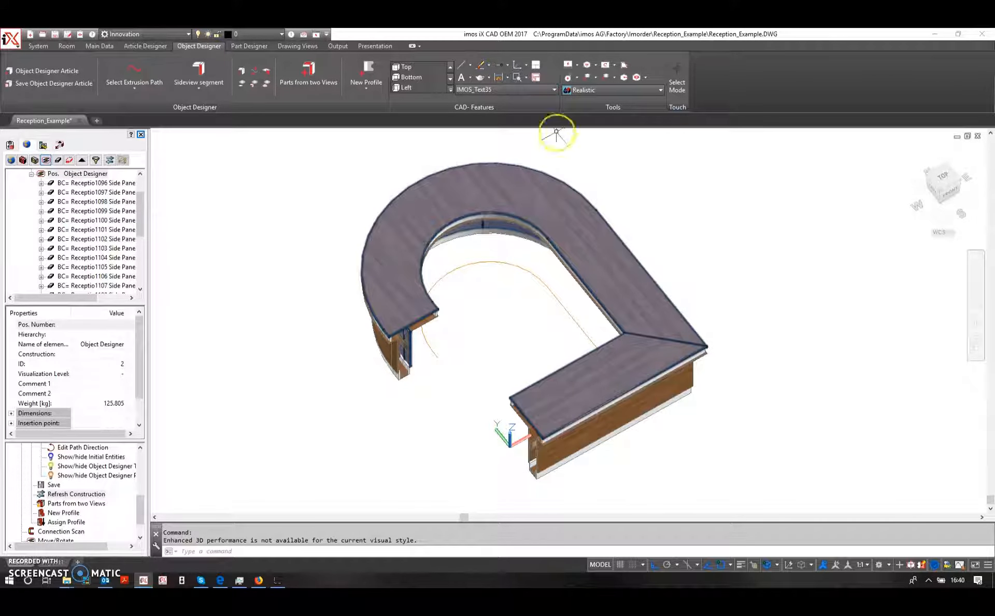
Return to the 2D Wireframe style in top view and hide the Object Designer parts.
{"action": "left_click", "coordinate": [582, 90]}
{"action": "left_click", "coordinate": [515, 106]}
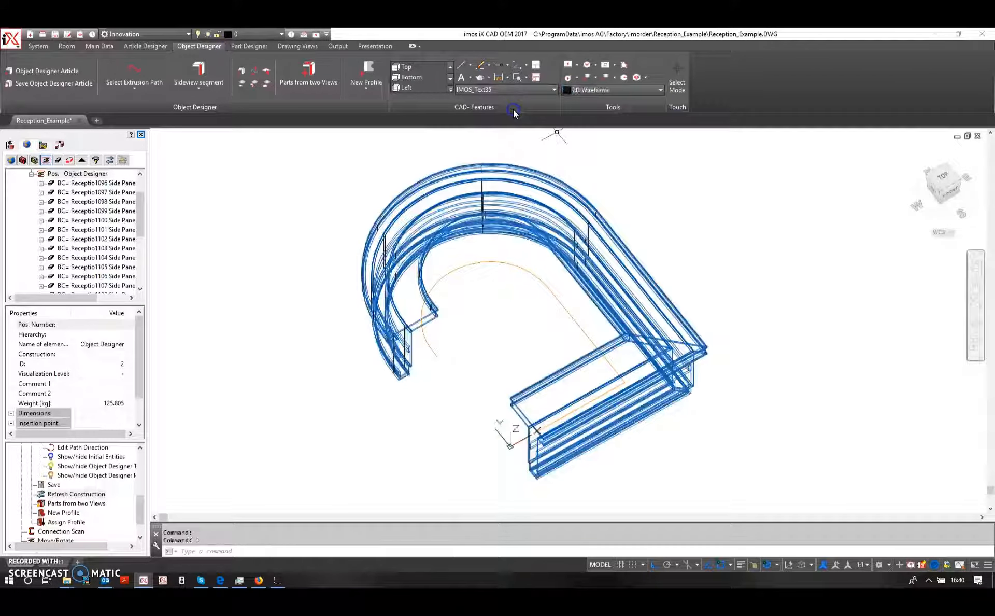
{"action": "left_click", "coordinate": [951, 178]}
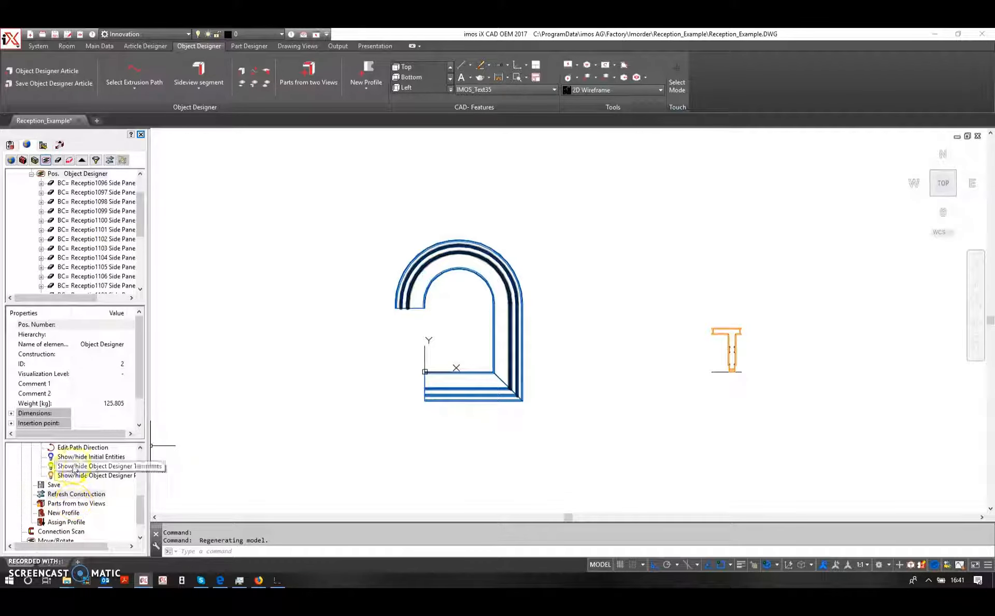
{"action": "left_click", "coordinate": [110, 475]}
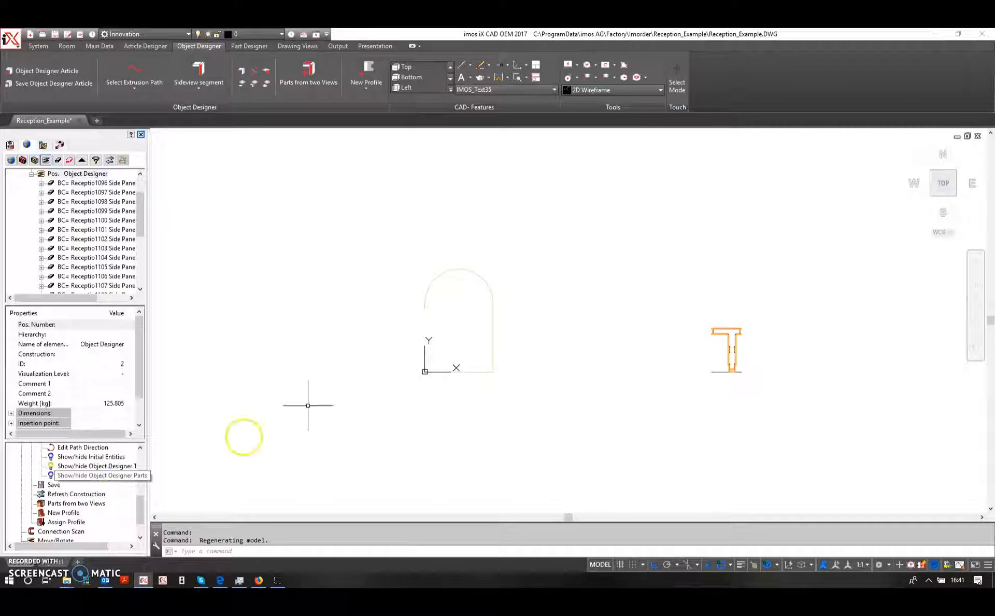
Stretch the midpoint of the extrusion path's arc straight upward to enlarge the rounded end.
{"action": "left_click", "coordinate": [458, 268]}
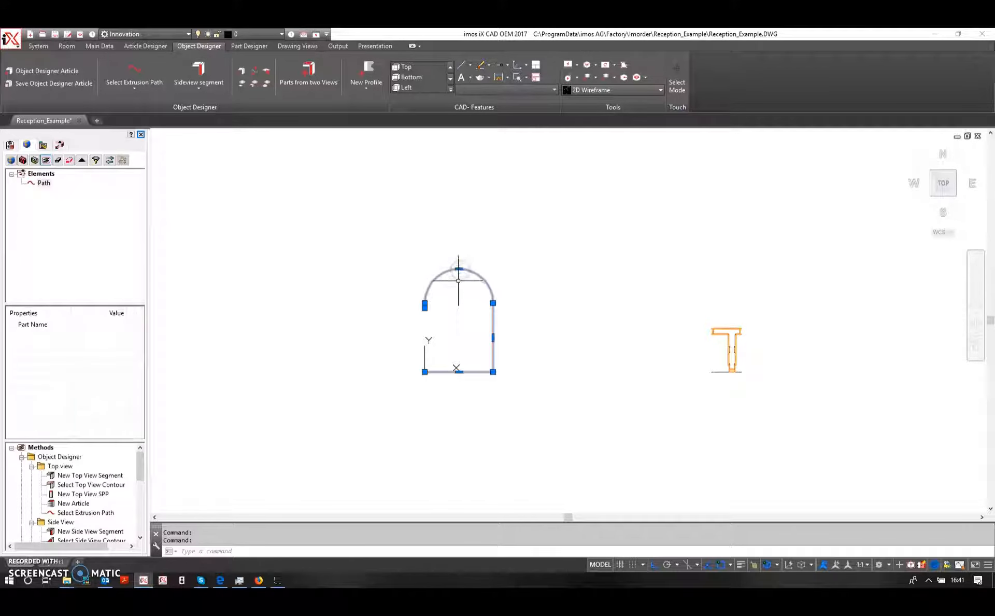
{"action": "left_click", "coordinate": [458, 269]}
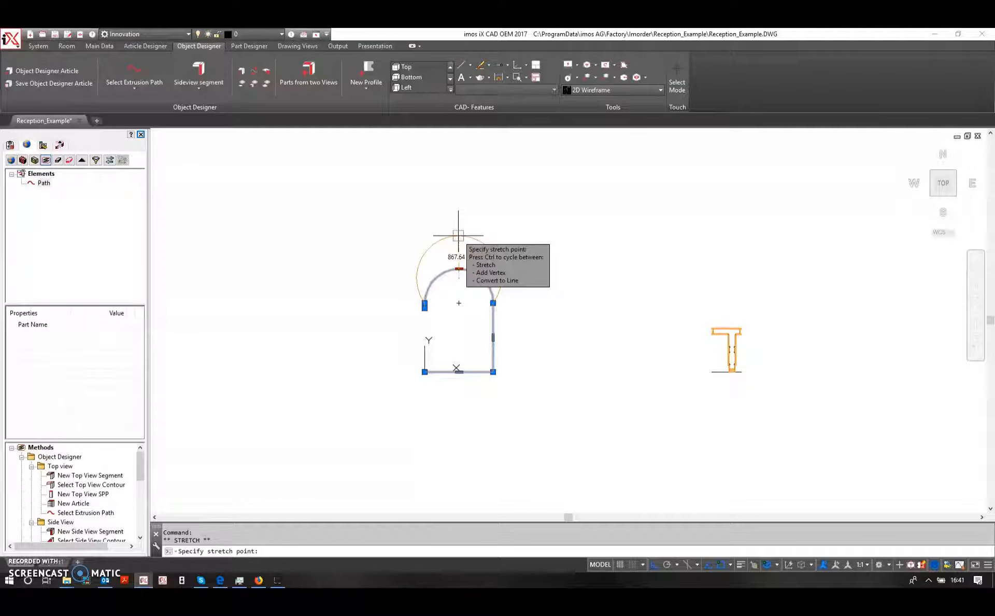
{"action": "key", "text": "Return"}
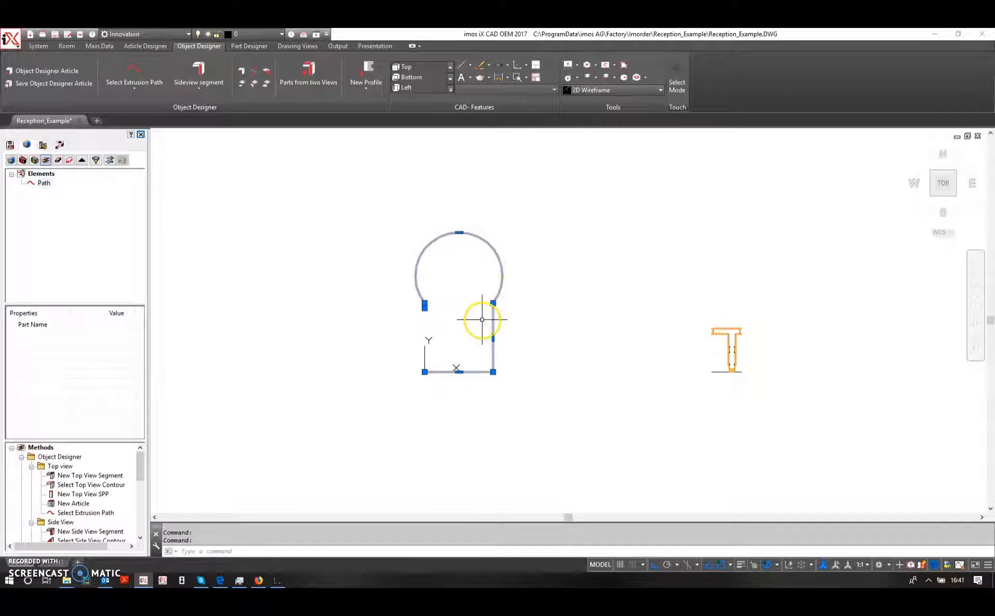
Stretch the free end of the extrusion path below the arc's left side straight downward by 500.
{"action": "left_click", "coordinate": [425, 306]}
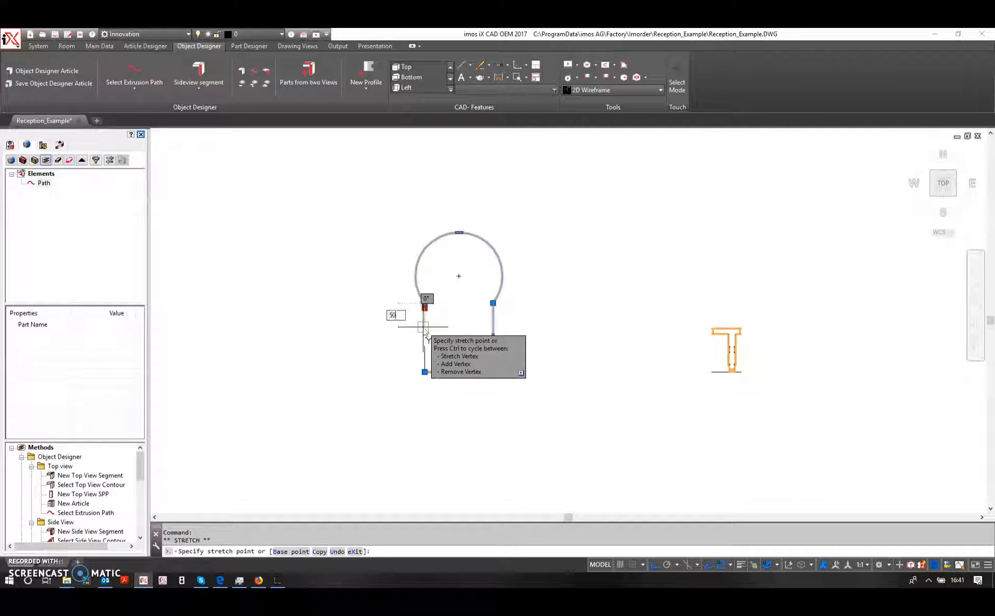
{"action": "type", "text": "500"}
{"action": "key", "text": "Return"}
{"action": "left_click", "coordinate": [408, 380]}
{"action": "key", "text": "Escape"}
Fillet the path's lower-right corner between the horizontal and vertical segments with a radius of 750.
{"action": "scroll", "coordinate": [497, 371], "scroll_direction": "up", "scroll_amount": 4}
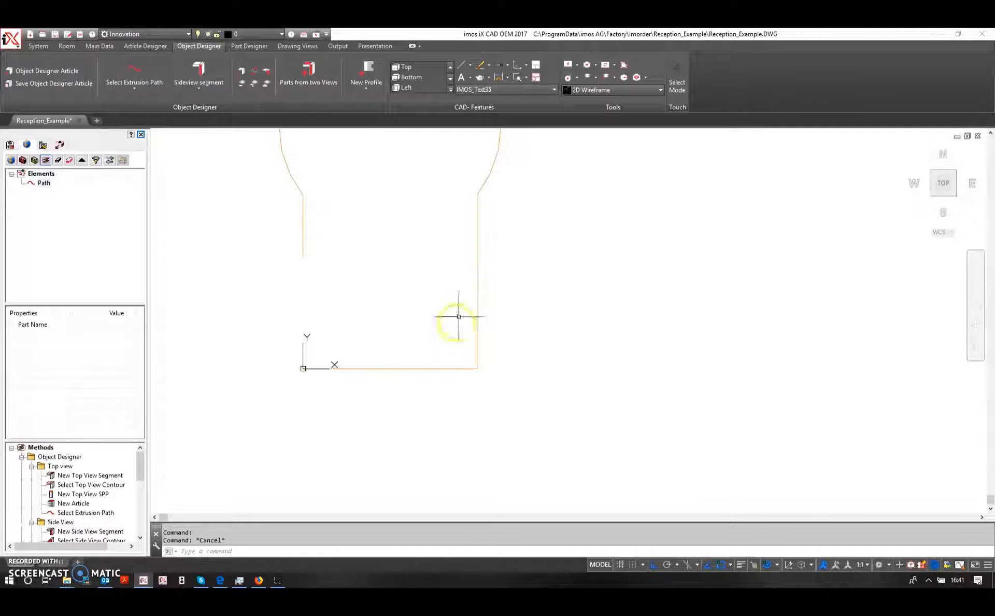
{"action": "middle_click_drag", "start_coordinate": [405, 278], "coordinate": [467, 383]}
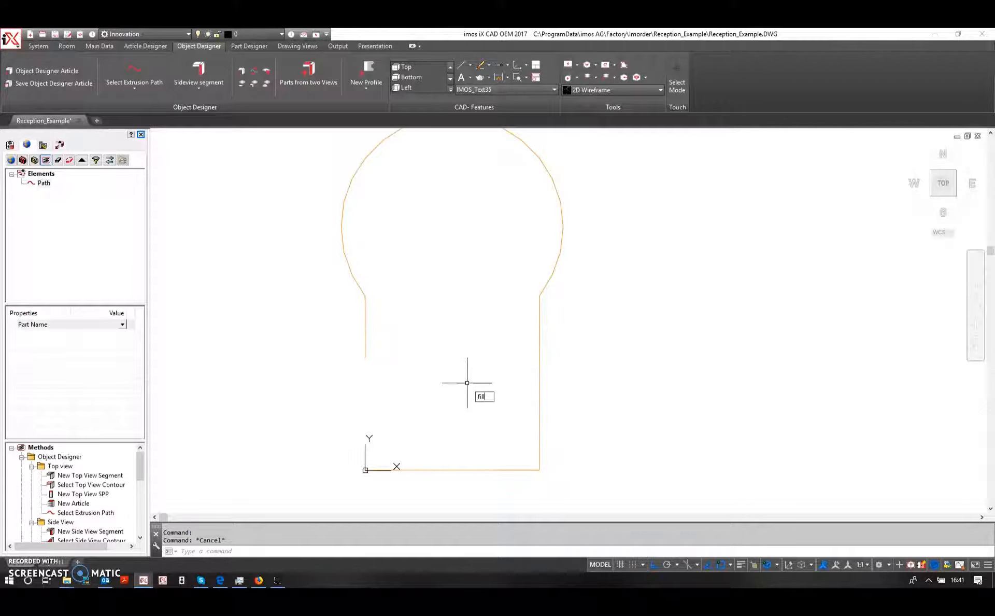
{"action": "key", "text": "Return"}
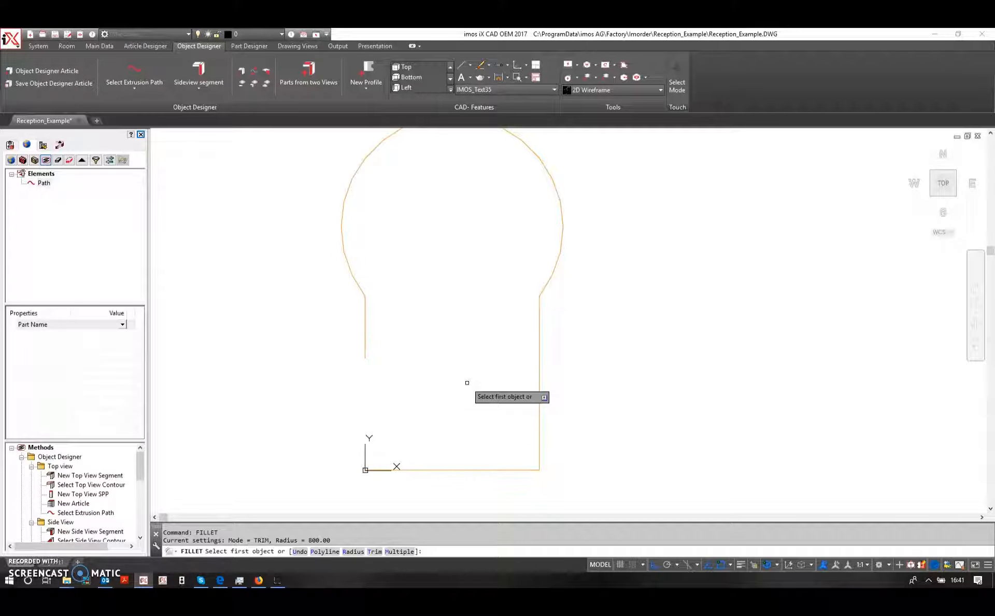
{"action": "type", "text": "r"}
{"action": "key", "text": "Return"}
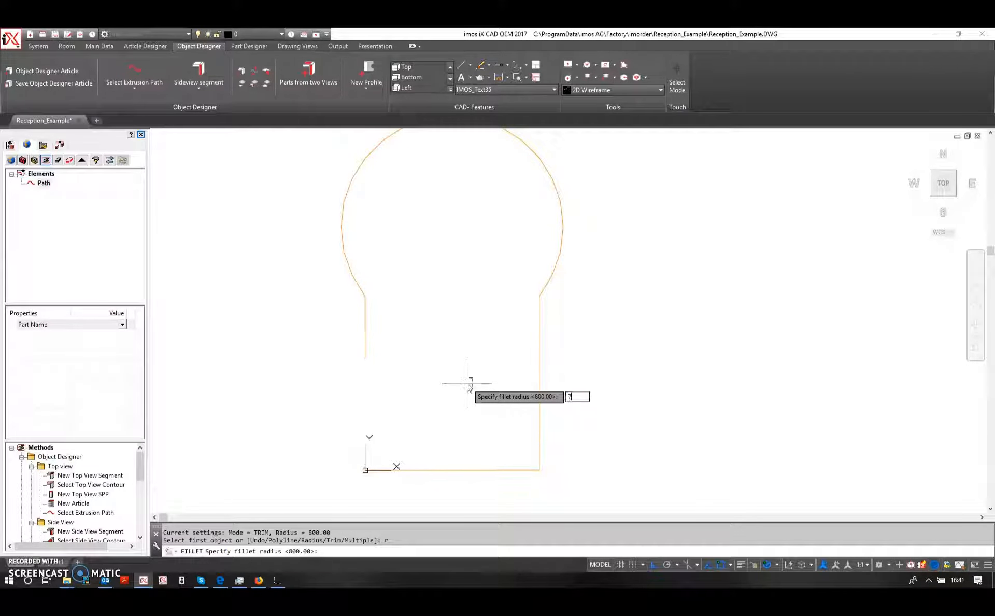
{"action": "key", "text": "Return"}
{"action": "left_click", "coordinate": [512, 470]}
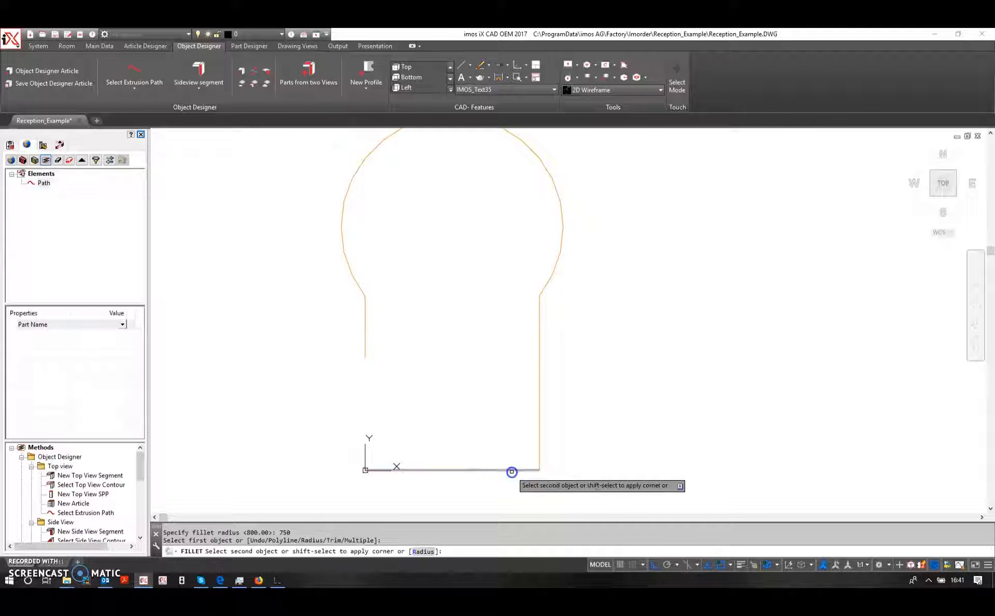
{"action": "left_click", "coordinate": [543, 449]}
Show the reshaped extrusion path in the Realistic visual style from an angled 3D view.
{"action": "scroll", "coordinate": [418, 340], "scroll_direction": "down", "scroll_amount": 2}
{"action": "middle_click_drag", "start_coordinate": [417, 340], "coordinate": [418, 361]}
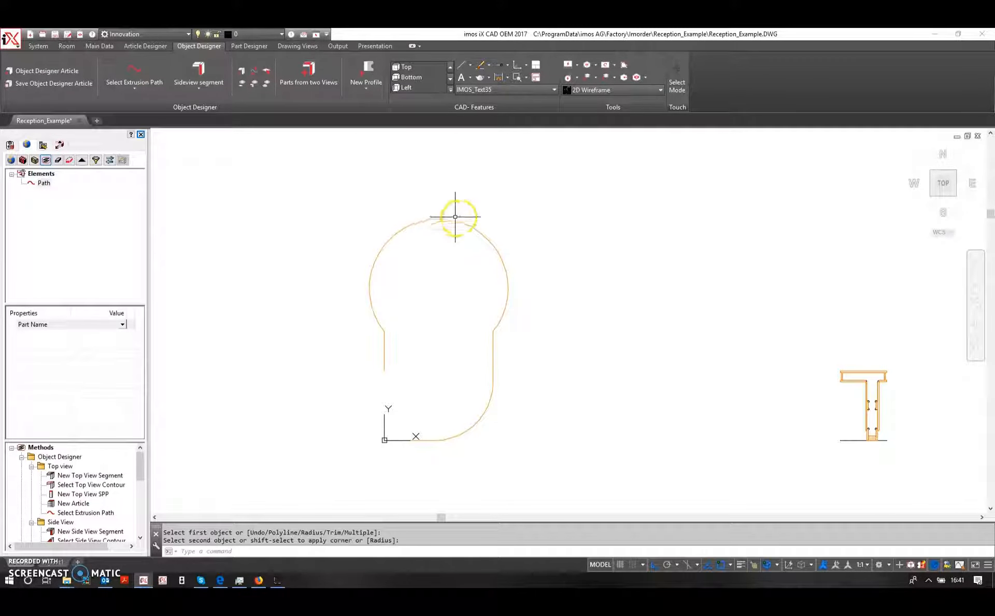
{"action": "left_click", "coordinate": [589, 89]}
{"action": "left_click", "coordinate": [546, 149]}
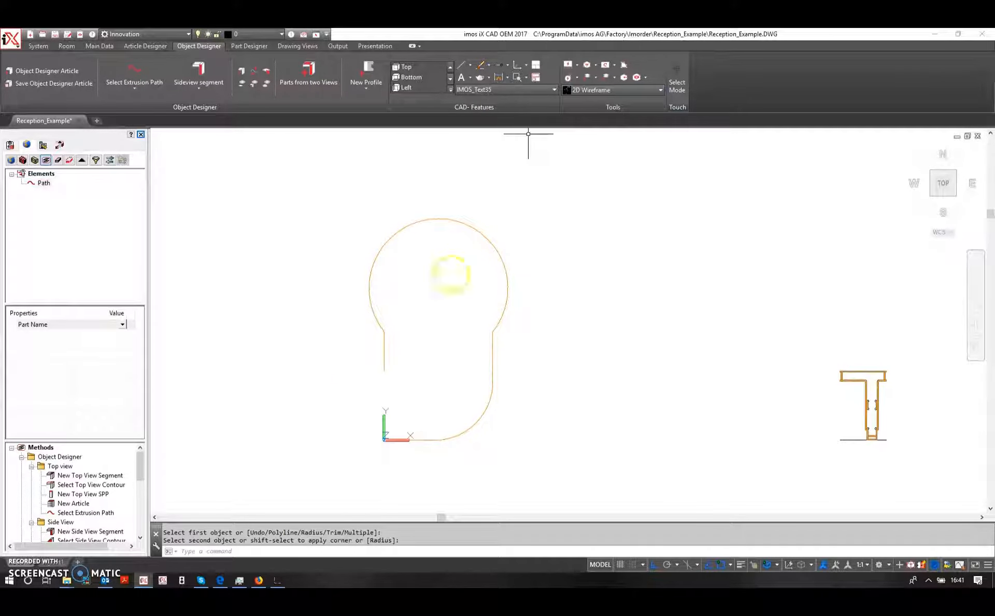
{"action": "middle_click_drag", "start_coordinate": [391, 391], "coordinate": [424, 316], "text": "shift"}
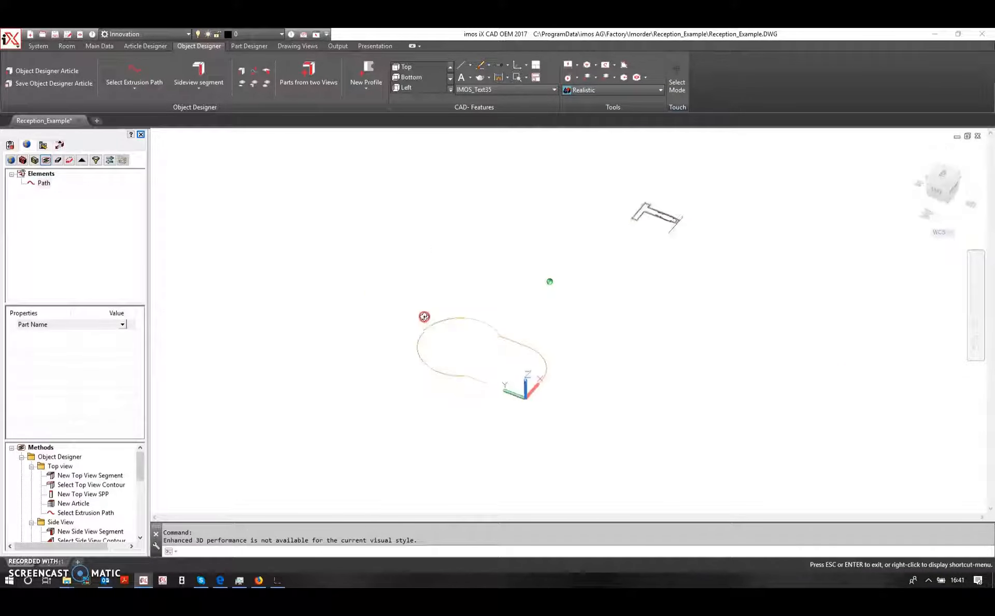
{"action": "scroll", "coordinate": [463, 347], "scroll_direction": "up", "scroll_amount": 3}
{"action": "scroll", "coordinate": [103, 495], "scroll_direction": "down", "scroll_amount": 3}
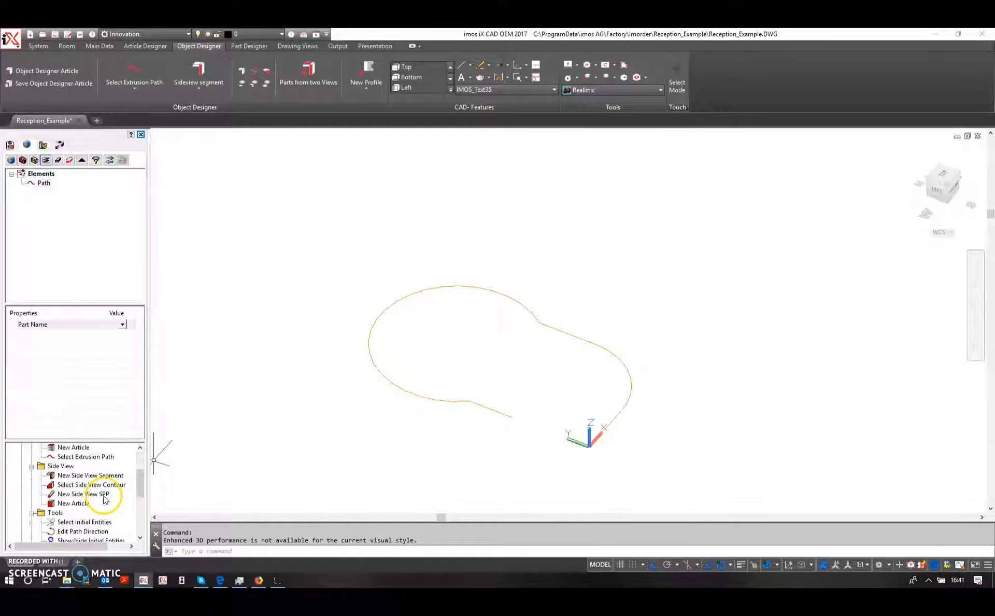
Show the Object Designer parts and refresh the construction so the desk follows the reshaped path.
{"action": "double_click", "coordinate": [88, 531]}
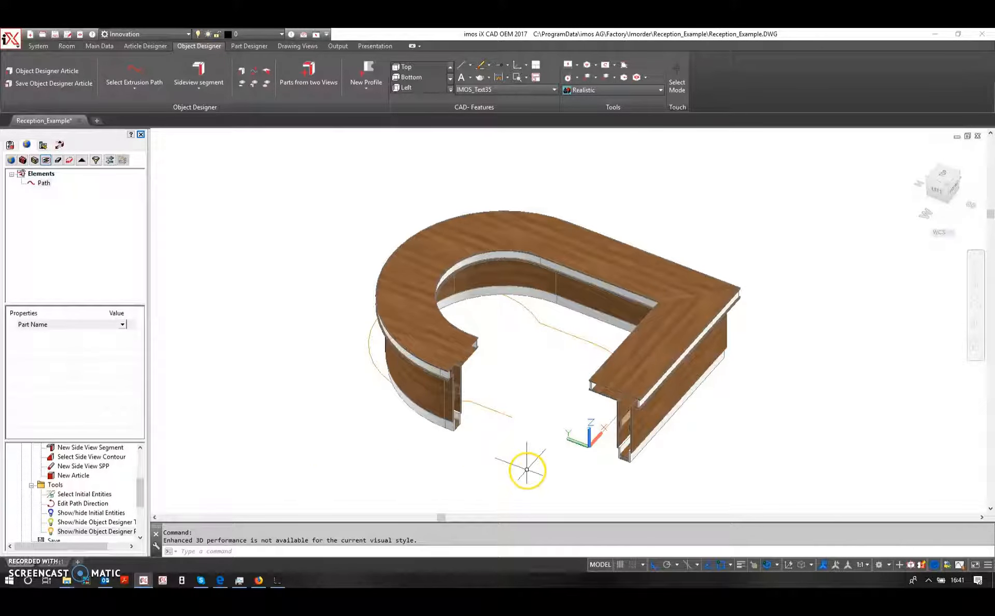
{"action": "scroll", "coordinate": [53, 515], "scroll_direction": "down", "scroll_amount": 1}
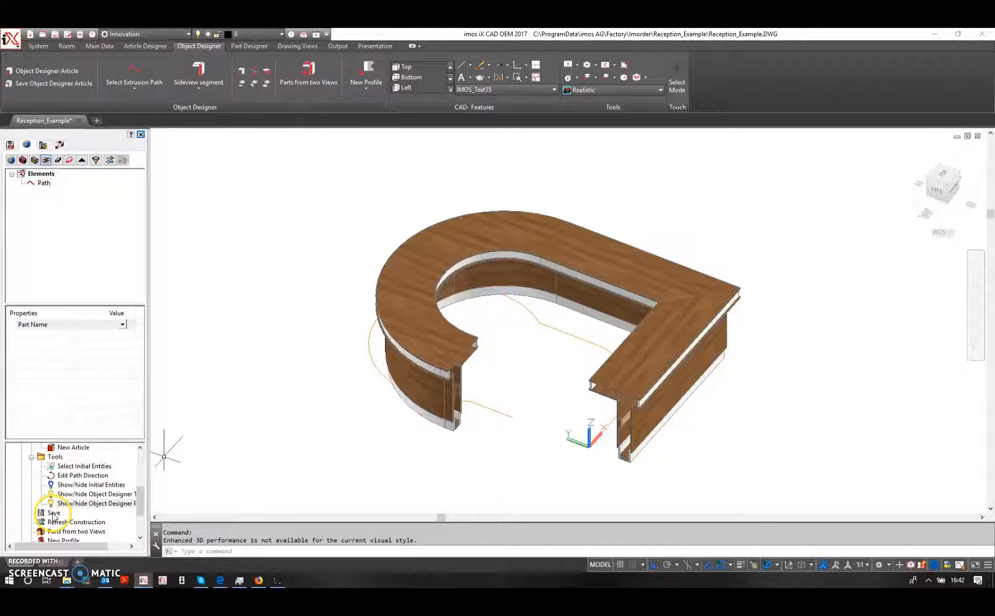
{"action": "left_click", "coordinate": [89, 523]}
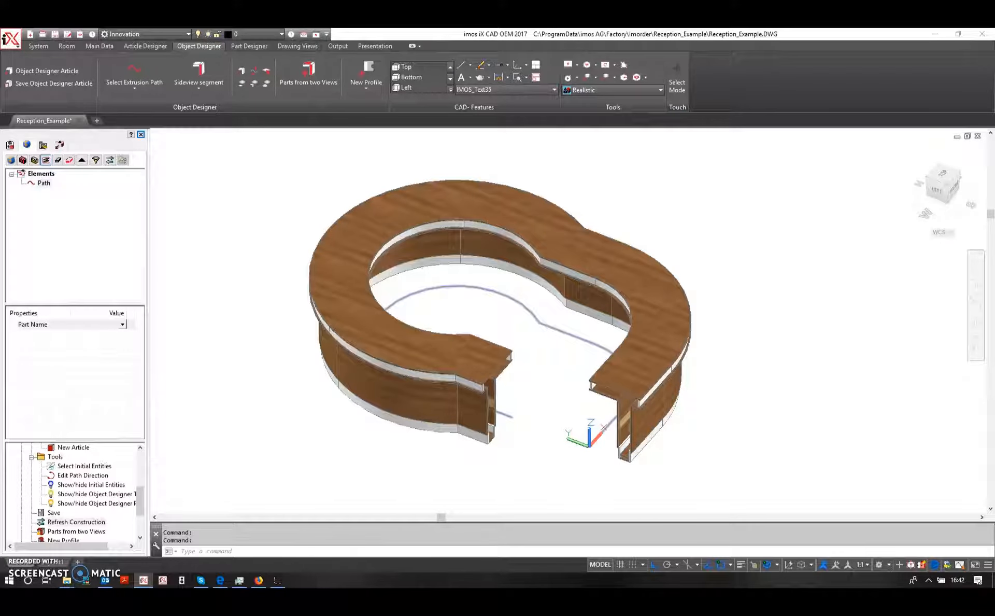
{"action": "middle_click_drag", "start_coordinate": [522, 270], "coordinate": [500, 344], "text": "shift"}
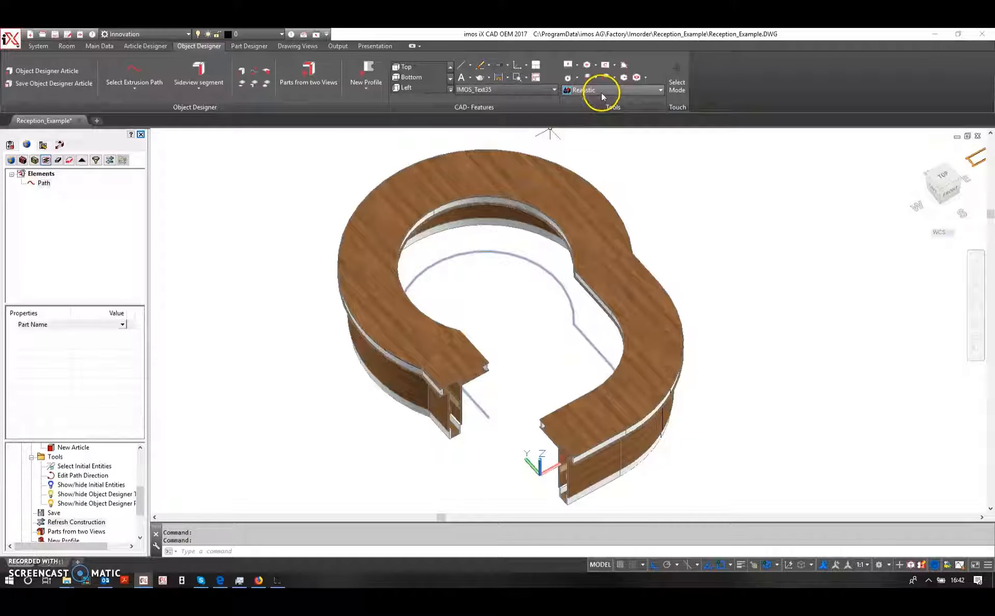
Switch back to 2D Wireframe in top view and hide the Object Designer parts of the rebuilt desk.
{"action": "left_click", "coordinate": [583, 176]}
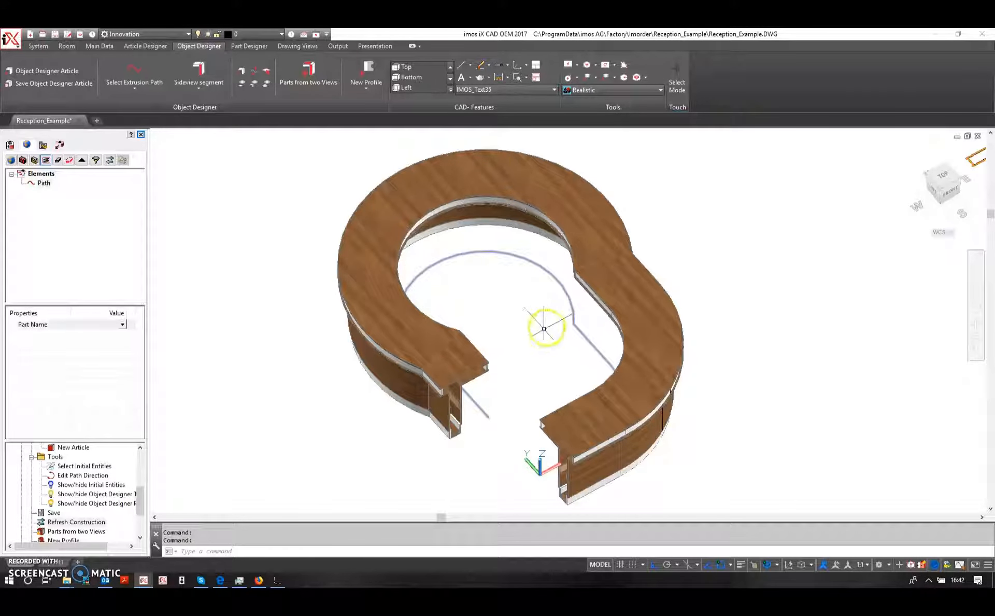
{"action": "left_click", "coordinate": [633, 91]}
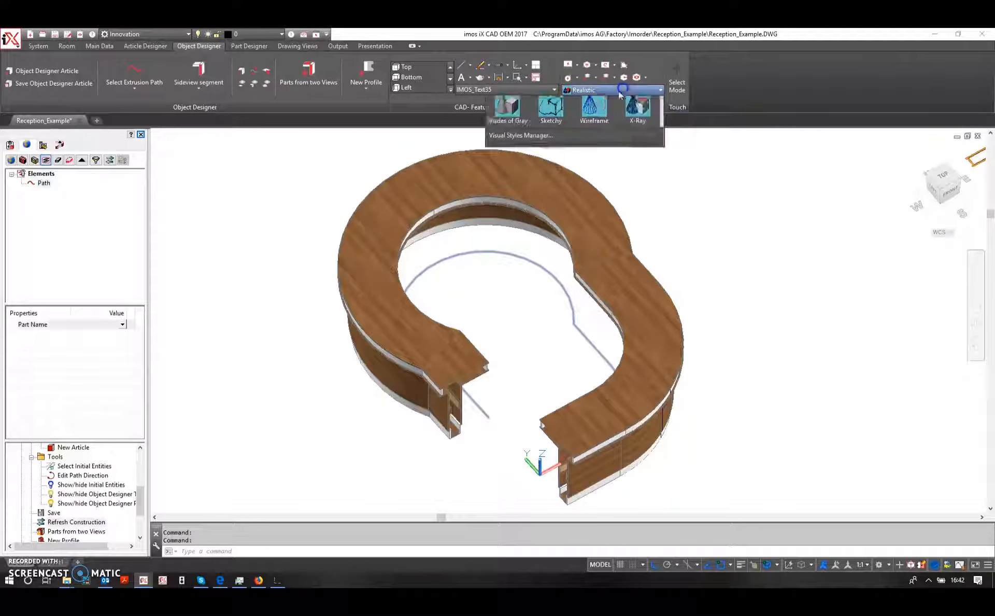
{"action": "left_click", "coordinate": [506, 107]}
{"action": "left_click", "coordinate": [946, 179]}
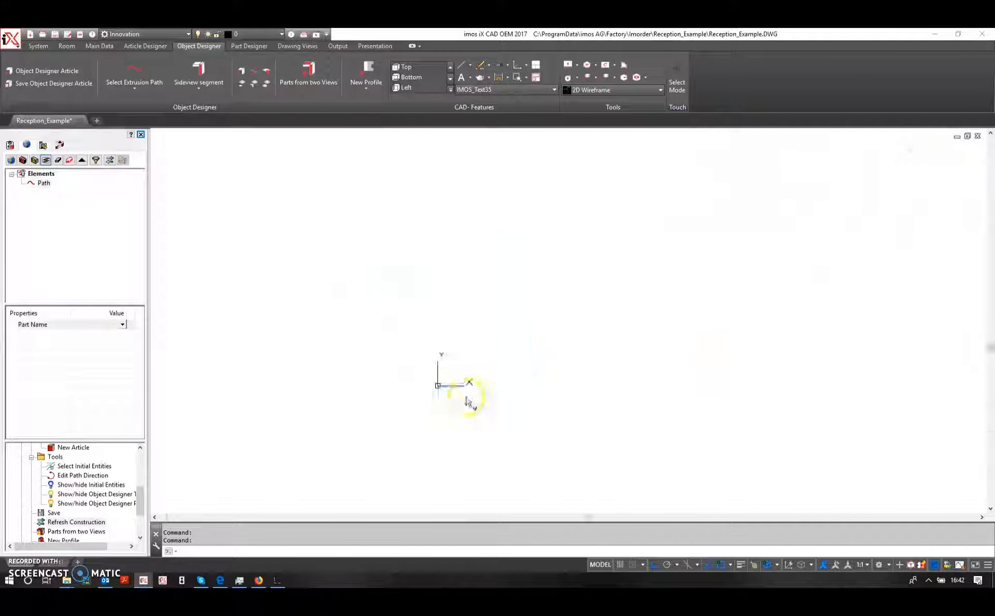
{"action": "left_click", "coordinate": [69, 498]}
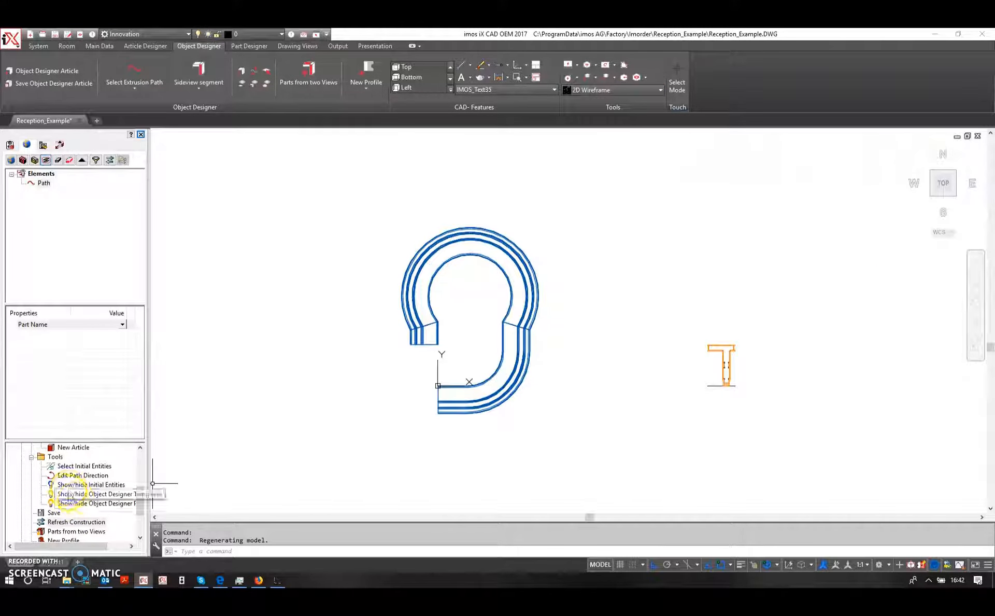
{"action": "double_click", "coordinate": [78, 503]}
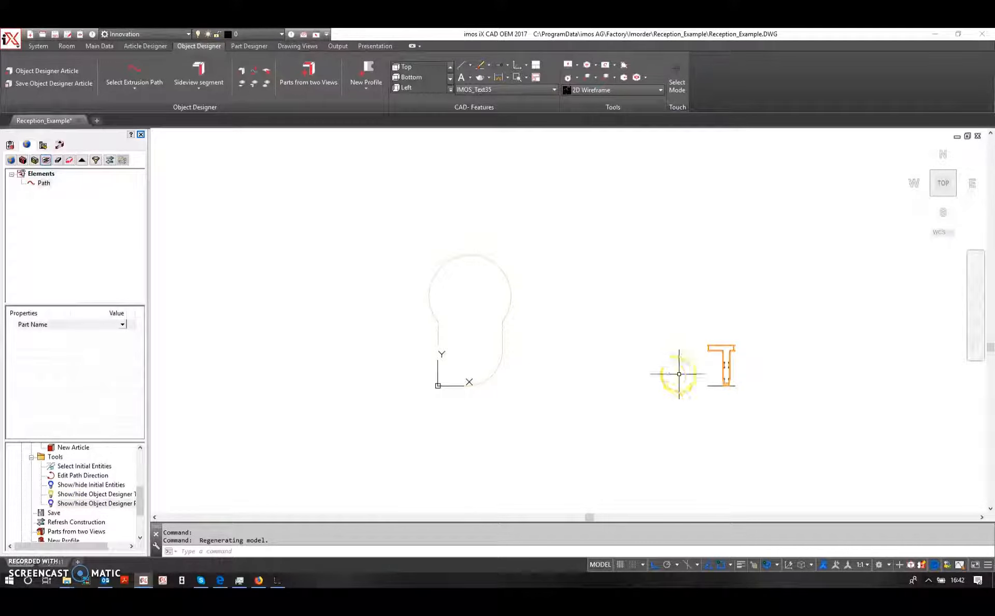
Offset the extrusion path outward by 600 to outline the desk's outer edge.
{"action": "scroll", "coordinate": [460, 384], "scroll_direction": "up", "scroll_amount": 2}
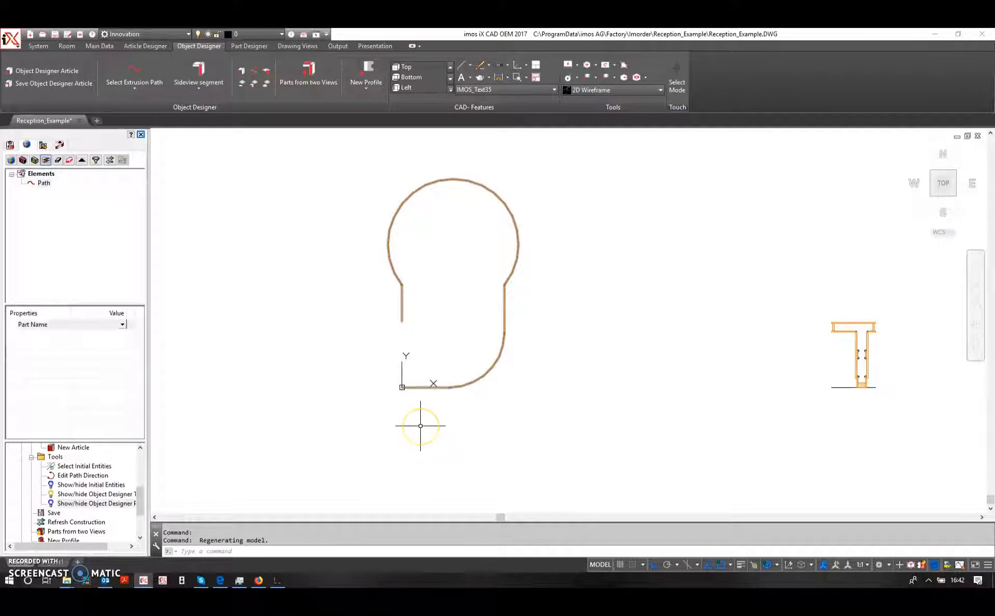
{"action": "key", "text": "Return"}
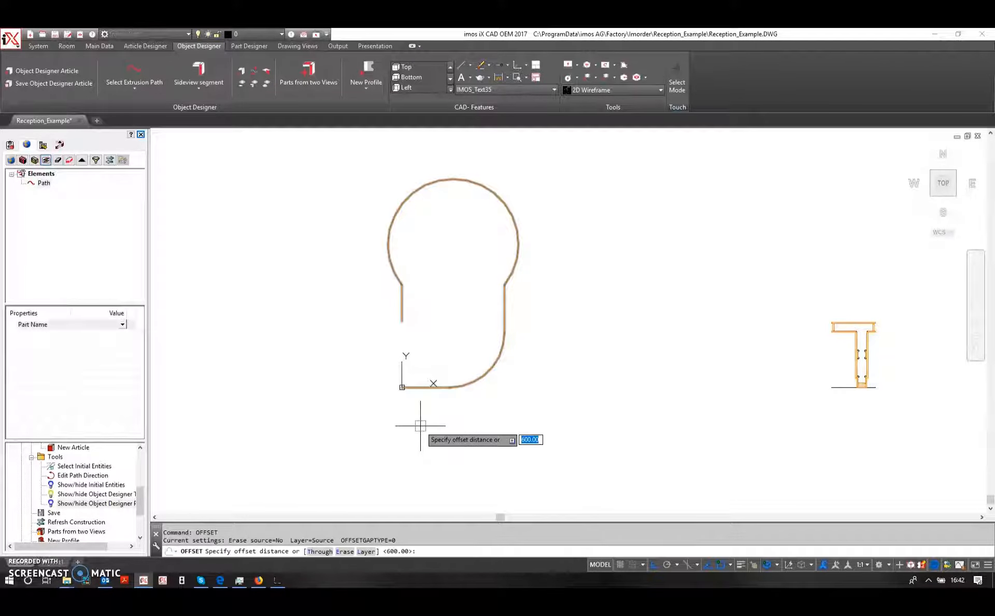
{"action": "key", "text": "Return"}
{"action": "left_click", "coordinate": [407, 387]}
{"action": "left_click", "coordinate": [413, 402]}
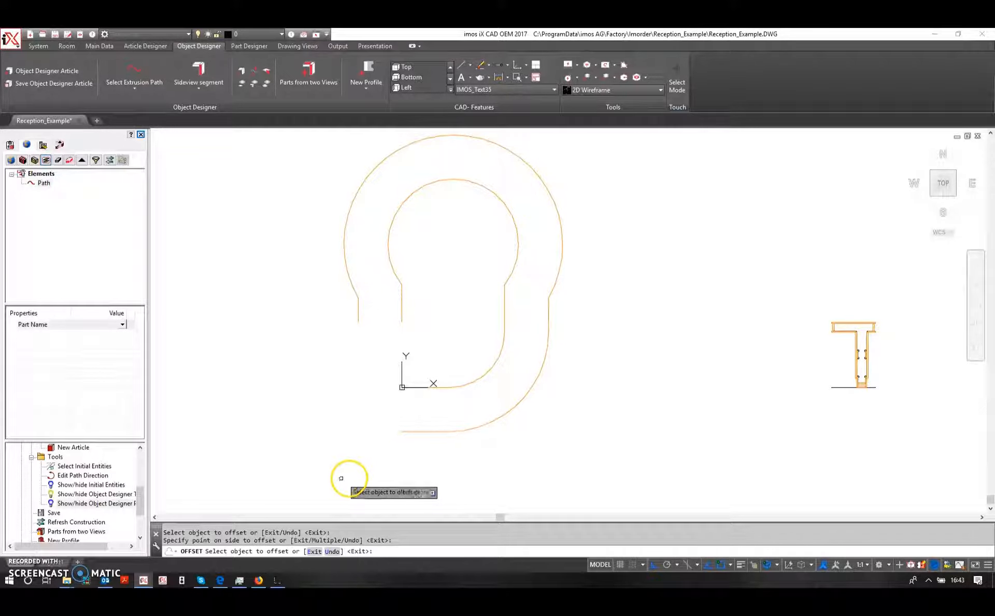
{"action": "key", "text": "Escape"}
{"action": "key", "text": "Escape"}
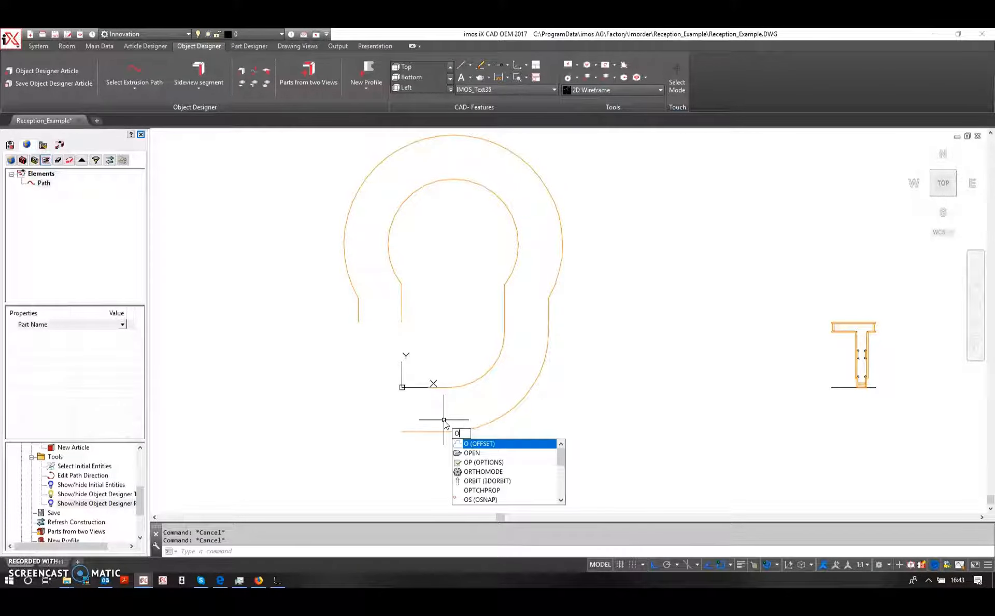
Offset the inner path outward and the outer outline inward by 32 each.
{"action": "key", "text": "Return"}
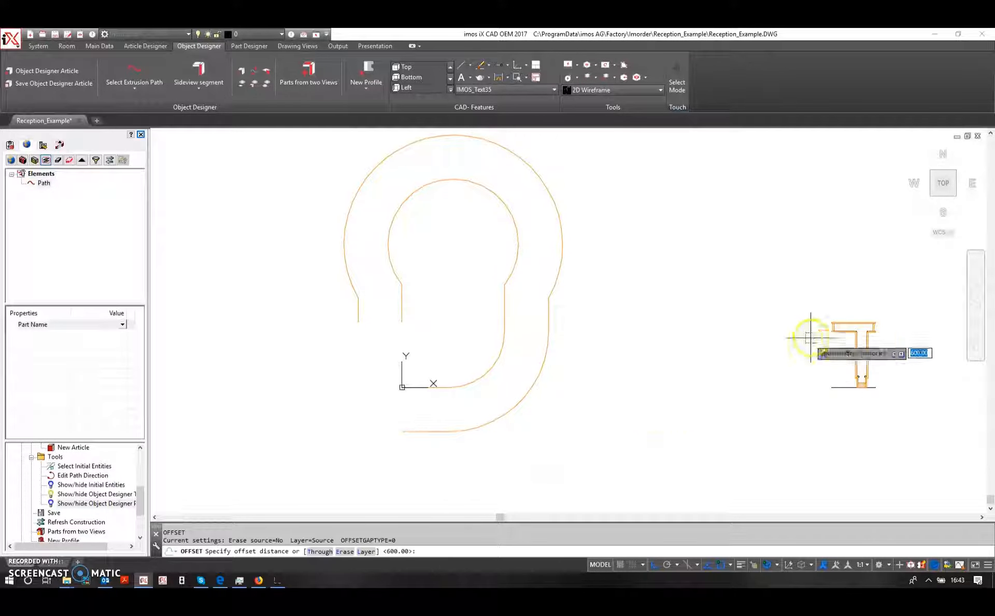
{"action": "scroll", "coordinate": [829, 321], "scroll_direction": "up", "scroll_amount": 3}
{"action": "scroll", "coordinate": [830, 321], "scroll_direction": "up", "scroll_amount": 8}
{"action": "scroll", "coordinate": [853, 367], "scroll_direction": "down", "scroll_amount": 8}
{"action": "middle_click_drag", "start_coordinate": [495, 412], "coordinate": [716, 314]}
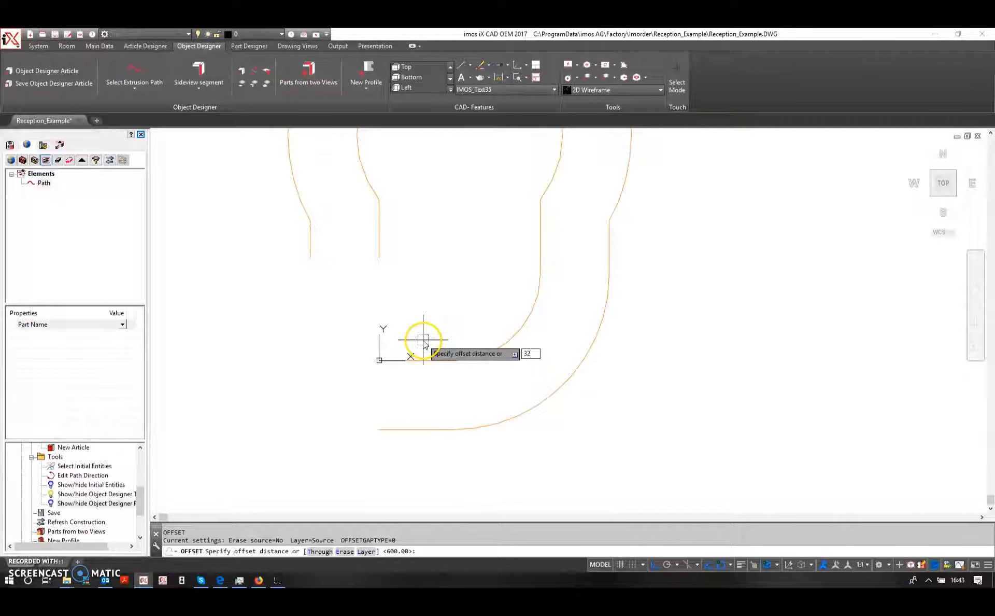
{"action": "key", "text": "Return"}
{"action": "left_click", "coordinate": [411, 360]}
{"action": "left_click", "coordinate": [412, 376]}
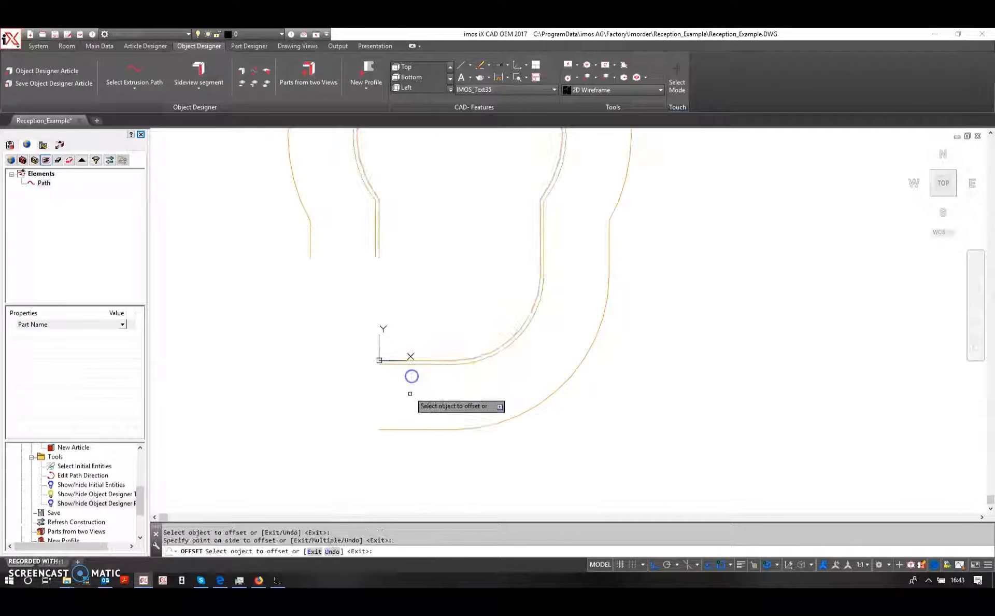
{"action": "left_click", "coordinate": [403, 429]}
{"action": "left_click", "coordinate": [400, 415]}
{"action": "key", "text": "Return"}
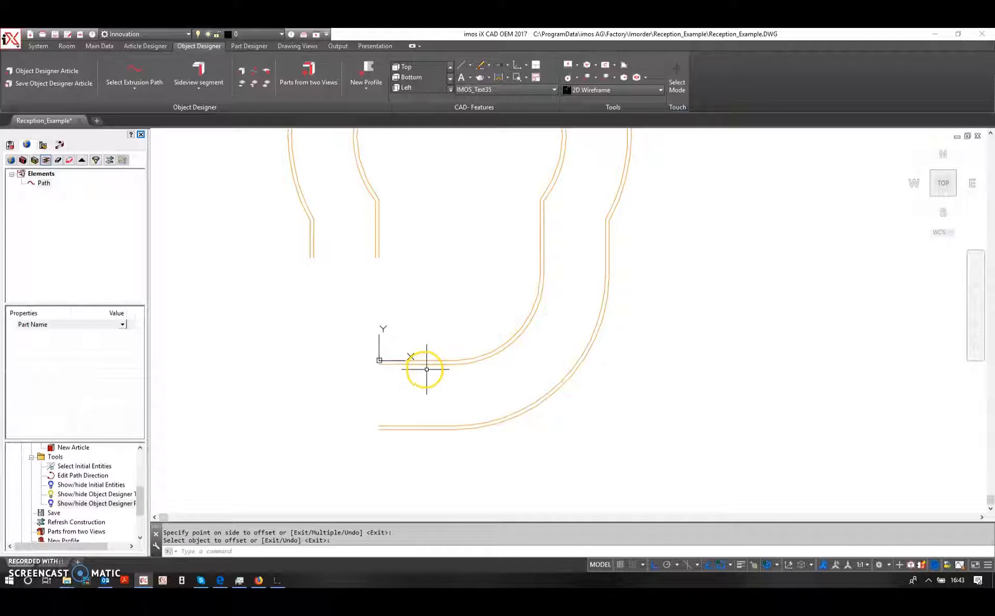
Select the inner contour of the T-shaped side-view profile and examine its shape and contour properties.
{"action": "scroll", "coordinate": [426, 369], "scroll_direction": "down", "scroll_amount": 2}
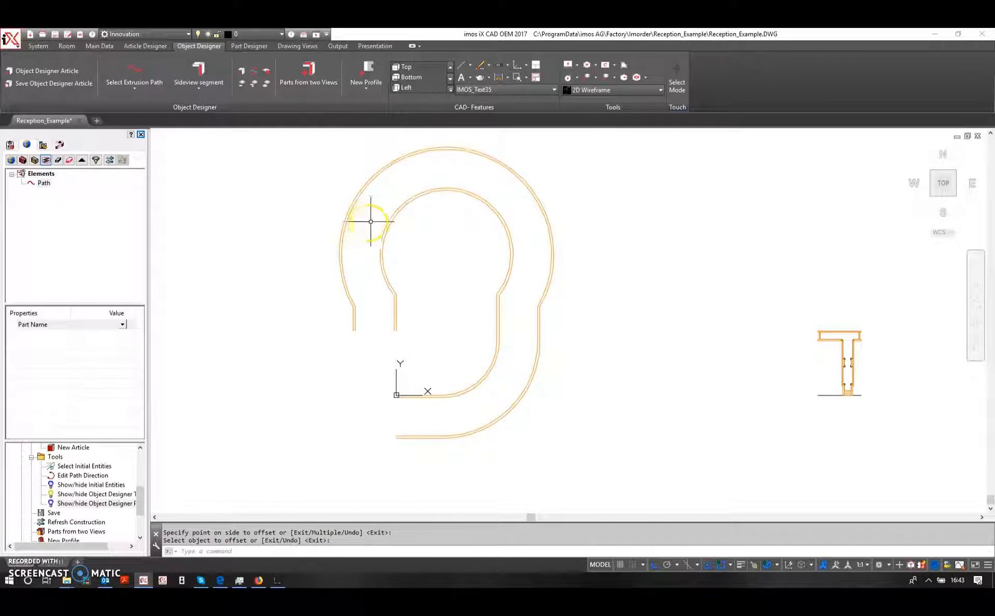
{"action": "scroll", "coordinate": [880, 366], "scroll_direction": "up", "scroll_amount": 5}
{"action": "left_click", "coordinate": [823, 342]}
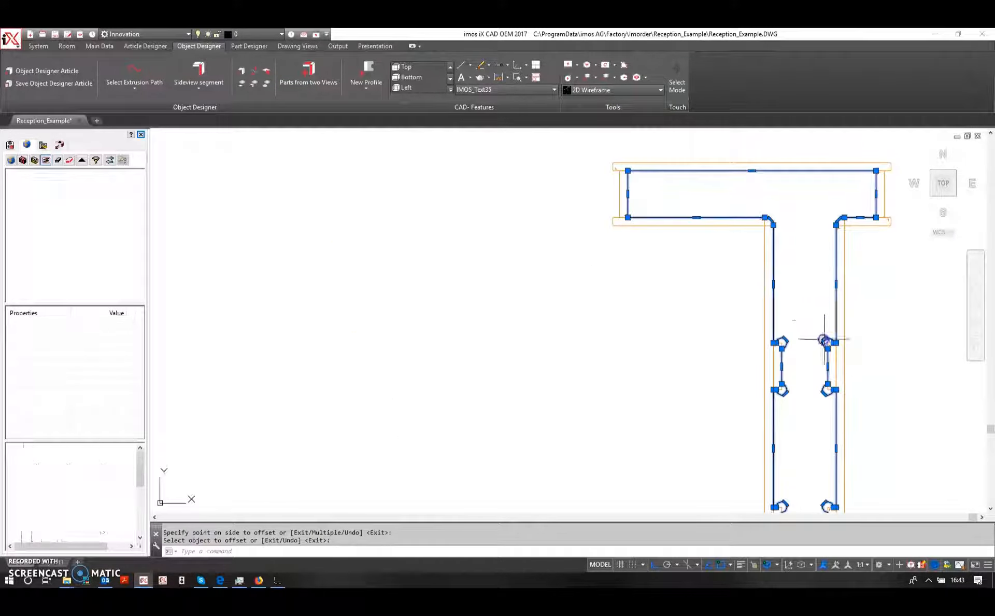
{"action": "scroll", "coordinate": [787, 309], "scroll_direction": "down", "scroll_amount": 2}
{"action": "middle_click_drag", "start_coordinate": [787, 309], "coordinate": [622, 303]}
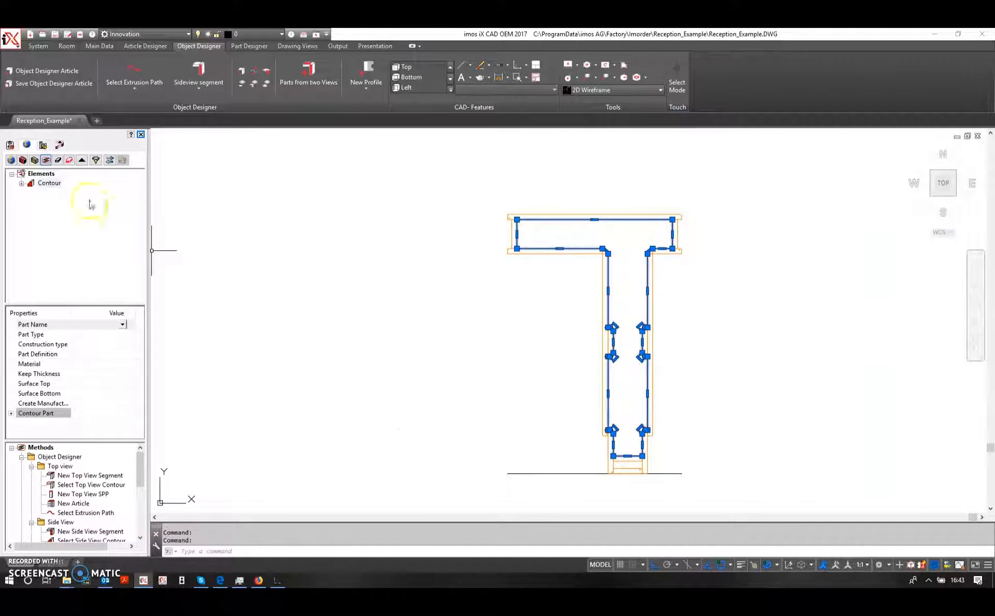
{"action": "left_click", "coordinate": [199, 86]}
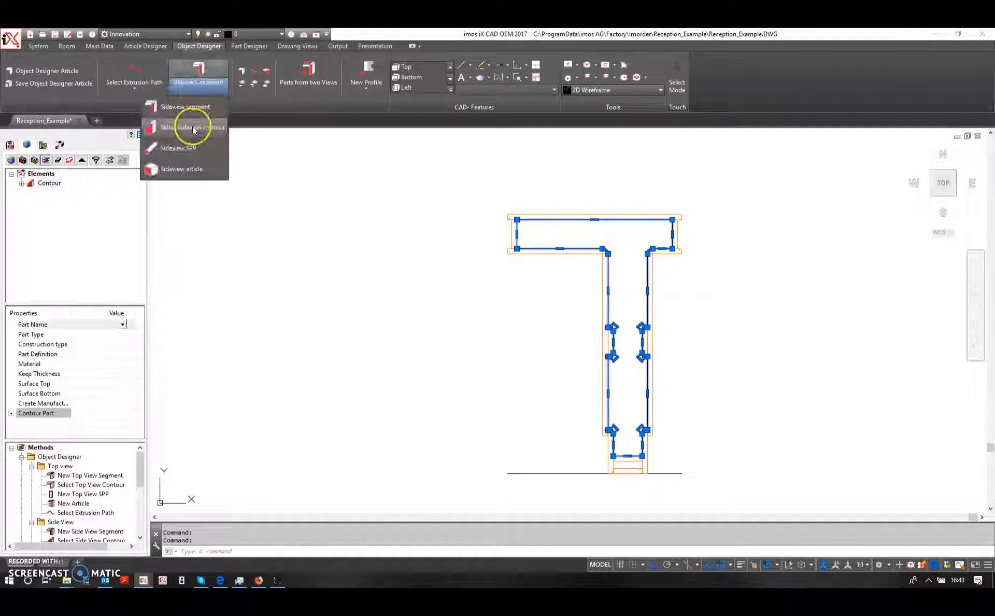
Add a right-aligned top-view segment to the Object Designer article, spanning the two inner offset guide lines at the extrusion path's start.
{"action": "left_click", "coordinate": [12, 161]}
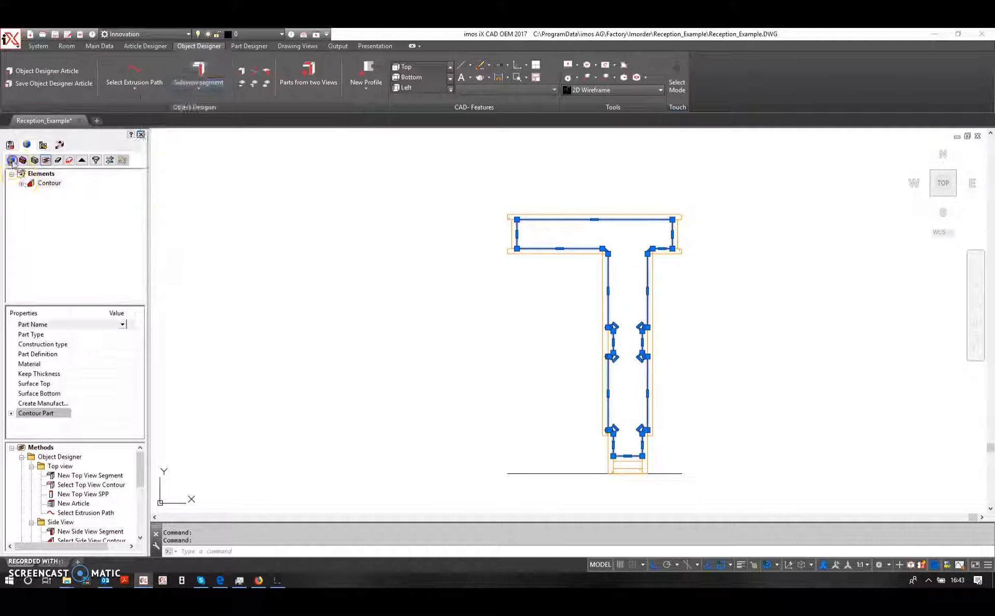
{"action": "mouse_move", "coordinate": [317, 241]}
{"action": "middle_mouse_down"}
{"action": "mouse_move", "coordinate": [498, 260]}
{"action": "mouse_move", "coordinate": [371, 242]}
{"action": "middle_mouse_up"}
{"action": "left_click", "coordinate": [12, 160]}
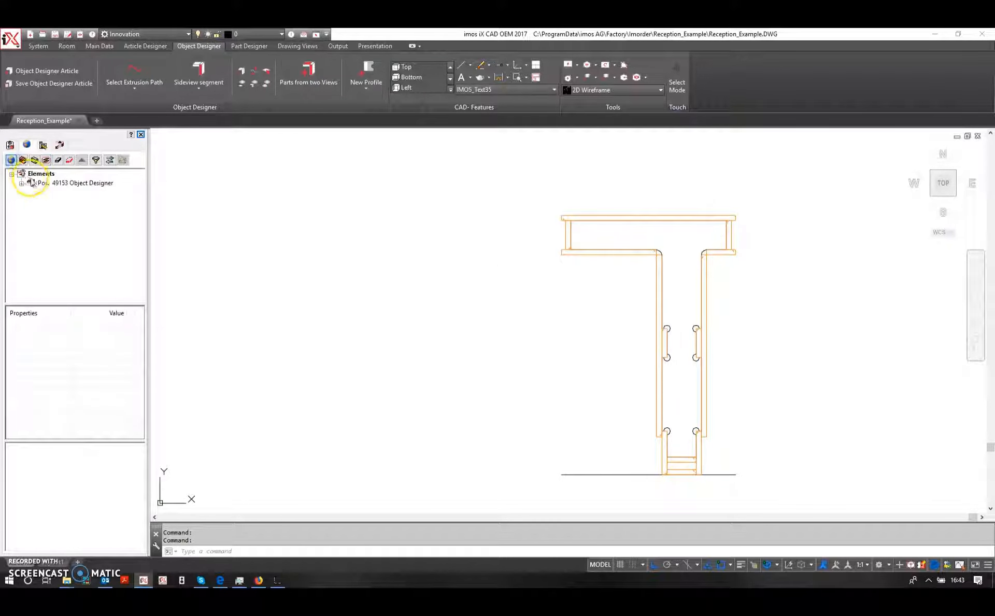
{"action": "left_click", "coordinate": [52, 182]}
{"action": "left_click", "coordinate": [128, 91]}
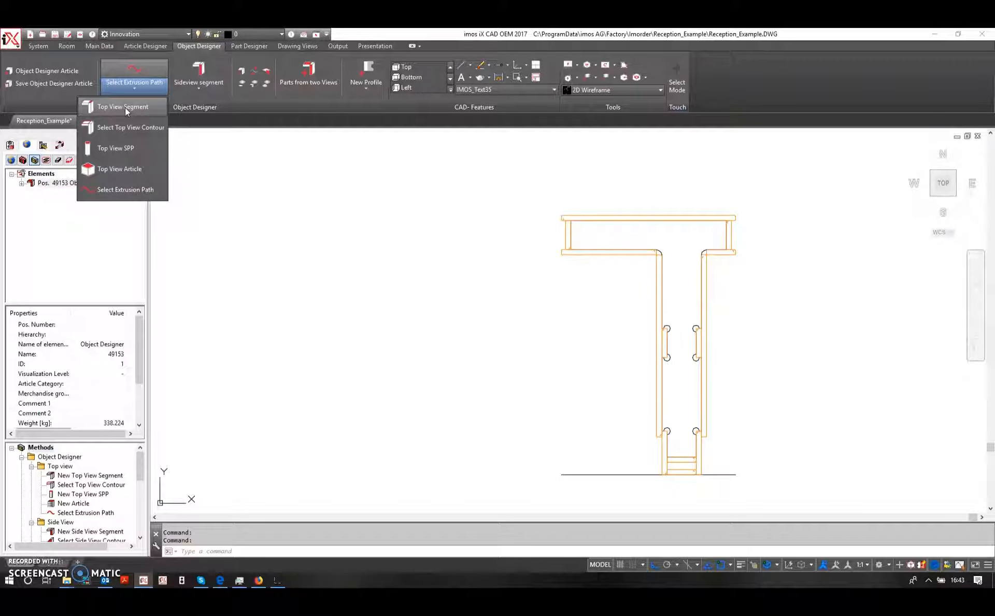
{"action": "left_click", "coordinate": [125, 107]}
{"action": "scroll", "coordinate": [239, 228], "scroll_direction": "down", "scroll_amount": 5}
{"action": "scroll", "coordinate": [218, 284], "scroll_direction": "down", "scroll_amount": 2}
{"action": "middle_click_drag", "start_coordinate": [219, 285], "coordinate": [666, 255]}
{"action": "scroll", "coordinate": [447, 260], "scroll_direction": "up", "scroll_amount": 9}
{"action": "left_click", "coordinate": [471, 248]}
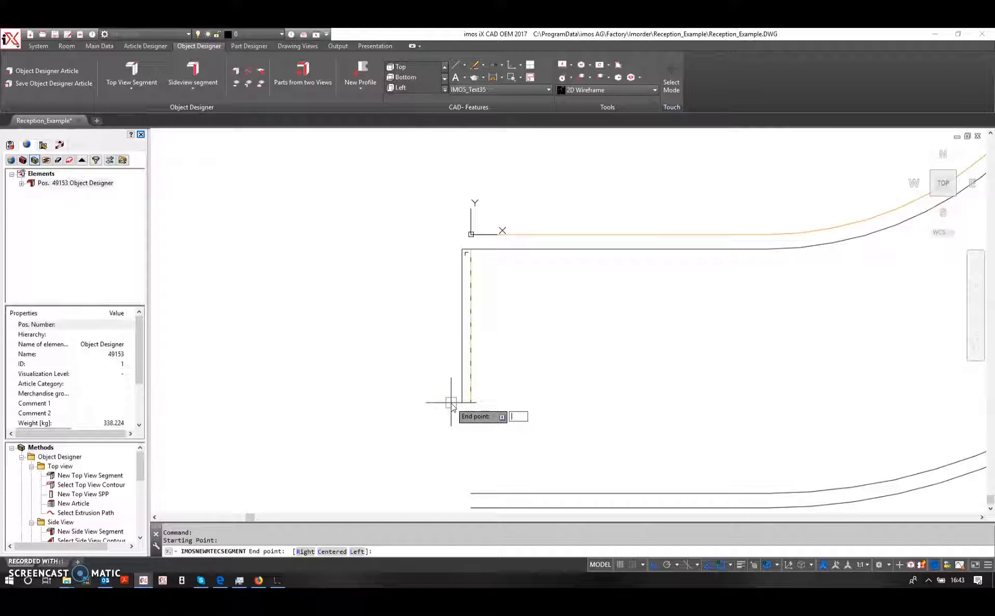
{"action": "key", "text": "Return"}
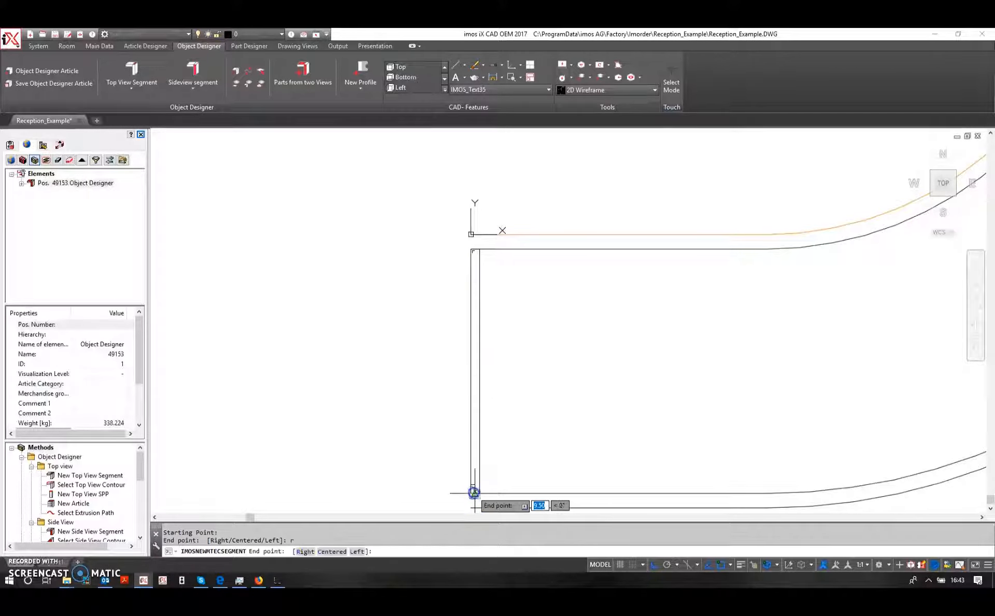
{"action": "left_click", "coordinate": [471, 493]}
Array the new top-view segment along the orange extrusion path as a path array.
{"action": "scroll", "coordinate": [416, 413], "scroll_direction": "down", "scroll_amount": 2}
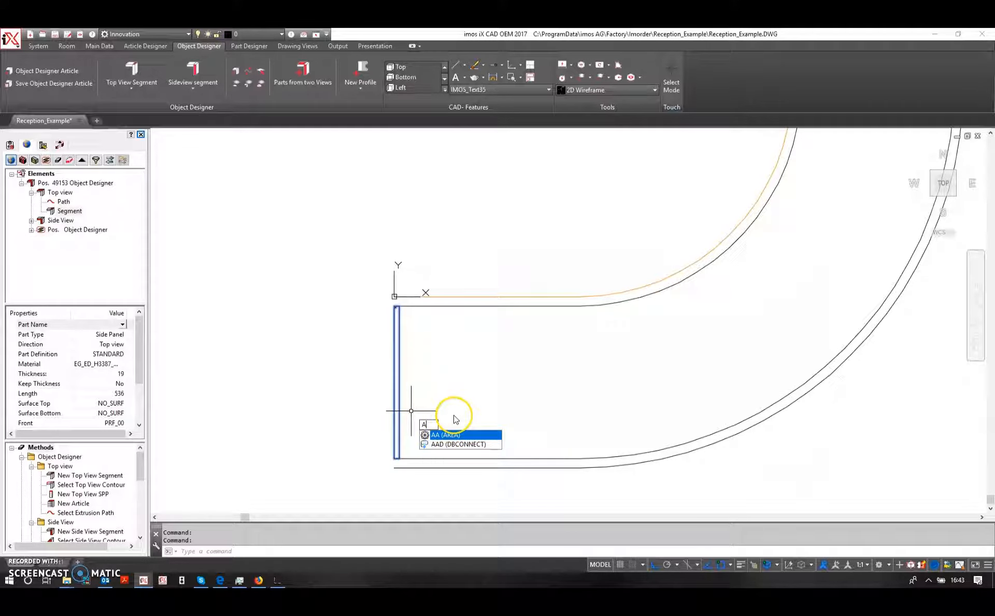
{"action": "type", "text": "R"}
{"action": "key", "text": "Return"}
{"action": "left_click", "coordinate": [400, 391]}
{"action": "key", "text": "Return"}
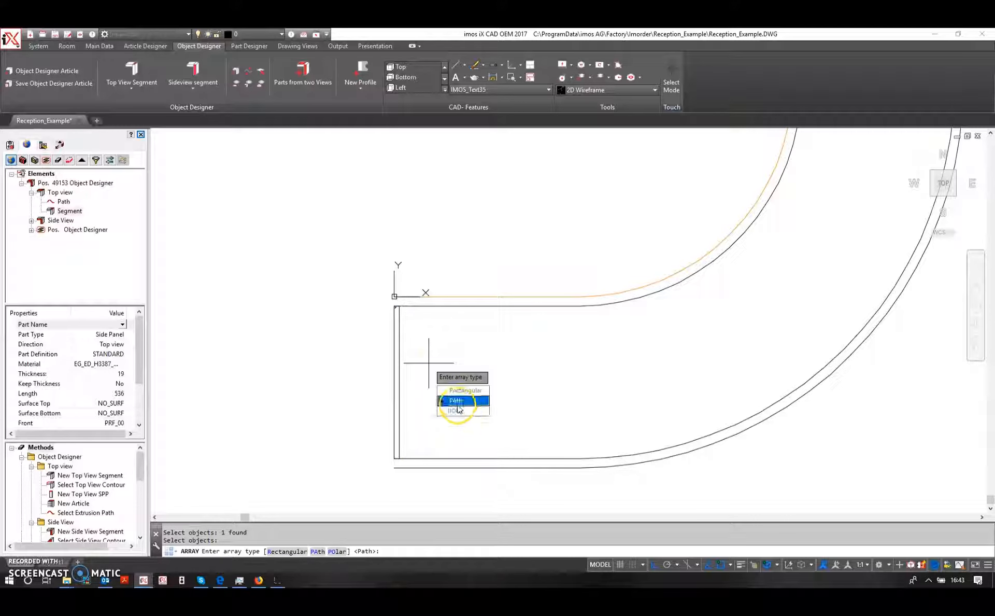
{"action": "left_click", "coordinate": [457, 403]}
{"action": "left_click", "coordinate": [422, 296]}
Widen the path array's item spacing to about 0.7 of a segment's length and accept the array.
{"action": "scroll", "coordinate": [545, 336], "scroll_direction": "down", "scroll_amount": 3}
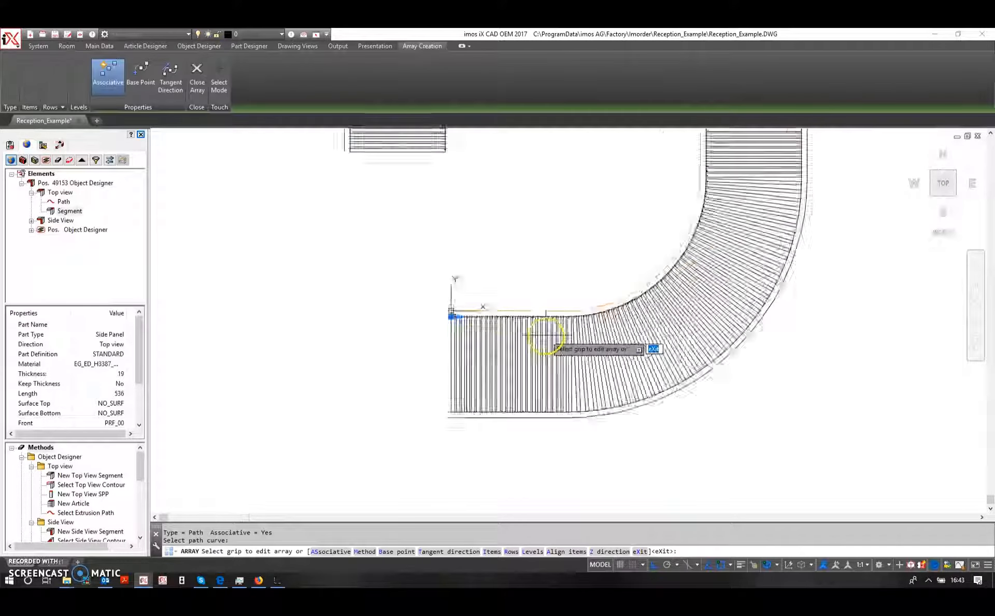
{"action": "scroll", "coordinate": [546, 336], "scroll_direction": "down", "scroll_amount": 4}
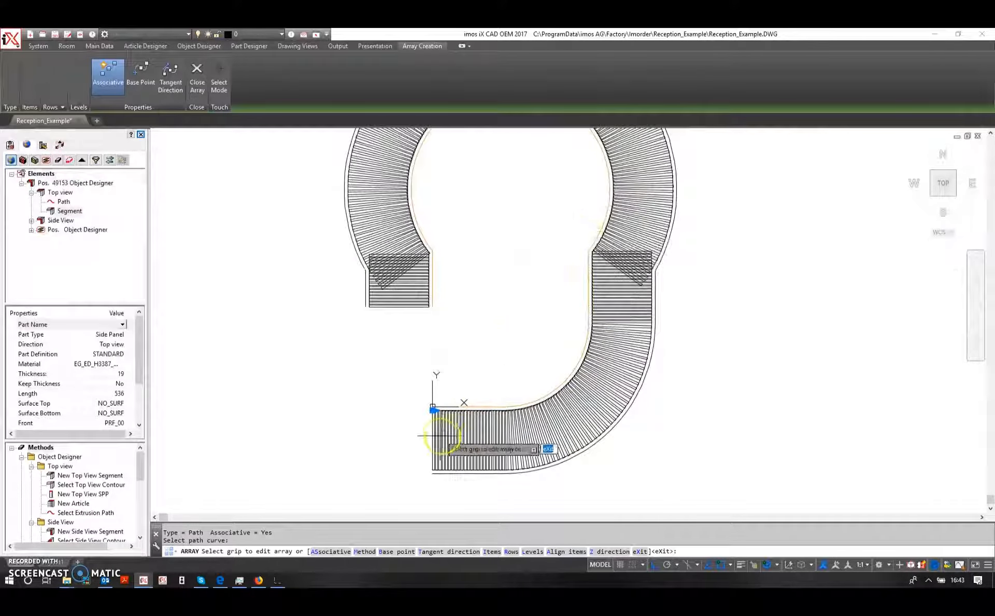
{"action": "scroll", "coordinate": [440, 435], "scroll_direction": "up", "scroll_amount": 4}
{"action": "left_click", "coordinate": [437, 369]}
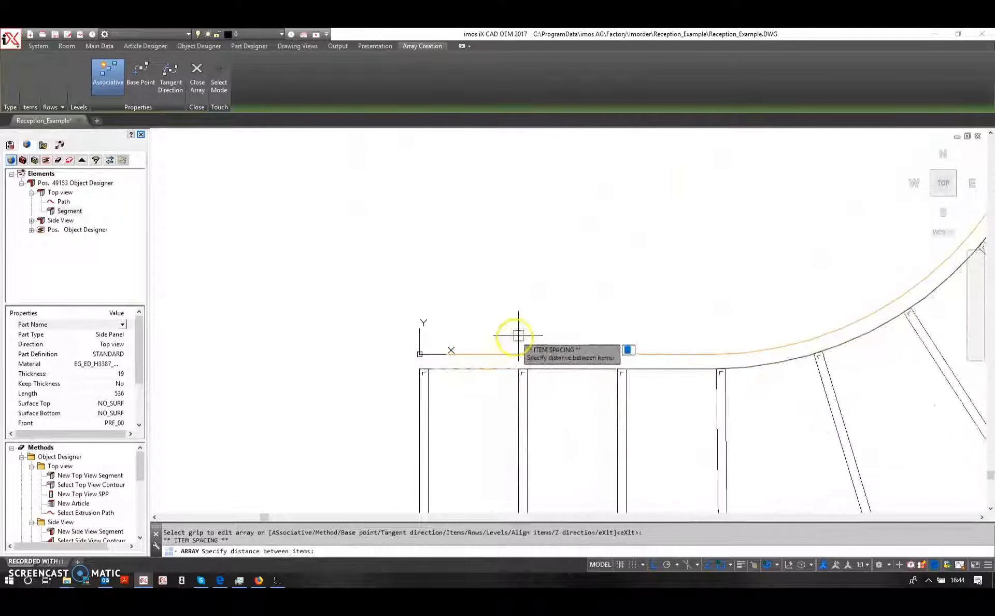
{"action": "scroll", "coordinate": [518, 335], "scroll_direction": "down", "scroll_amount": 5}
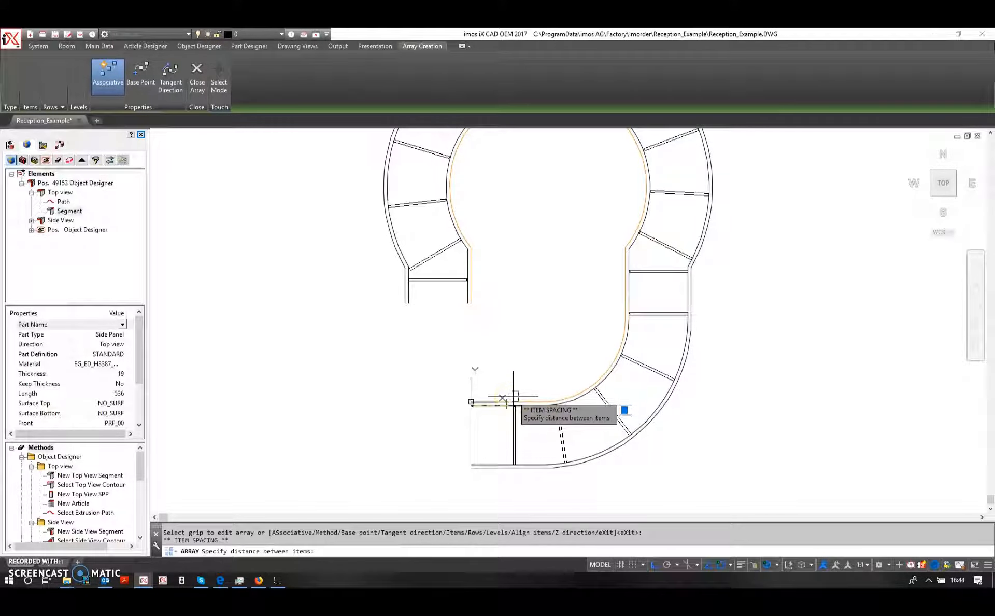
{"action": "left_click", "coordinate": [513, 397]}
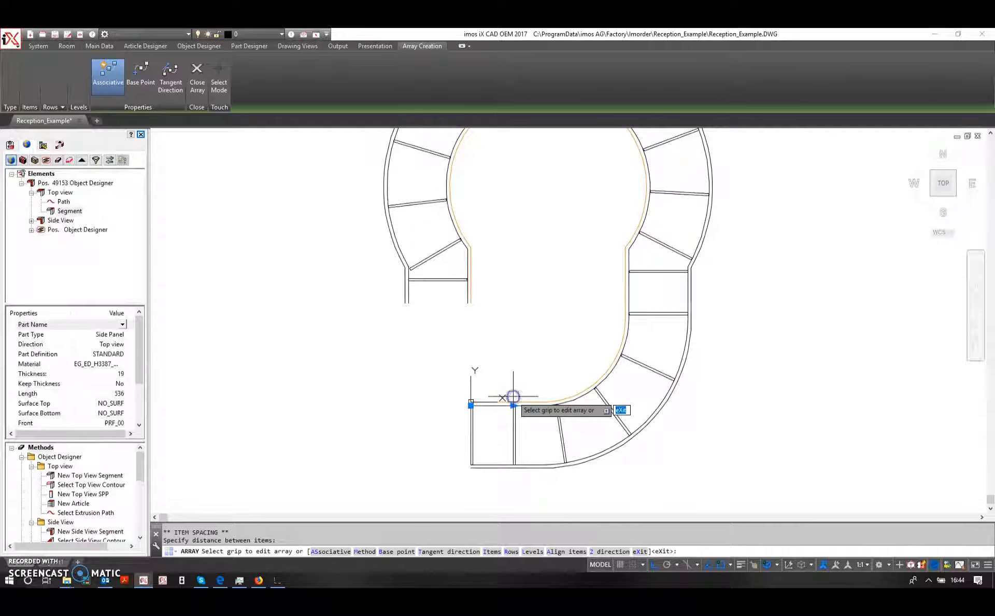
{"action": "scroll", "coordinate": [512, 395], "scroll_direction": "down", "scroll_amount": 3}
{"action": "right_click", "coordinate": [516, 361]}
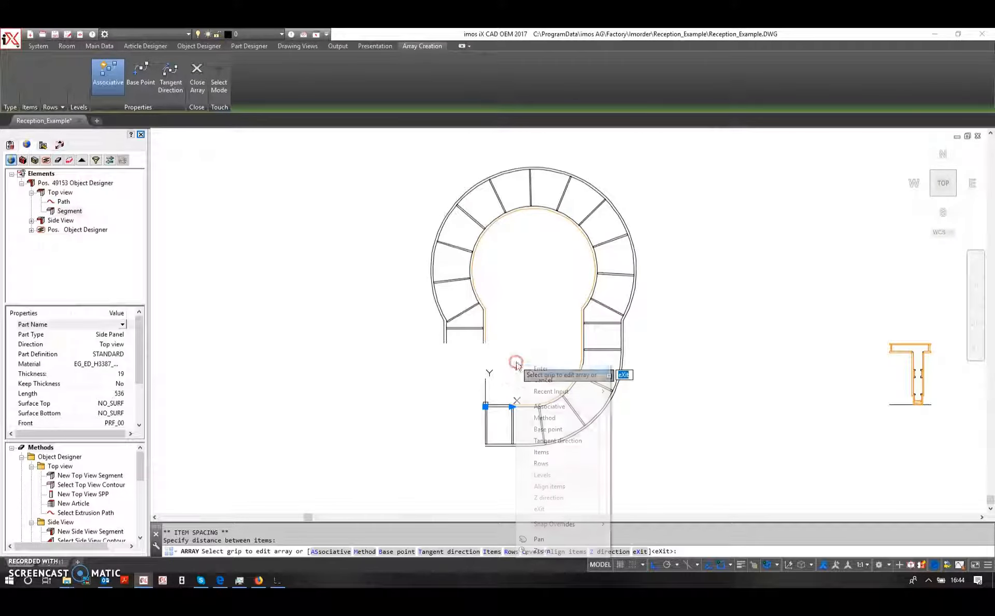
{"action": "left_click", "coordinate": [537, 369]}
Break the array into individual segments and move the slanted one near the path's far end onto the outer guide line's corner.
{"action": "left_click", "coordinate": [513, 413]}
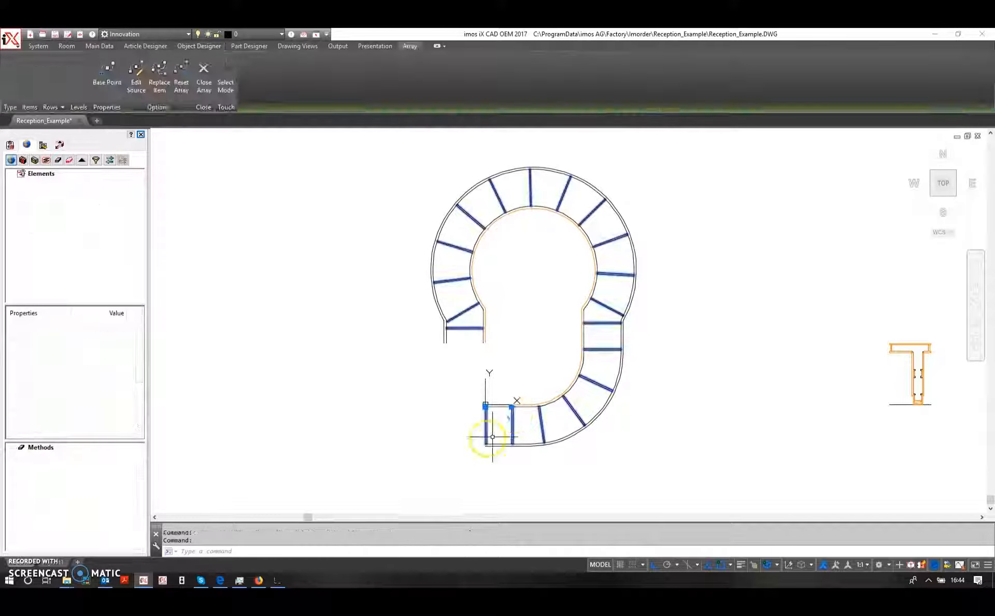
{"action": "key", "text": "Escape"}
{"action": "scroll", "coordinate": [462, 321], "scroll_direction": "up", "scroll_amount": 6}
{"action": "left_click", "coordinate": [474, 288]}
{"action": "left_click", "coordinate": [551, 228]}
{"action": "type", "text": "m"}
{"action": "key", "text": "Return"}
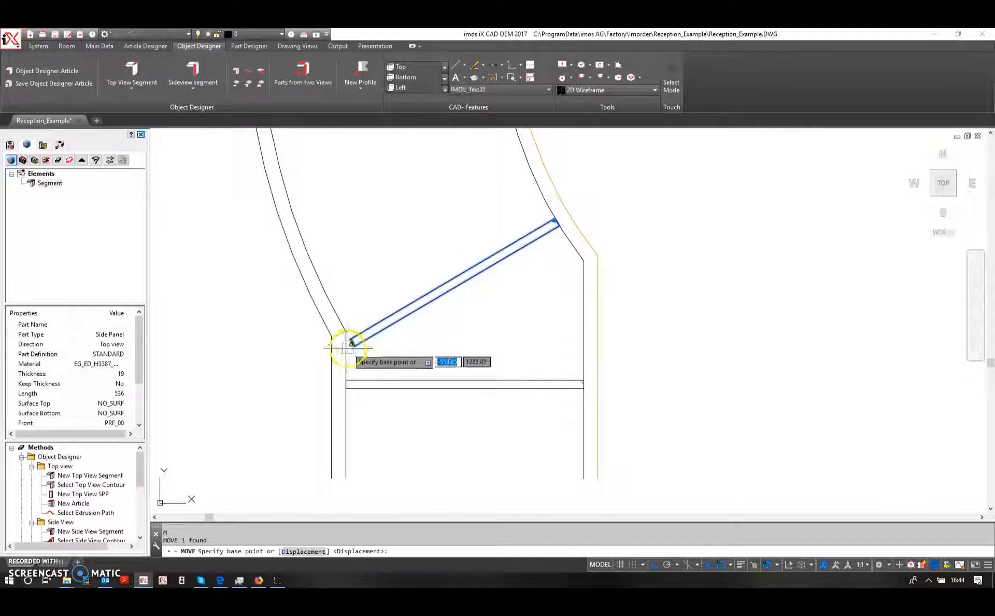
{"action": "left_click", "coordinate": [353, 343]}
{"action": "left_click", "coordinate": [345, 330]}
Try to run Parts from Two Views on the current segment selection.
{"action": "scroll", "coordinate": [446, 308], "scroll_direction": "down", "scroll_amount": 5}
{"action": "middle_click_drag", "start_coordinate": [437, 313], "coordinate": [362, 345]}
{"action": "scroll", "coordinate": [362, 345], "scroll_direction": "down", "scroll_amount": 4}
{"action": "middle_click_drag", "start_coordinate": [484, 329], "coordinate": [571, 298]}
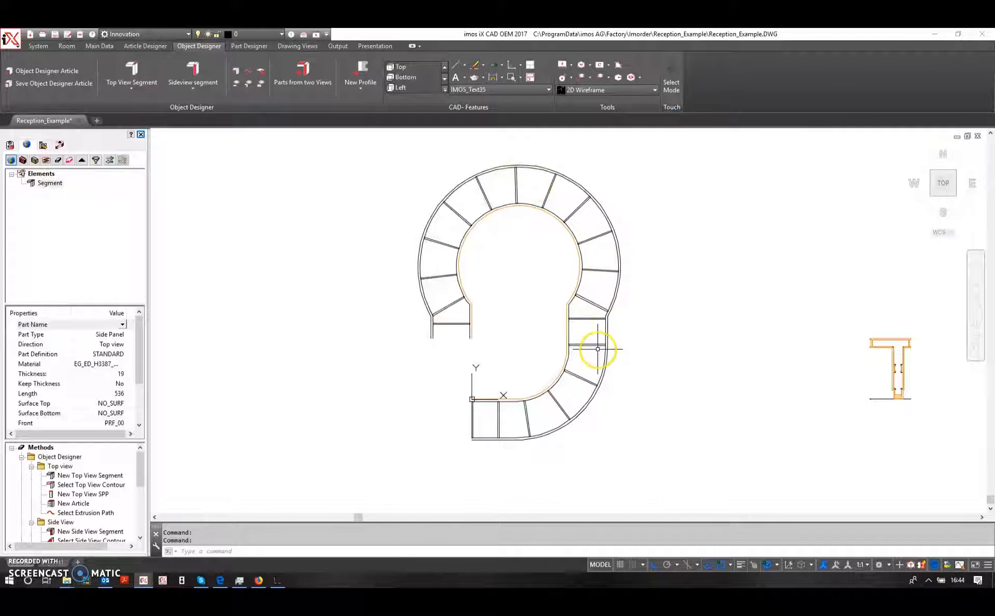
{"action": "left_click", "coordinate": [297, 73]}
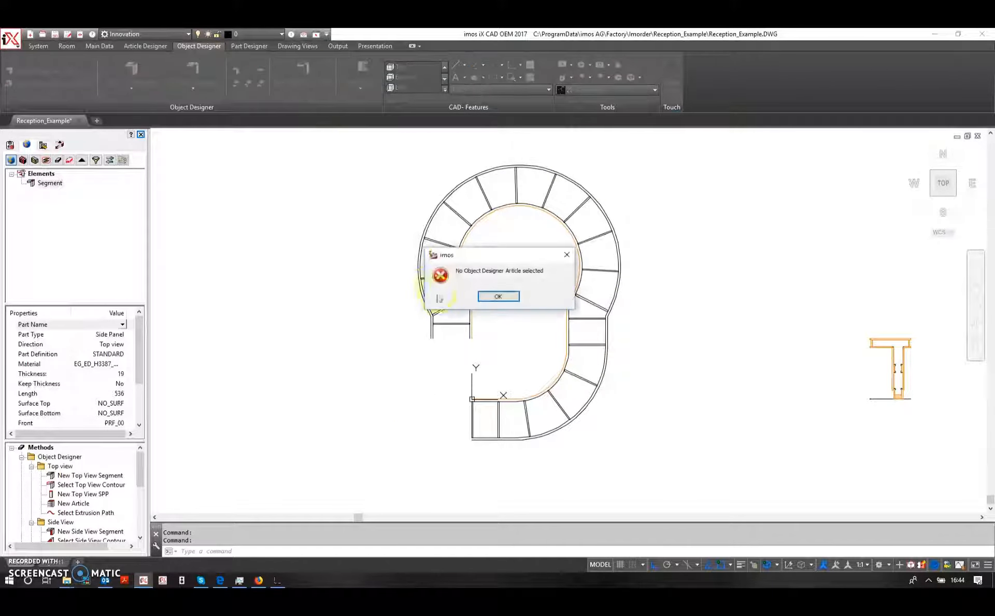
{"action": "left_click", "coordinate": [499, 296]}
Run Parts from Two Views for the Object Designer article and pick all radial top-view segments, excluding the guide lines.
{"action": "left_click", "coordinate": [58, 183]}
{"action": "left_click", "coordinate": [341, 159]}
{"action": "left_click", "coordinate": [321, 77]}
{"action": "left_click", "coordinate": [456, 331]}
{"action": "left_click", "coordinate": [439, 240]}
{"action": "left_click", "coordinate": [549, 199]}
{"action": "left_click", "coordinate": [481, 194]}
{"action": "left_click", "coordinate": [468, 215]}
{"action": "left_click", "coordinate": [464, 207]}
{"action": "left_click", "coordinate": [595, 363]}
{"action": "left_click", "coordinate": [589, 227]}
{"action": "left_click", "coordinate": [588, 225]}
{"action": "left_click", "coordinate": [579, 206]}
{"action": "left_click", "coordinate": [574, 392]}
{"action": "left_click", "coordinate": [565, 356]}
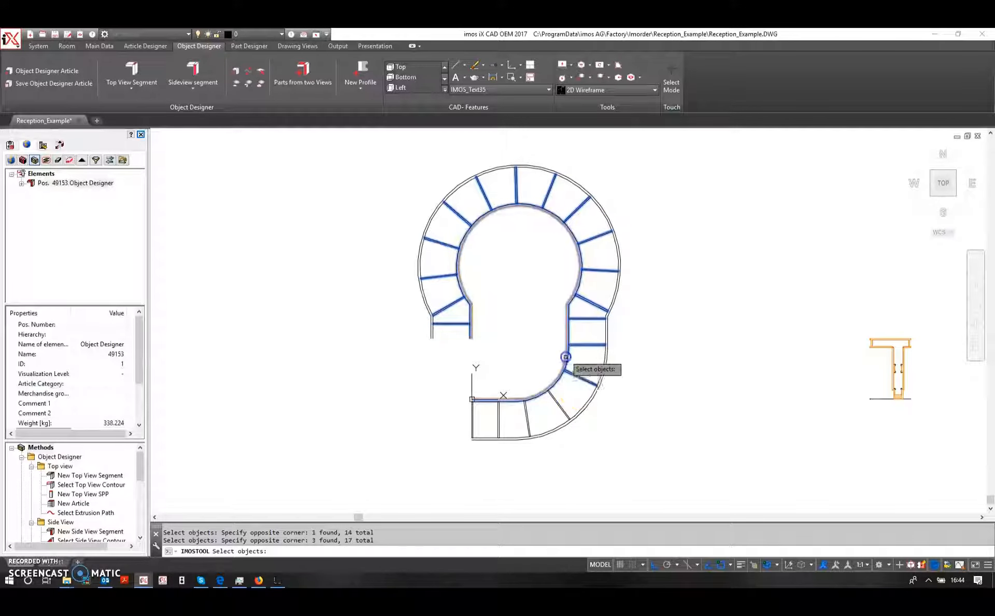
{"action": "left_click", "coordinate": [576, 360], "text": "shift"}
{"action": "left_click", "coordinate": [563, 356], "text": "shift"}
{"action": "left_click", "coordinate": [575, 406]}
{"action": "left_click", "coordinate": [525, 410]}
{"action": "left_click", "coordinate": [542, 423]}
{"action": "left_click", "coordinate": [462, 411]}
Pick the inner contour of the T-shaped side-view profile as well and generate the side panels.
{"action": "scroll", "coordinate": [889, 398], "scroll_direction": "up", "scroll_amount": 8}
{"action": "left_click", "coordinate": [893, 396]}
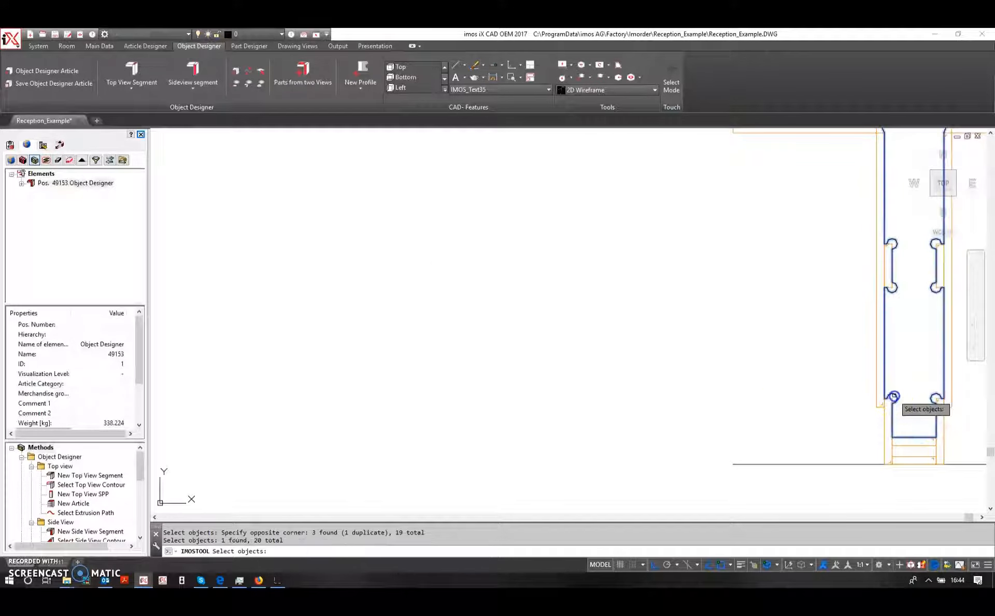
{"action": "scroll", "coordinate": [894, 396], "scroll_direction": "down", "scroll_amount": 8}
{"action": "key", "text": "Return"}
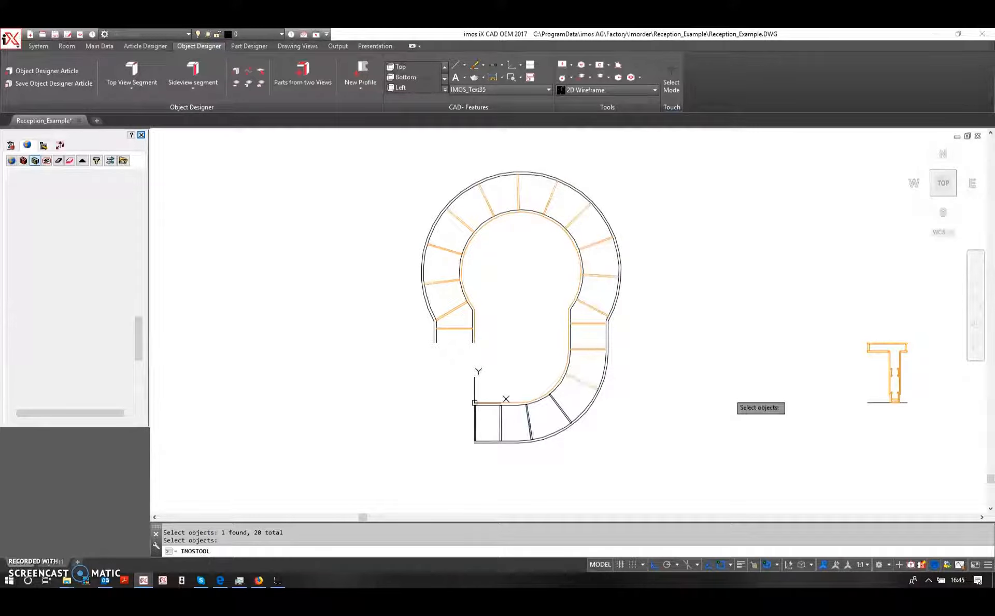
{"action": "key", "text": "Return"}
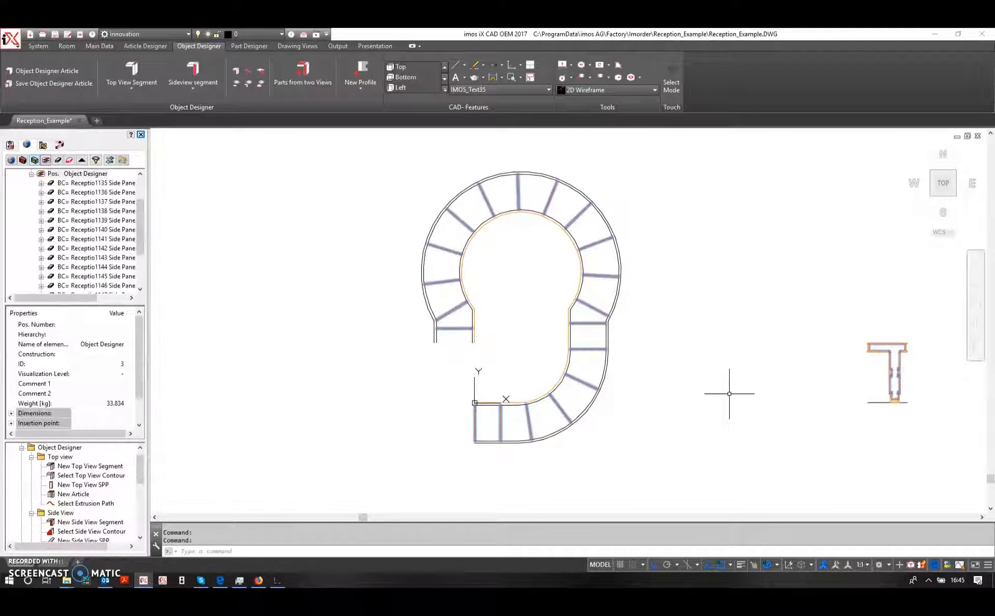
Orbit the desk into a 3D view and show the Object Designer parts.
{"action": "middle_click_drag", "start_coordinate": [412, 396], "coordinate": [524, 337], "text": "shift"}
{"action": "scroll", "coordinate": [523, 337], "scroll_direction": "up", "scroll_amount": 2}
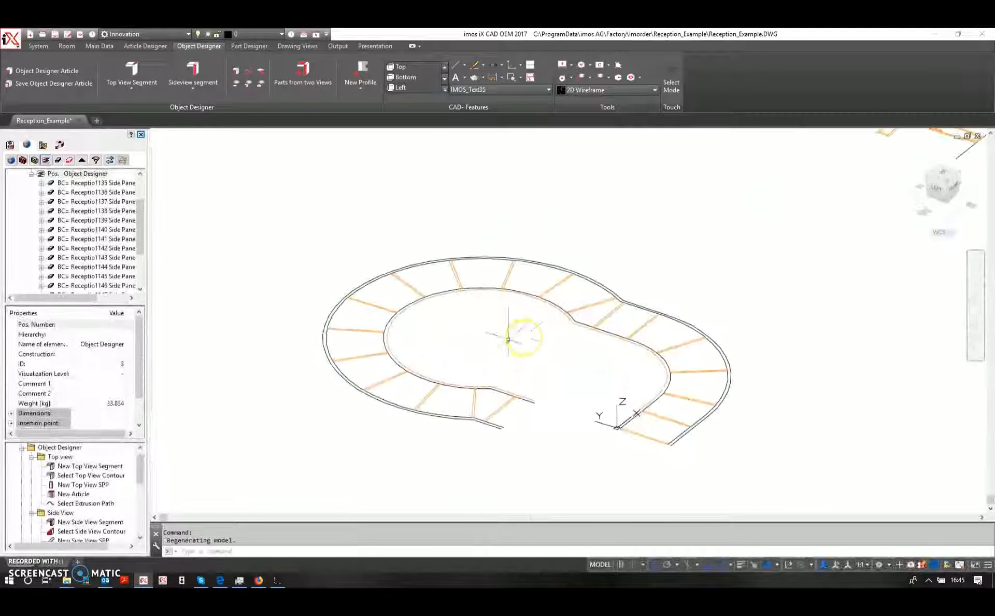
{"action": "scroll", "coordinate": [509, 432], "scroll_direction": "up", "scroll_amount": 4}
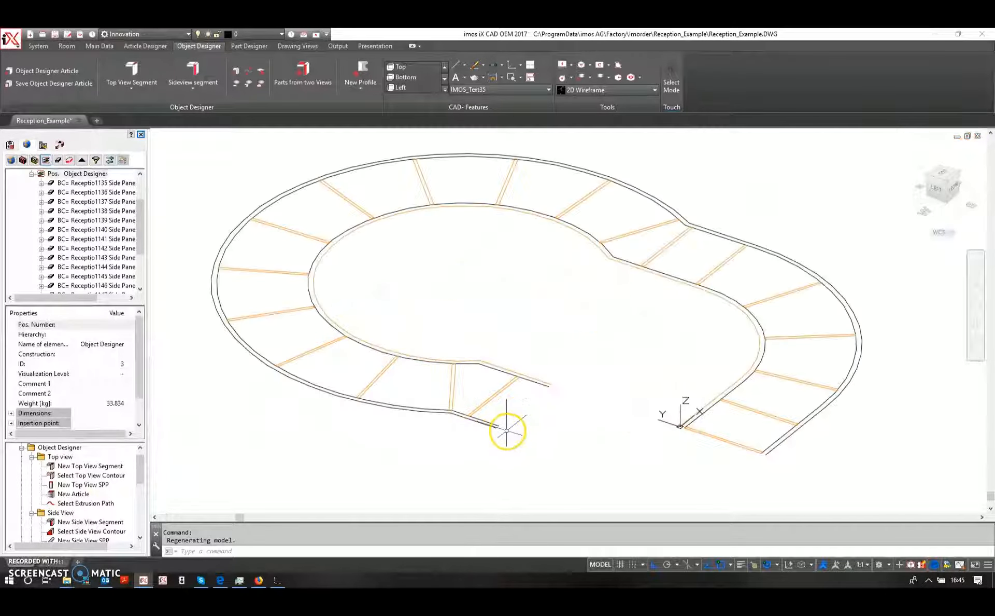
{"action": "left_click", "coordinate": [486, 416]}
{"action": "left_click", "coordinate": [494, 457]}
{"action": "scroll", "coordinate": [494, 457], "scroll_direction": "down", "scroll_amount": 3}
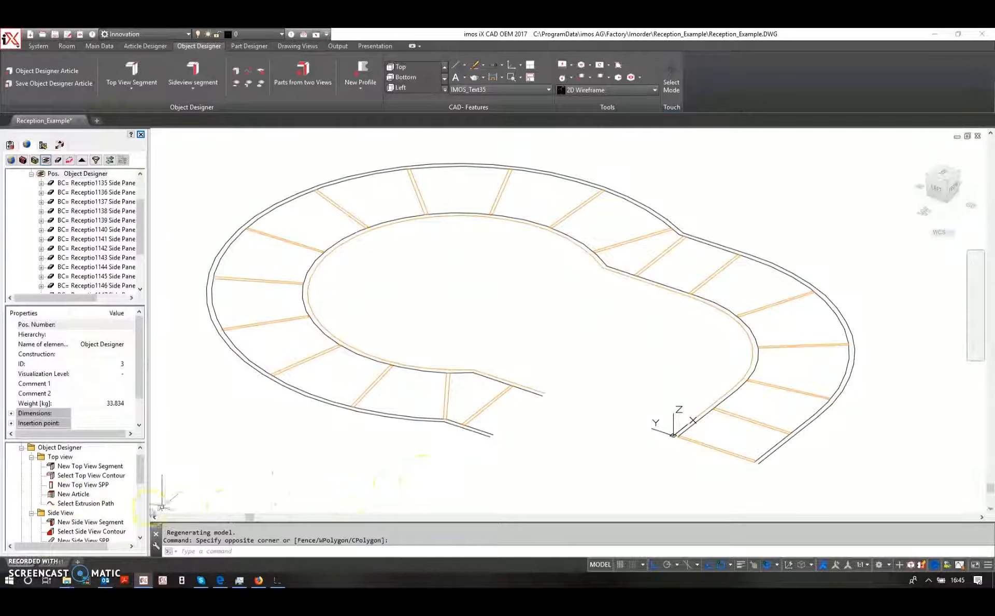
{"action": "scroll", "coordinate": [69, 500], "scroll_direction": "down", "scroll_amount": 3}
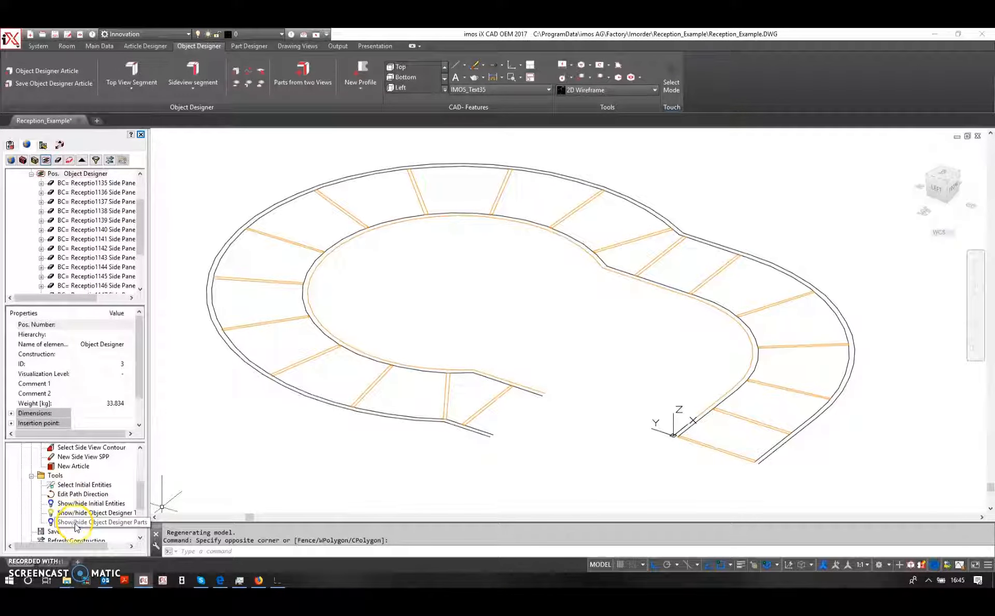
{"action": "left_click", "coordinate": [75, 523]}
Set the visual style of the 3D desk view to Realistic.
{"action": "scroll", "coordinate": [518, 419], "scroll_direction": "up", "scroll_amount": 3}
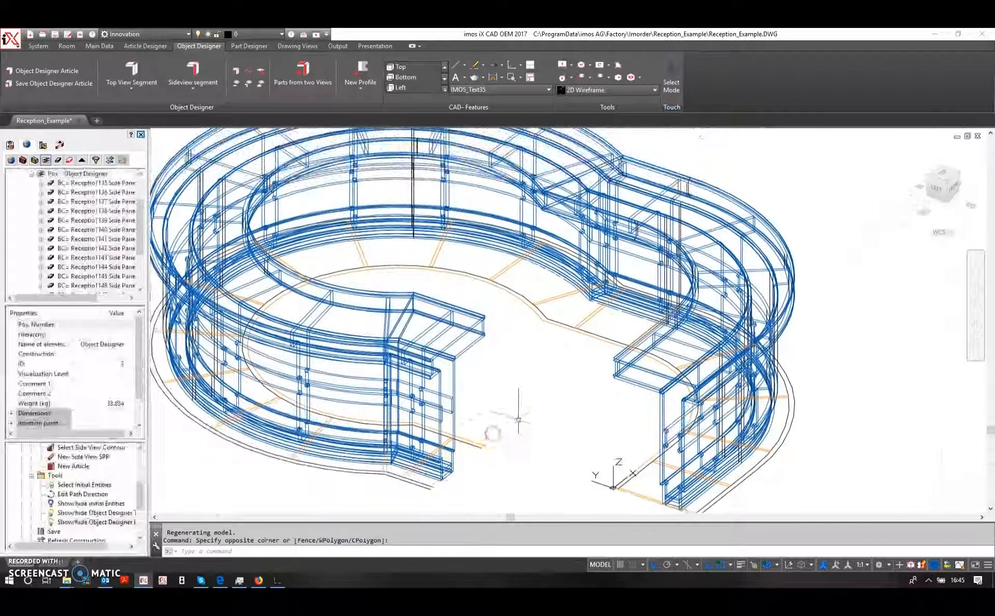
{"action": "scroll", "coordinate": [518, 419], "scroll_direction": "down", "scroll_amount": 3}
{"action": "middle_click_drag", "start_coordinate": [549, 422], "coordinate": [604, 416]}
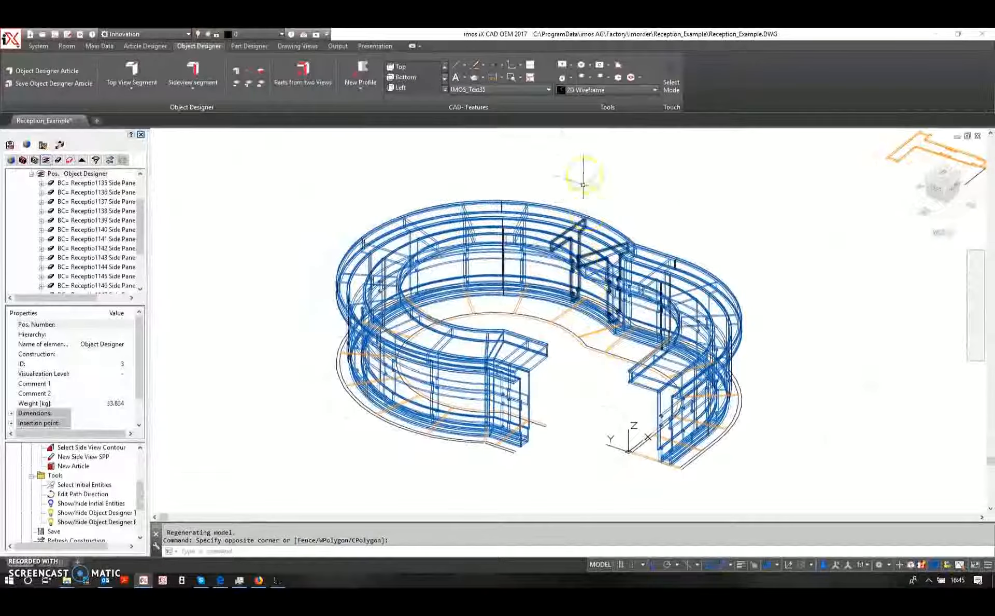
{"action": "left_click", "coordinate": [599, 91]}
{"action": "left_click", "coordinate": [650, 193]}
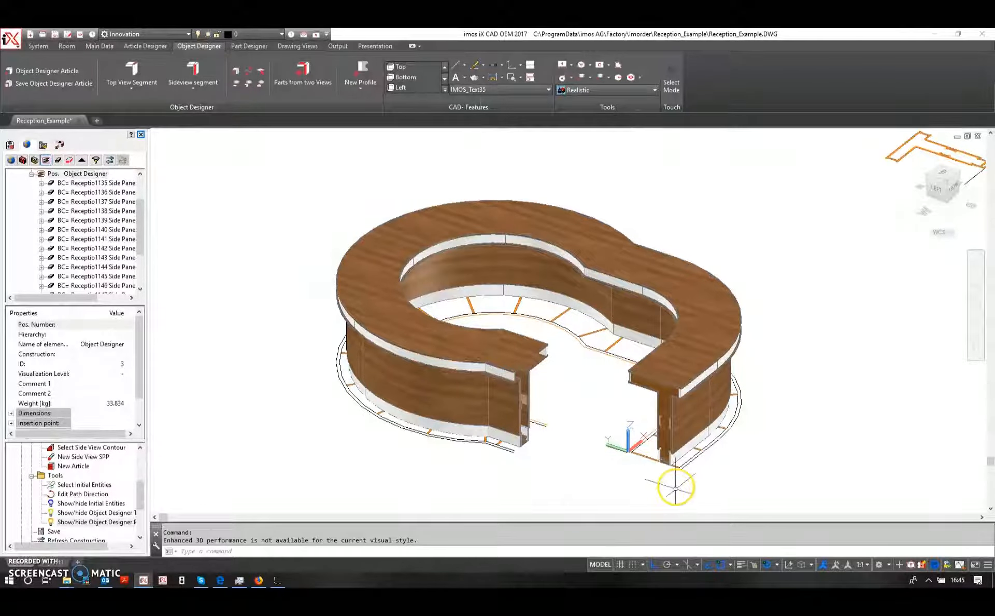
Examine the T-shaped side panel and its notches at the desk's open end.
{"action": "scroll", "coordinate": [675, 489], "scroll_direction": "up", "scroll_amount": 6}
{"action": "middle_click_drag", "start_coordinate": [473, 317], "coordinate": [473, 404]}
{"action": "scroll", "coordinate": [472, 402], "scroll_direction": "down", "scroll_amount": 3}
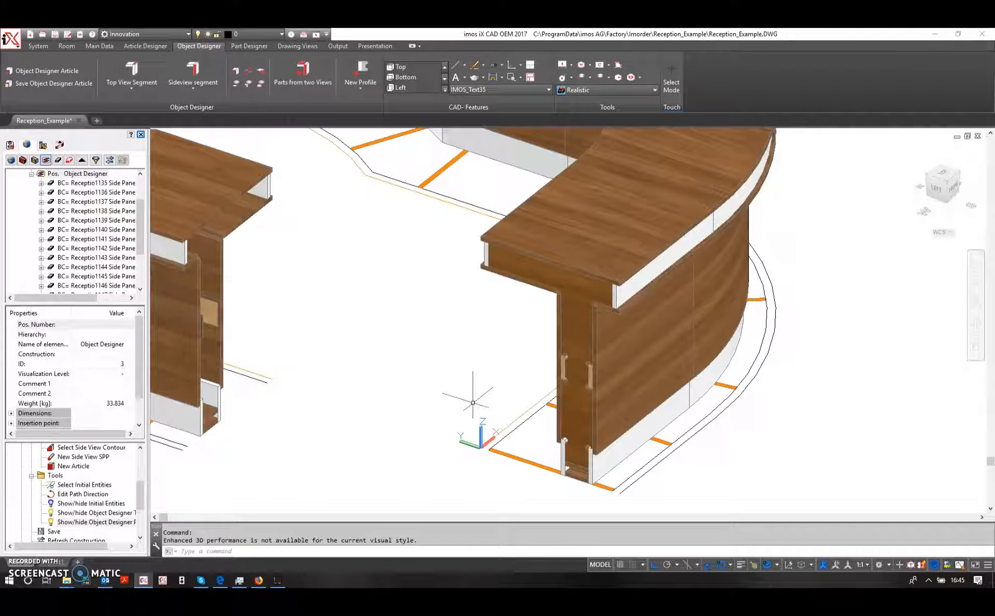
{"action": "scroll", "coordinate": [472, 402], "scroll_direction": "up", "scroll_amount": 3}
{"action": "scroll", "coordinate": [602, 353], "scroll_direction": "up", "scroll_amount": 6}
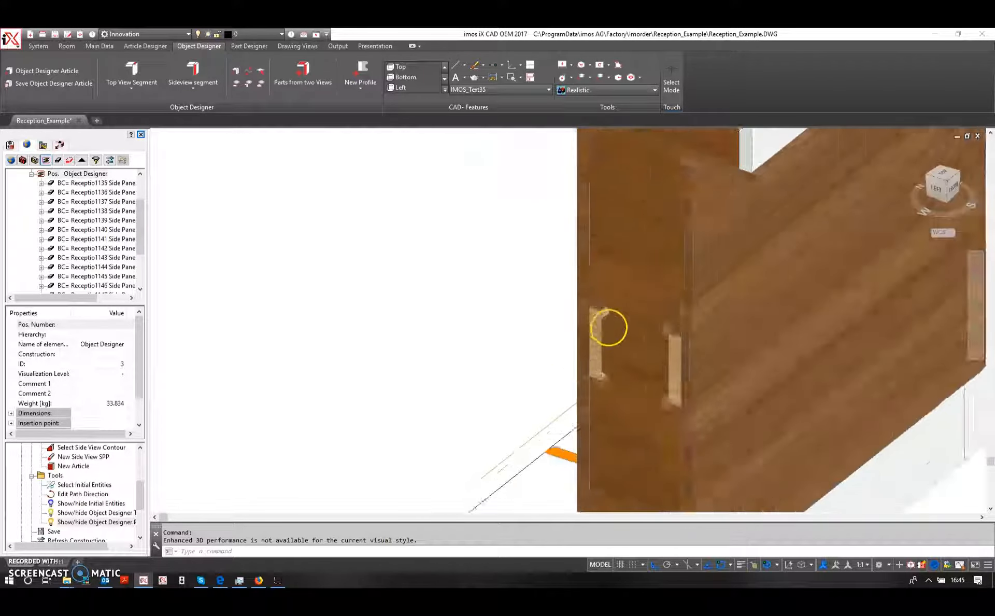
{"action": "scroll", "coordinate": [609, 265], "scroll_direction": "down", "scroll_amount": 5}
{"action": "scroll", "coordinate": [476, 284], "scroll_direction": "down", "scroll_amount": 3}
{"action": "middle_click_drag", "start_coordinate": [476, 284], "coordinate": [673, 438]}
{"action": "scroll", "coordinate": [673, 437], "scroll_direction": "down", "scroll_amount": 4}
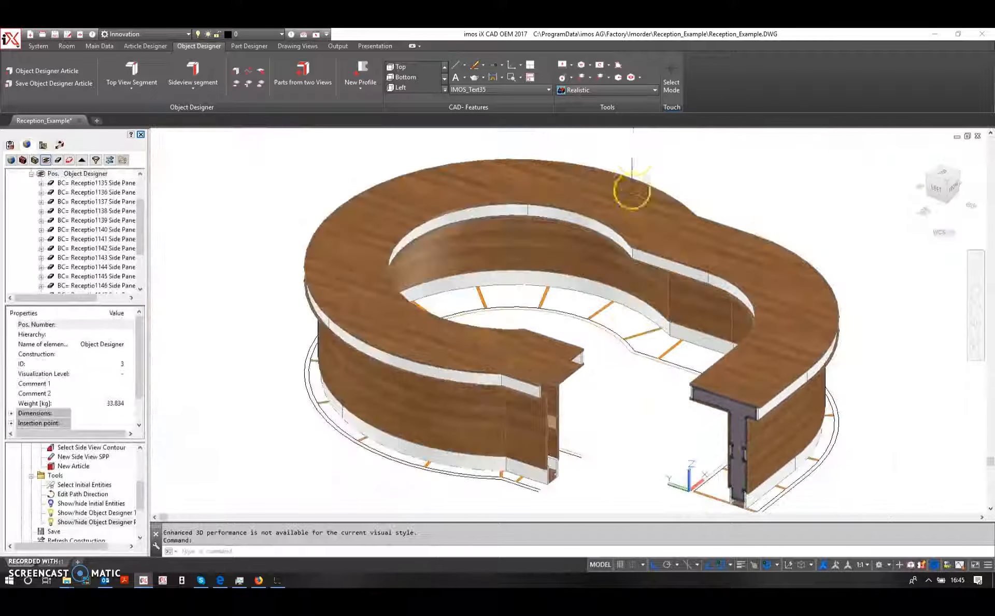
Switch the visual style back to 2D Wireframe and restore the north-up top view.
{"action": "left_click", "coordinate": [598, 90]}
{"action": "scroll", "coordinate": [570, 119], "scroll_direction": "up", "scroll_amount": 2}
{"action": "left_click", "coordinate": [515, 102]}
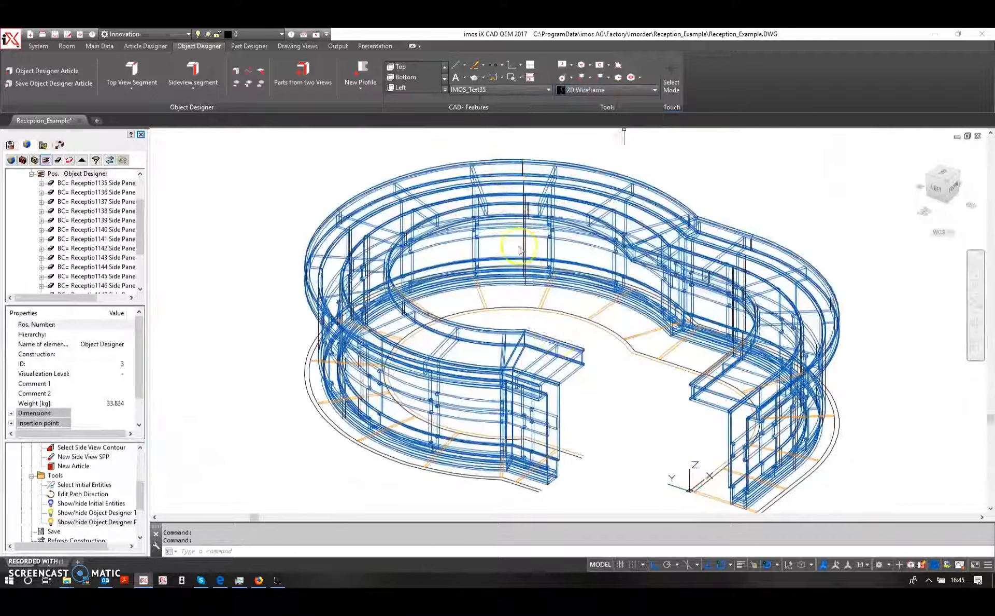
{"action": "middle_click_drag", "start_coordinate": [630, 408], "coordinate": [609, 406]}
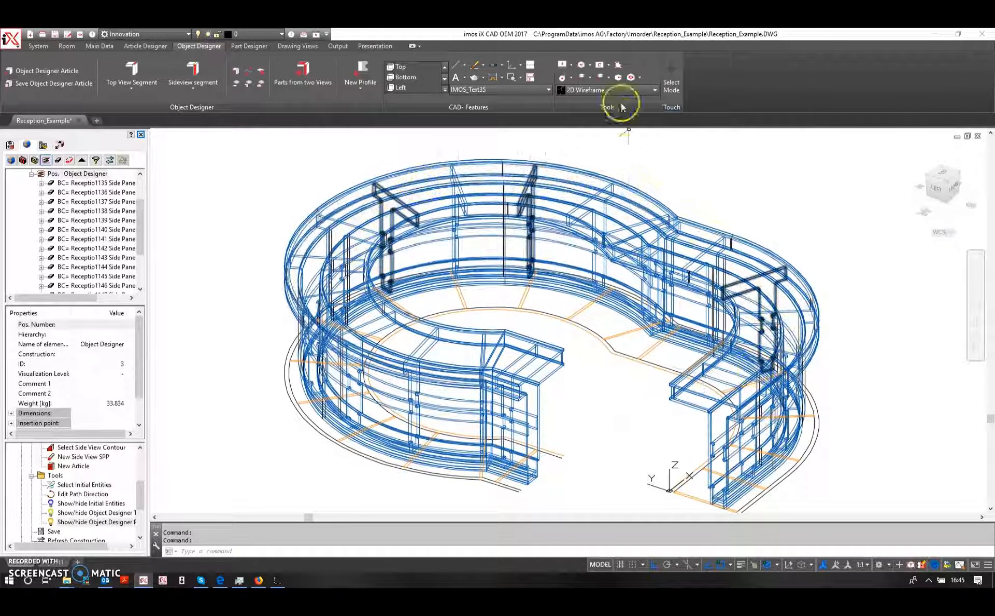
{"action": "left_click", "coordinate": [942, 173]}
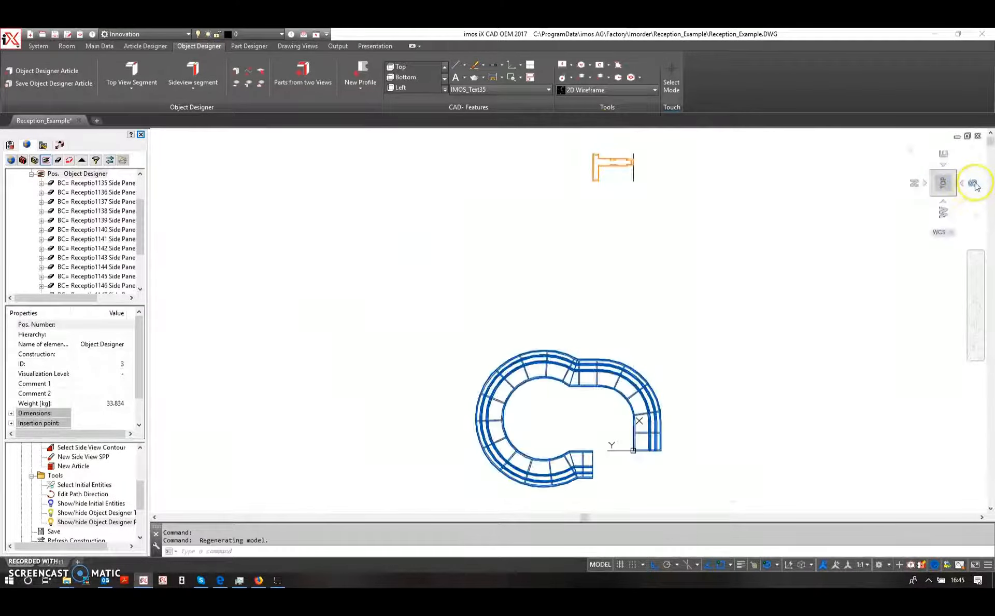
{"action": "left_click", "coordinate": [982, 160]}
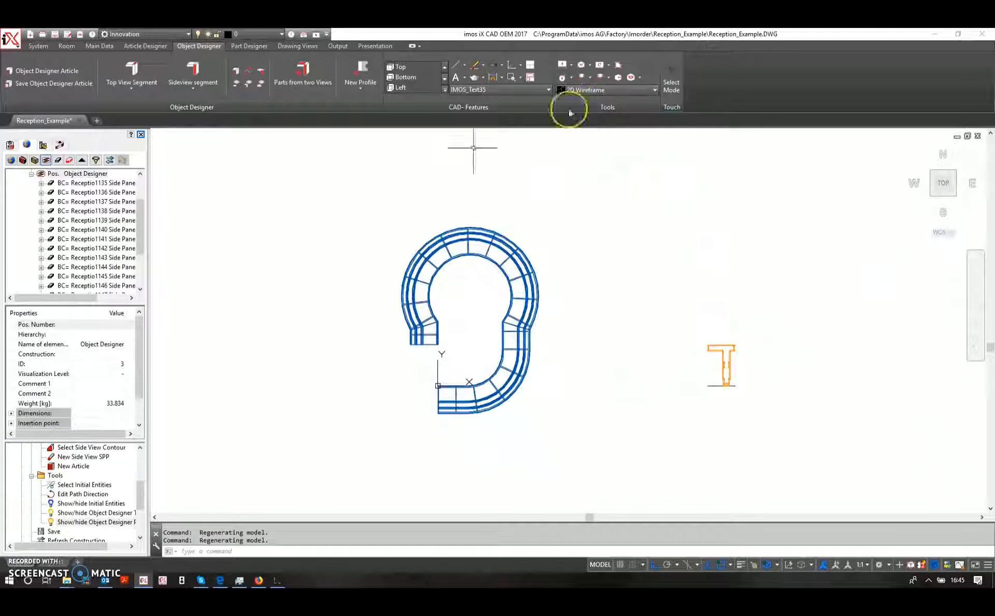
Hide the Object Designer parts and set all the radial support segments in the top view to part type Panel and material iX_MDF18_Raw.
{"action": "scroll", "coordinate": [67, 501], "scroll_direction": "down", "scroll_amount": 1}
{"action": "left_click", "coordinate": [81, 493]}
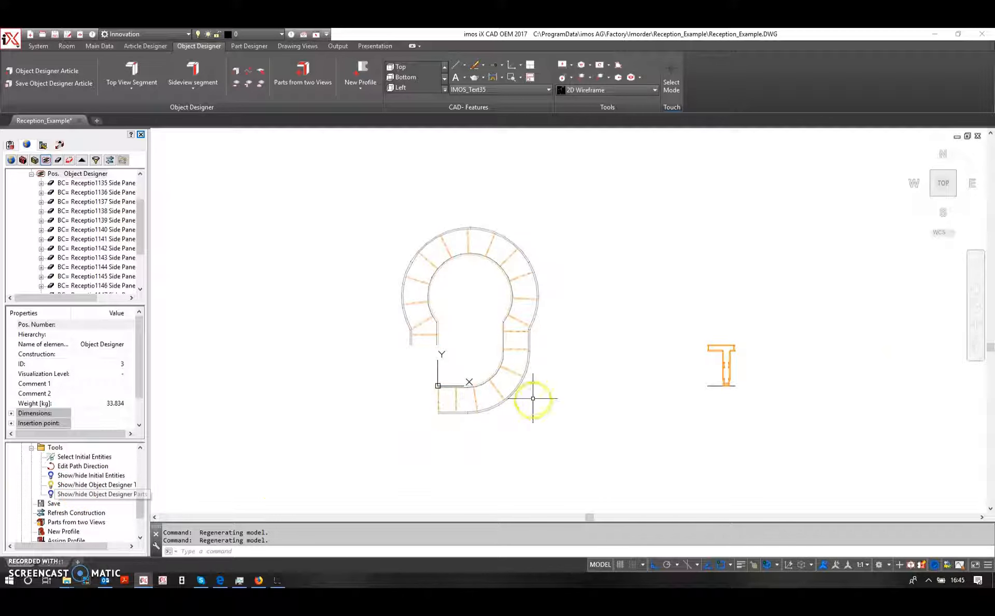
{"action": "scroll", "coordinate": [518, 399], "scroll_direction": "up", "scroll_amount": 3}
{"action": "left_click", "coordinate": [454, 410]}
{"action": "left_click", "coordinate": [325, 402]}
{"action": "left_click", "coordinate": [505, 384]}
{"action": "left_click", "coordinate": [533, 350]}
{"action": "left_click", "coordinate": [554, 269]}
{"action": "left_click", "coordinate": [549, 186]}
{"action": "middle_click_drag", "start_coordinate": [558, 185], "coordinate": [579, 337]}
{"action": "left_click", "coordinate": [593, 315]}
{"action": "left_click", "coordinate": [578, 229]}
{"action": "left_click", "coordinate": [562, 199]}
{"action": "left_click", "coordinate": [549, 185]}
{"action": "left_click", "coordinate": [524, 168]}
{"action": "left_click", "coordinate": [381, 154]}
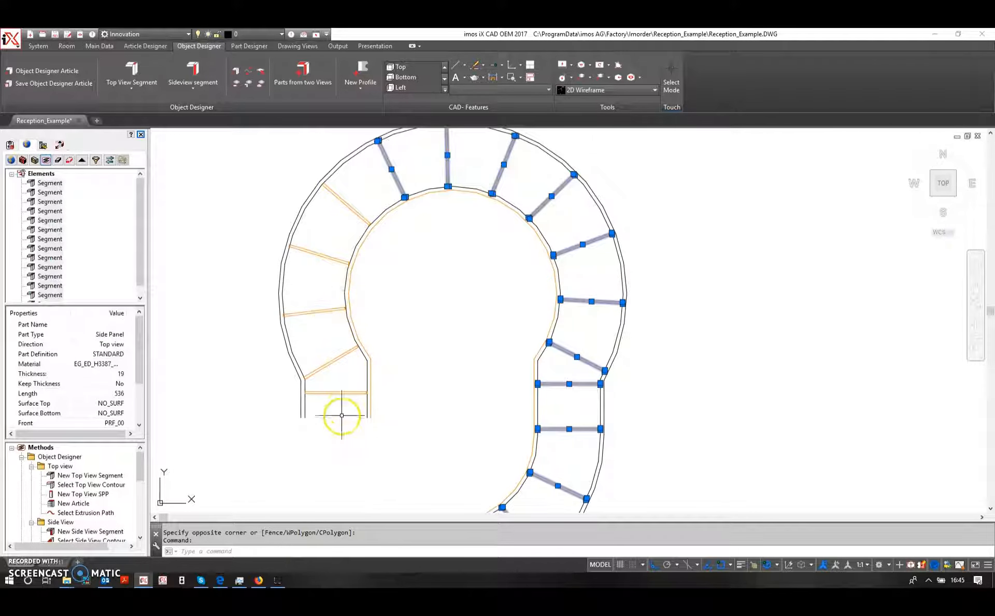
{"action": "left_click", "coordinate": [342, 415]}
{"action": "left_click", "coordinate": [321, 345]}
{"action": "left_click", "coordinate": [325, 331]}
{"action": "left_click", "coordinate": [307, 241]}
{"action": "left_click", "coordinate": [333, 201]}
{"action": "left_click", "coordinate": [373, 190]}
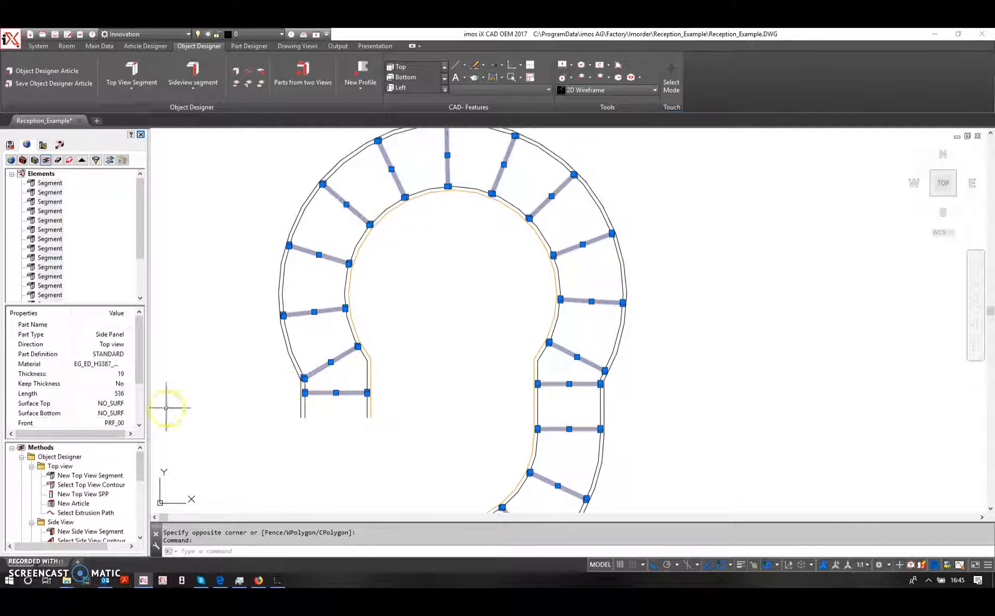
{"action": "left_click", "coordinate": [105, 335]}
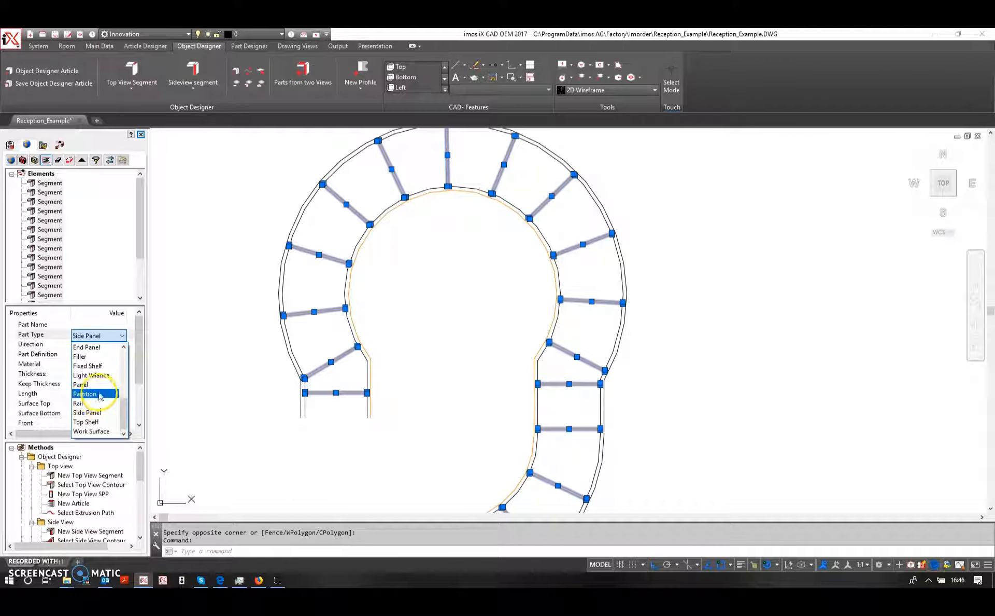
{"action": "left_click", "coordinate": [83, 384]}
{"action": "left_click", "coordinate": [100, 365]}
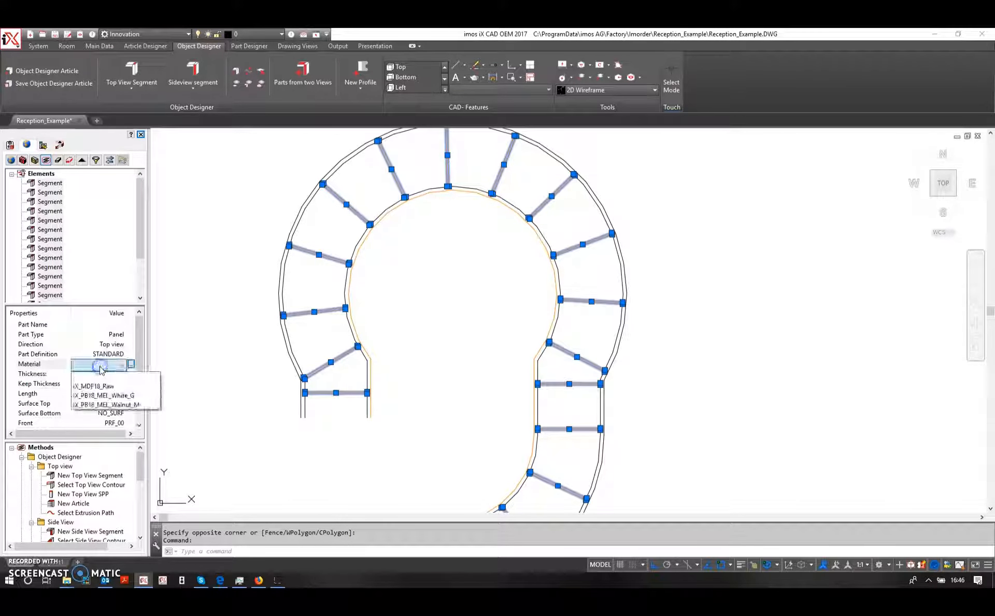
{"action": "left_click", "coordinate": [93, 386]}
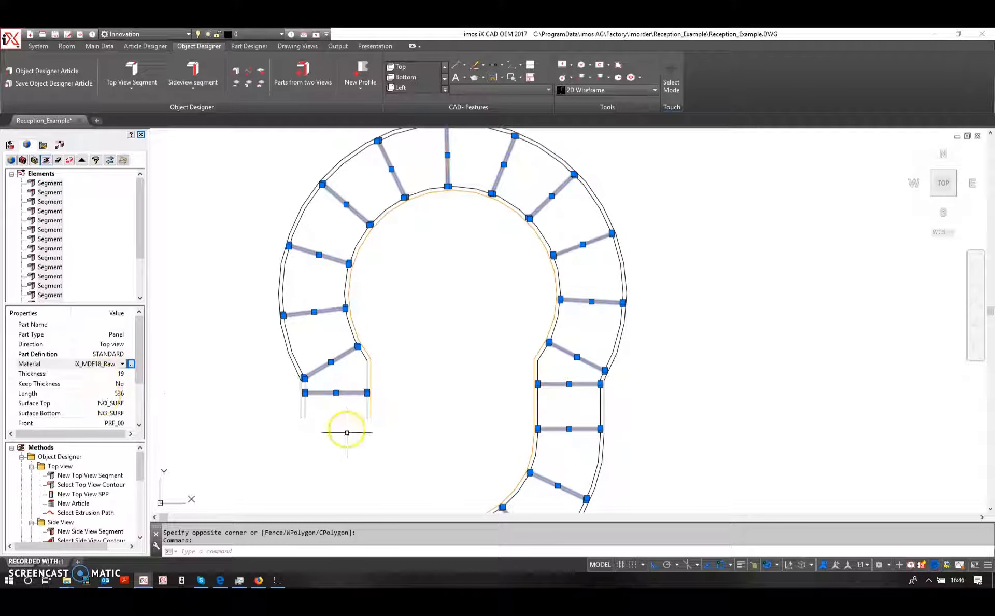
{"action": "scroll", "coordinate": [344, 409], "scroll_direction": "up", "scroll_amount": 3}
{"action": "scroll", "coordinate": [370, 297], "scroll_direction": "up", "scroll_amount": 2}
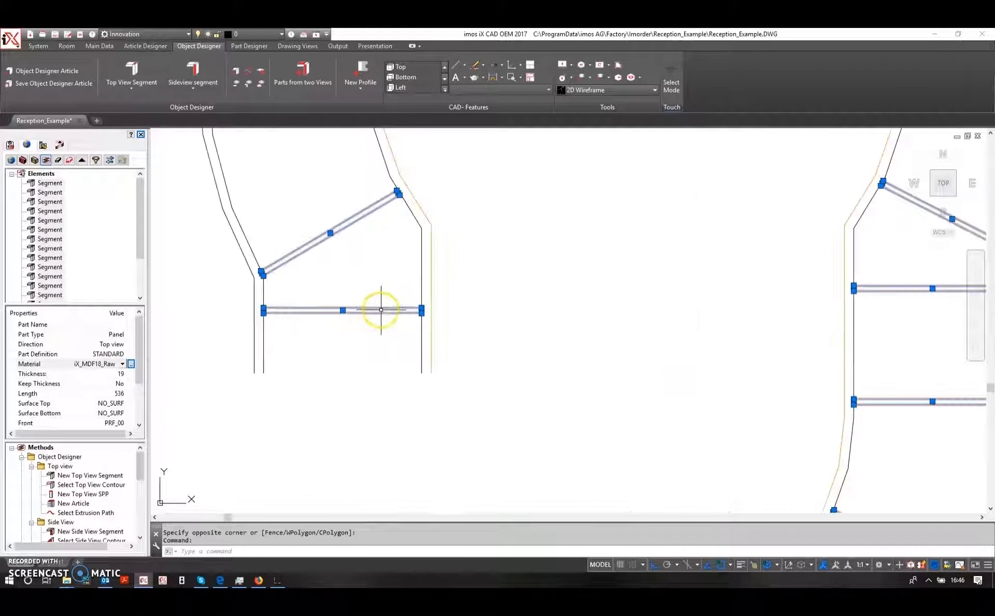
{"action": "right_click", "coordinate": [396, 299]}
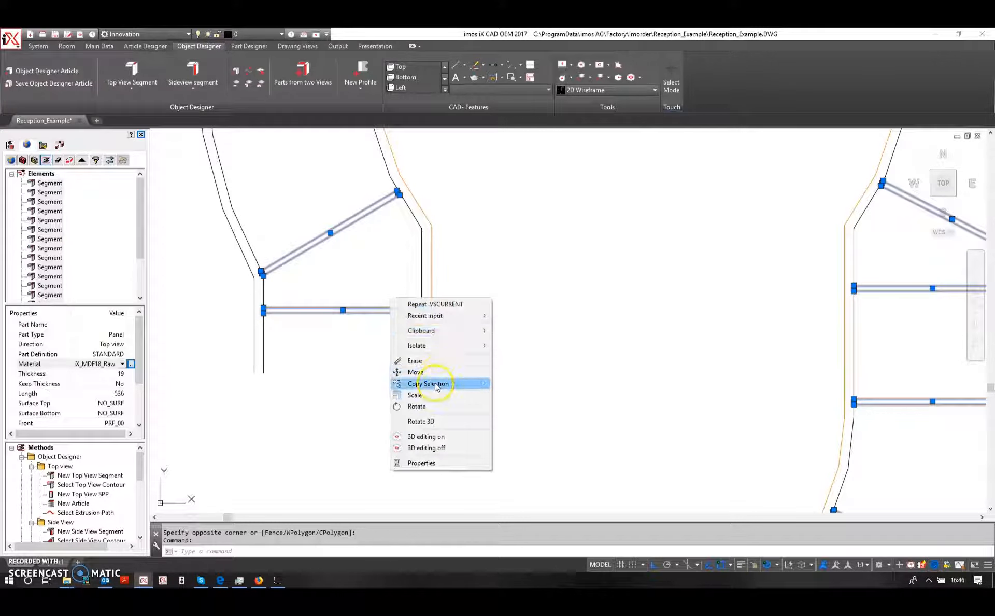
{"action": "left_click", "coordinate": [409, 372]}
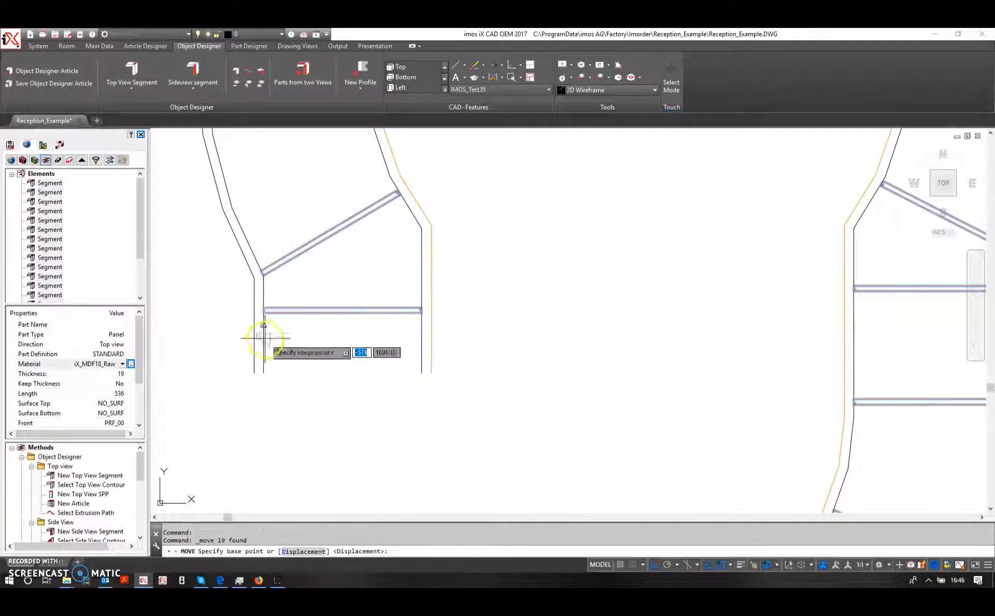
{"action": "left_click", "coordinate": [264, 310]}
{"action": "key", "text": "Escape"}
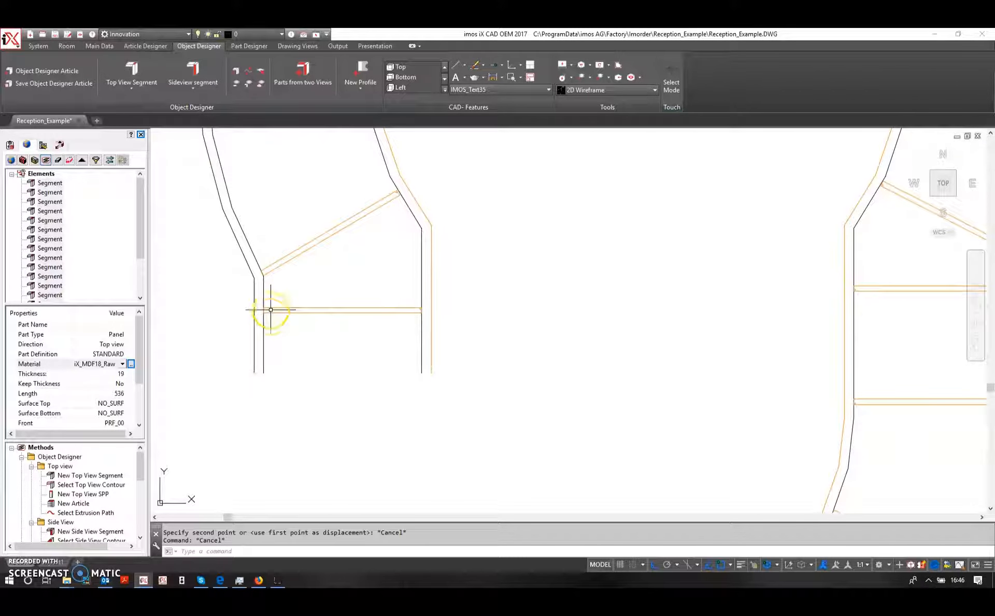
With the Object Designer article active, draw a new top view segment across the upper open end of the desk, between the two contours.
{"action": "left_click", "coordinate": [134, 72]}
{"action": "left_click", "coordinate": [498, 297]}
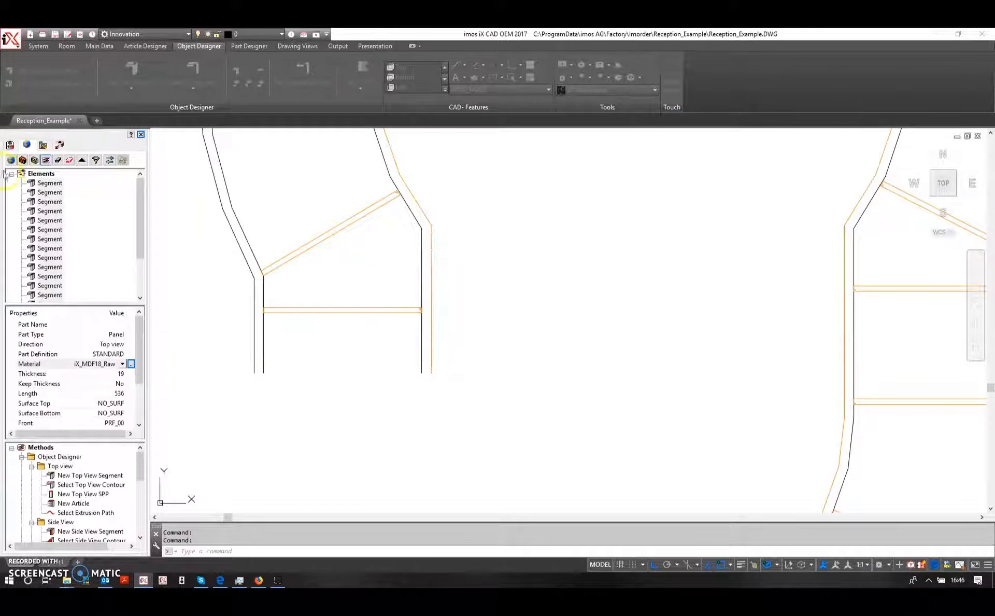
{"action": "left_click", "coordinate": [12, 160]}
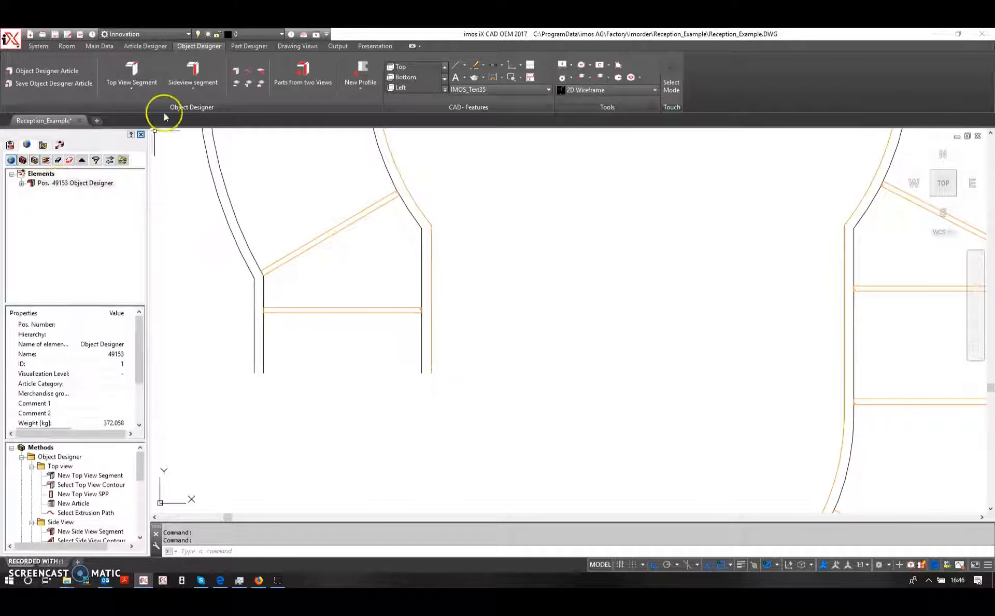
{"action": "left_click", "coordinate": [134, 72]}
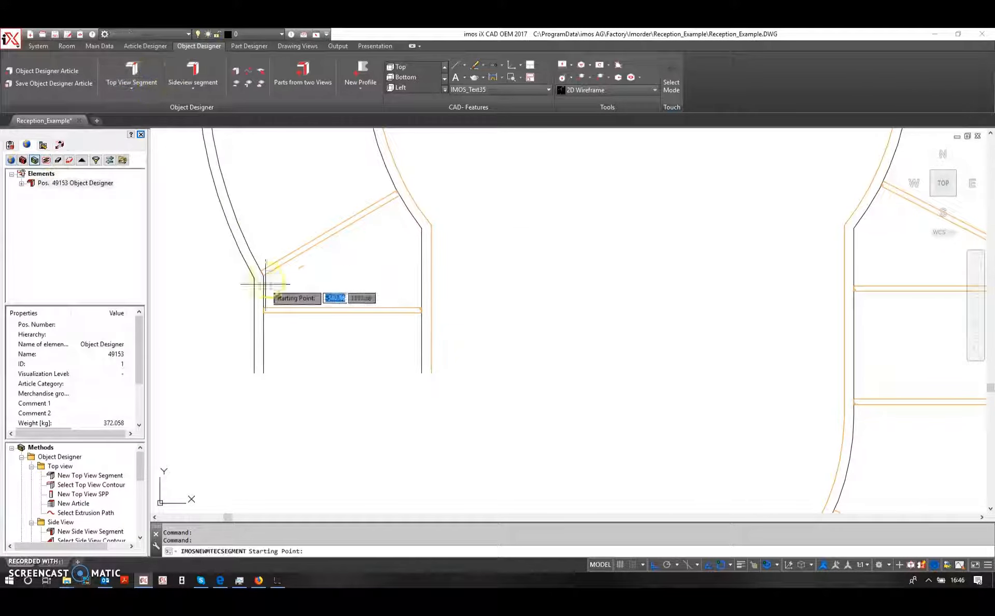
{"action": "left_click", "coordinate": [305, 359]}
{"action": "left_click", "coordinate": [421, 371]}
{"action": "right_click", "coordinate": [423, 373]}
{"action": "left_click", "coordinate": [440, 375]}
Set the new end segment's part type to Panel and its material to iX_MDF18_Raw.
{"action": "left_click", "coordinate": [357, 369]}
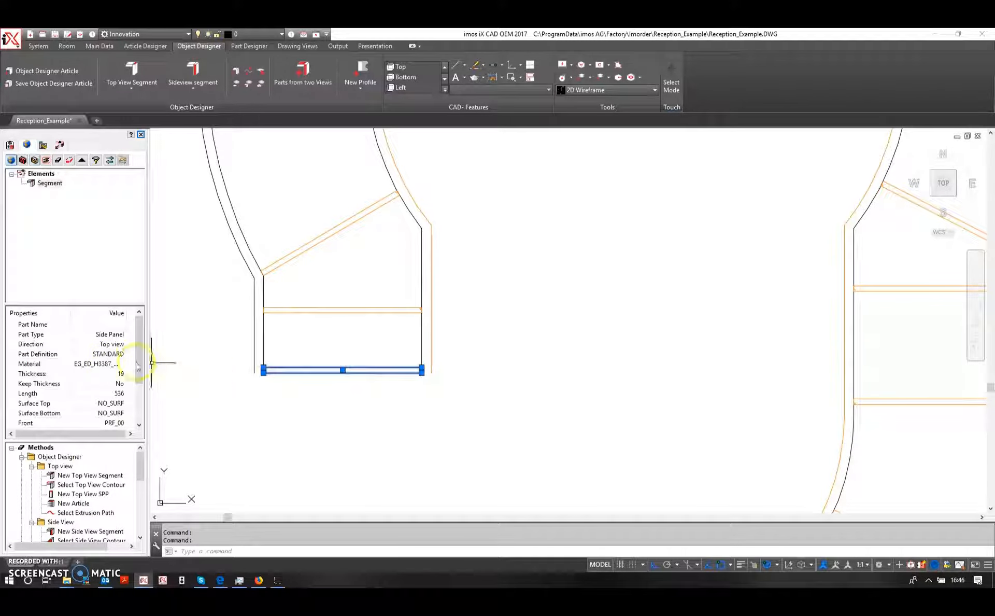
{"action": "left_click", "coordinate": [106, 354]}
{"action": "left_click", "coordinate": [103, 335]}
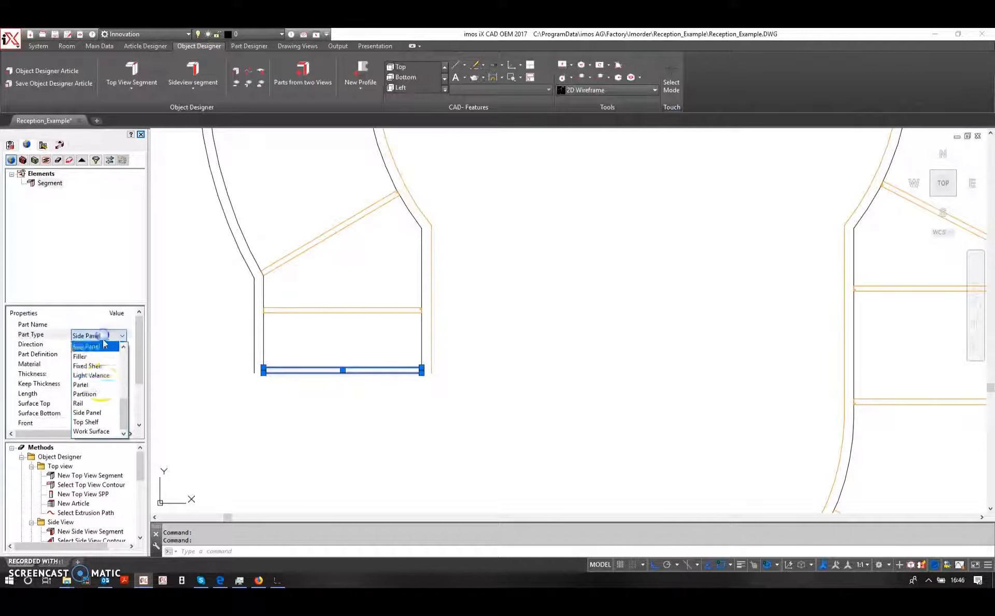
{"action": "left_click", "coordinate": [102, 388]}
{"action": "left_click", "coordinate": [122, 364]}
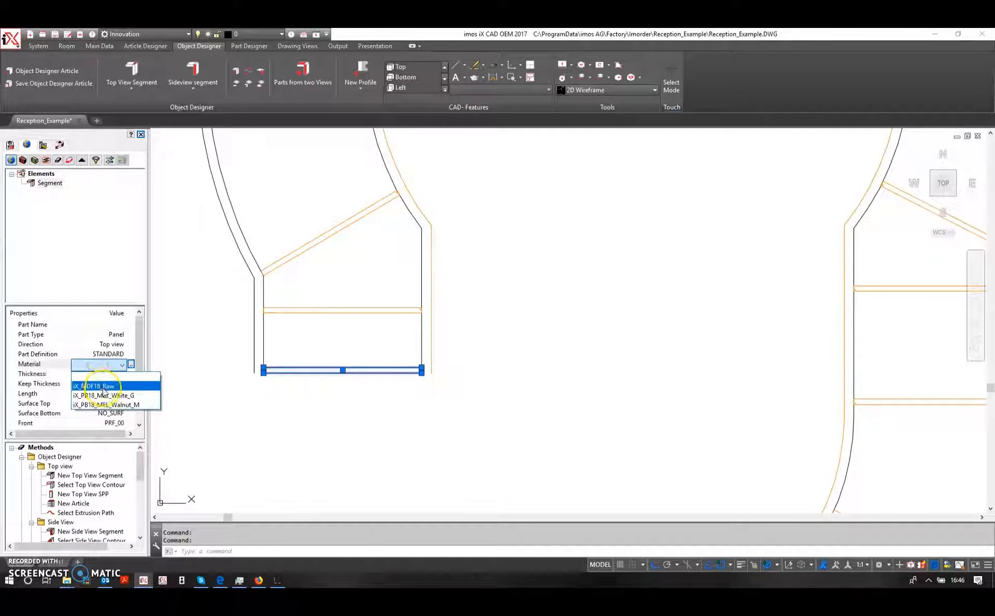
{"action": "left_click", "coordinate": [91, 385]}
{"action": "scroll", "coordinate": [359, 369], "scroll_direction": "down", "scroll_amount": 6}
{"action": "key", "text": "Escape"}
{"action": "scroll", "coordinate": [71, 498], "scroll_direction": "down", "scroll_amount": 5}
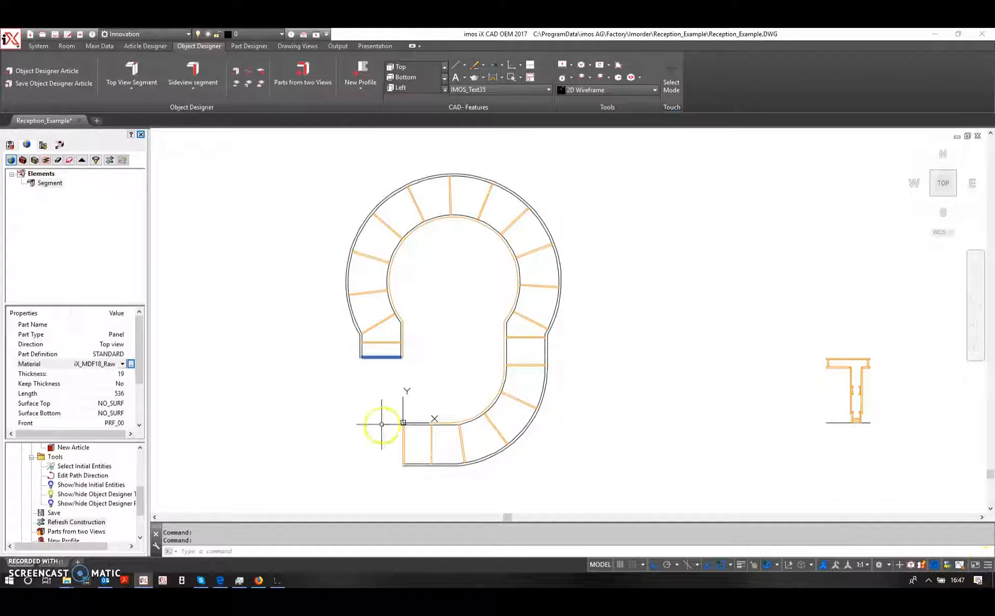
Generate a part from two views for the Object Designer article, combining the new end segment with the T-shaped side-view contour.
{"action": "scroll", "coordinate": [379, 359], "scroll_direction": "up", "scroll_amount": 5}
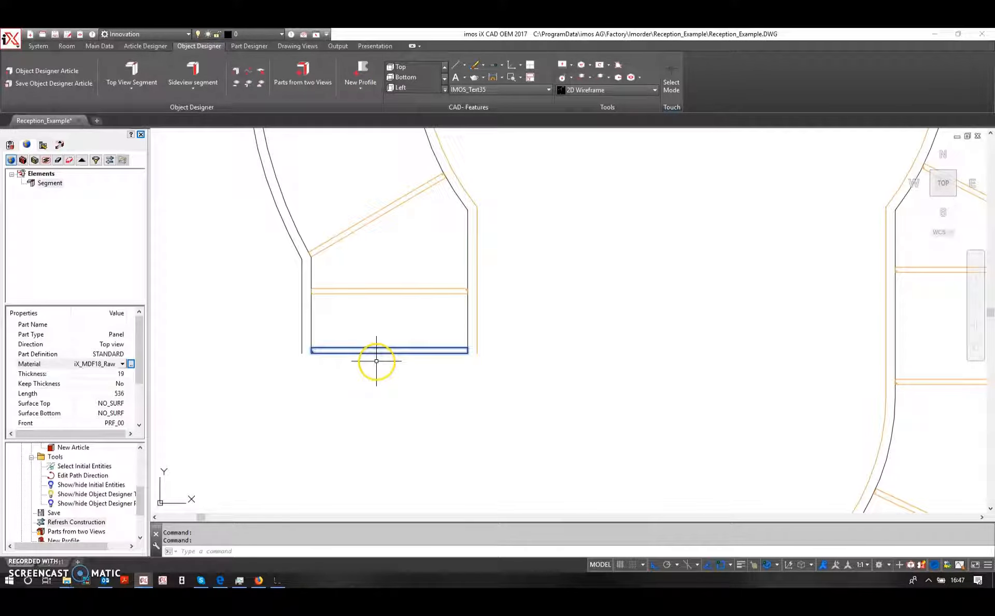
{"action": "middle_click_drag", "start_coordinate": [381, 370], "coordinate": [432, 401]}
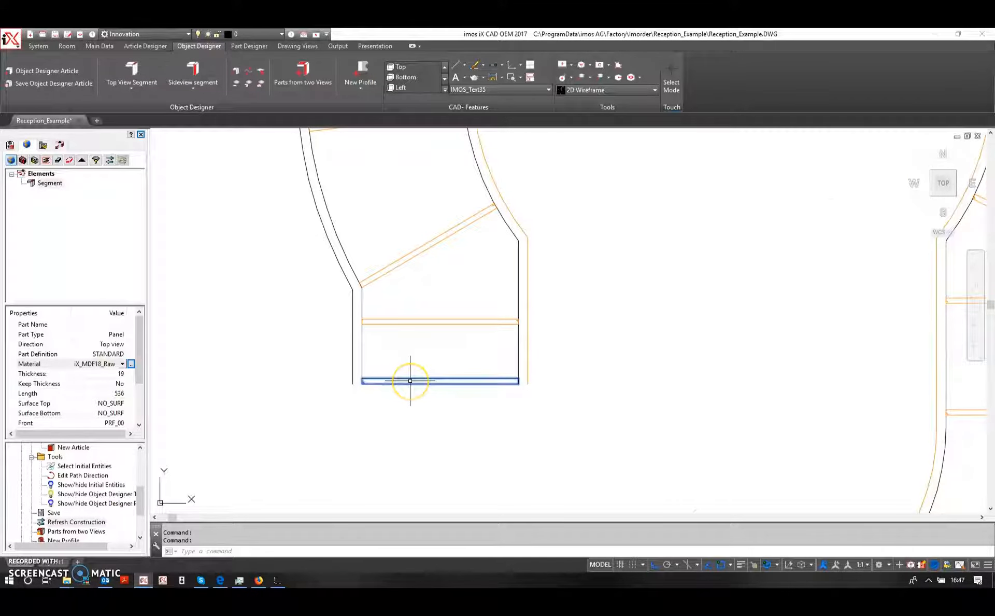
{"action": "scroll", "coordinate": [410, 381], "scroll_direction": "down", "scroll_amount": 8}
{"action": "mouse_move", "coordinate": [411, 382]}
{"action": "middle_mouse_down", "text": "shift"}
{"action": "mouse_move", "coordinate": [418, 411]}
{"action": "mouse_move", "coordinate": [386, 333]}
{"action": "middle_mouse_up", "text": "shift"}
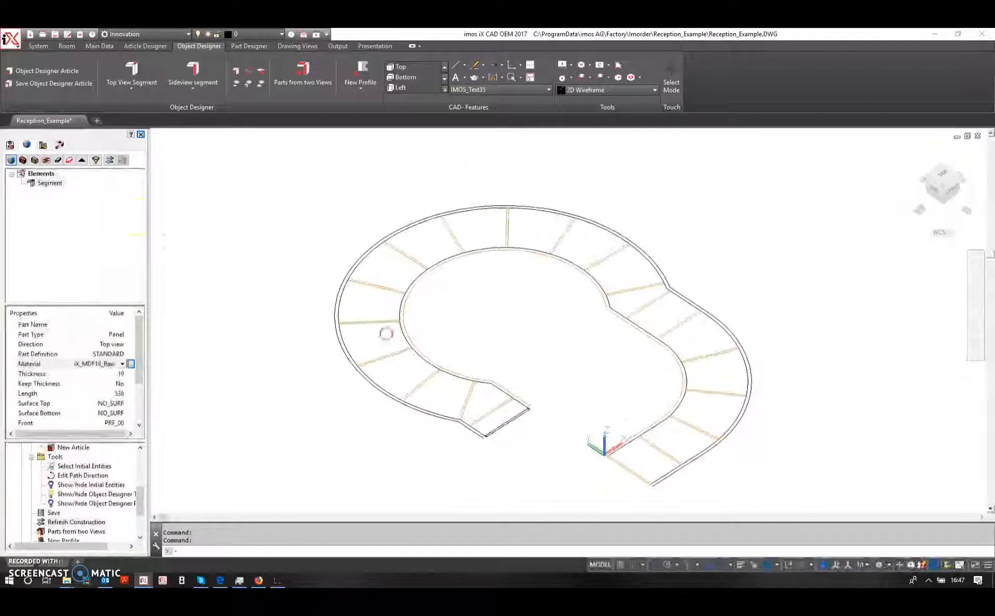
{"action": "left_click", "coordinate": [303, 72]}
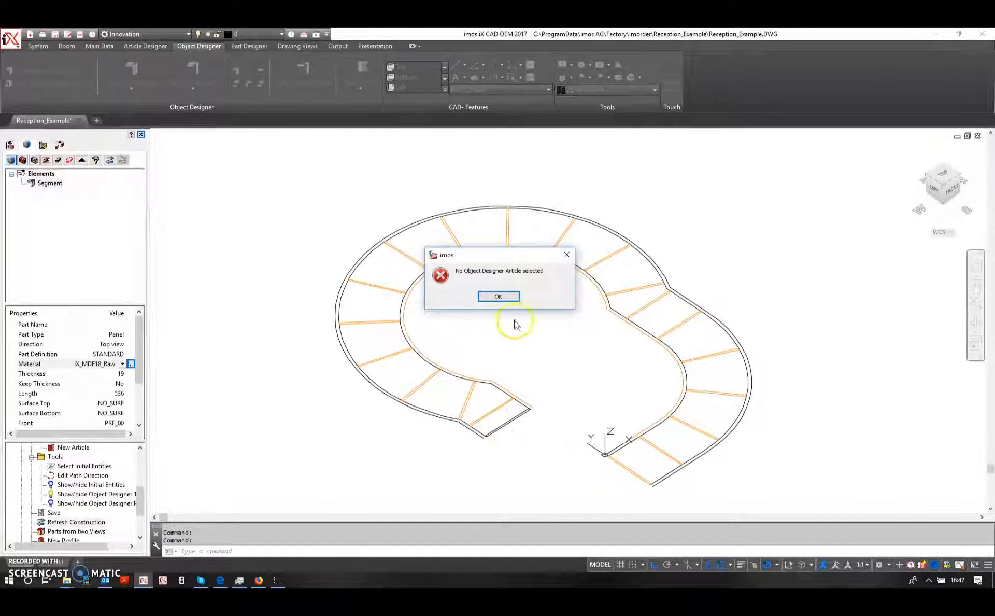
{"action": "left_click", "coordinate": [500, 297]}
{"action": "left_click", "coordinate": [12, 160]}
{"action": "left_click", "coordinate": [54, 185]}
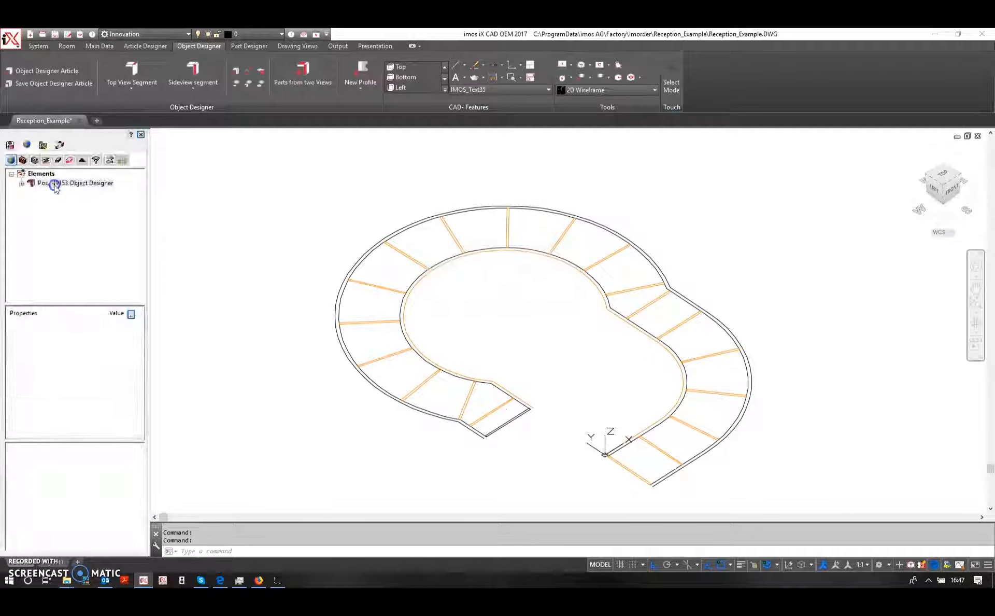
{"action": "left_click", "coordinate": [304, 73]}
{"action": "left_click", "coordinate": [516, 417]}
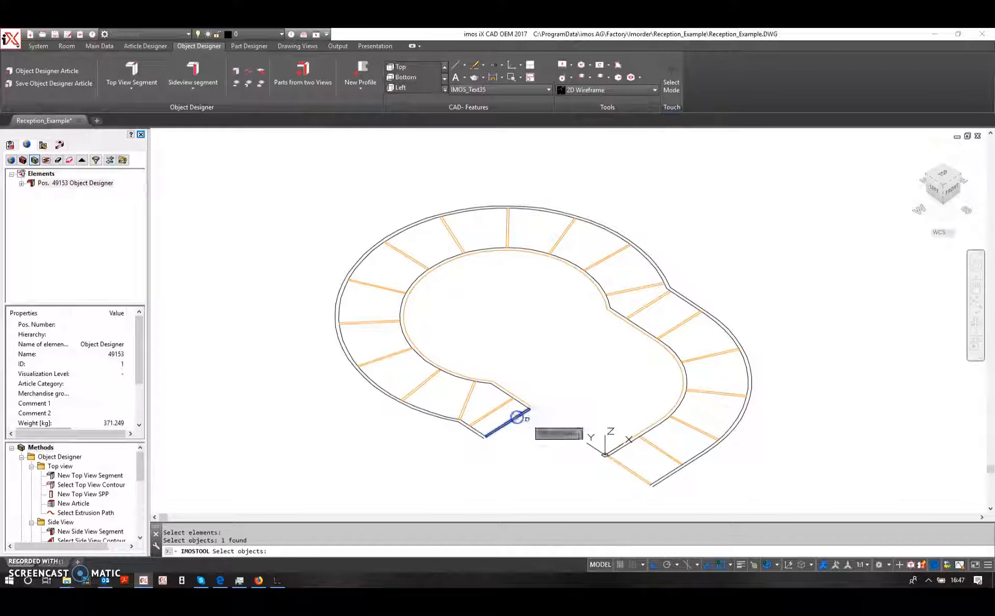
{"action": "scroll", "coordinate": [517, 417], "scroll_direction": "down", "scroll_amount": 3}
{"action": "scroll", "coordinate": [744, 311], "scroll_direction": "up", "scroll_amount": 10}
{"action": "left_click", "coordinate": [723, 260]}
{"action": "scroll", "coordinate": [723, 259], "scroll_direction": "down", "scroll_amount": 11}
{"action": "right_click", "coordinate": [611, 322]}
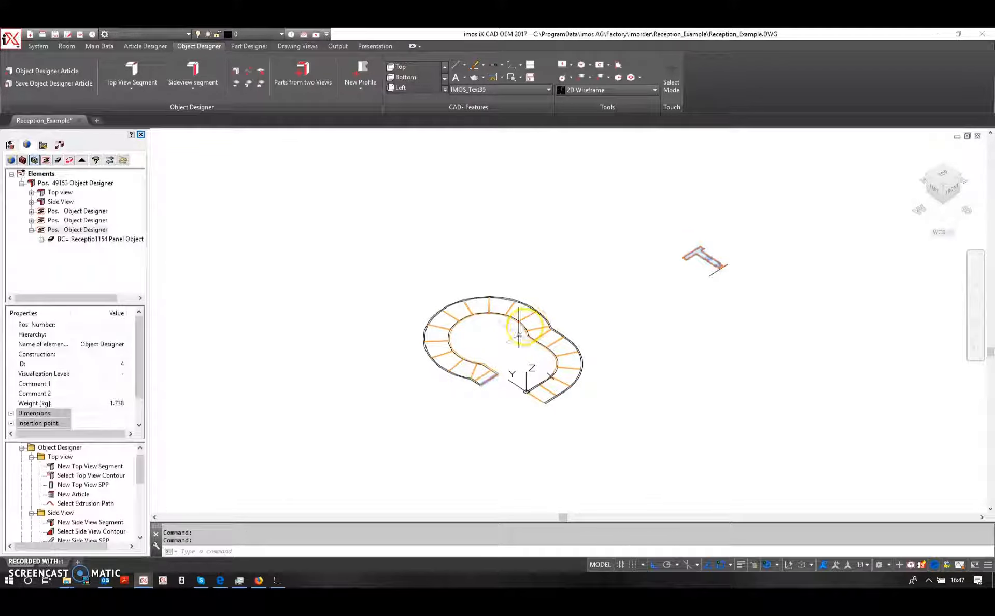
Show the Object Designer parts and inspect the new end panel together with its top view segment.
{"action": "scroll", "coordinate": [78, 497], "scroll_direction": "down", "scroll_amount": 1}
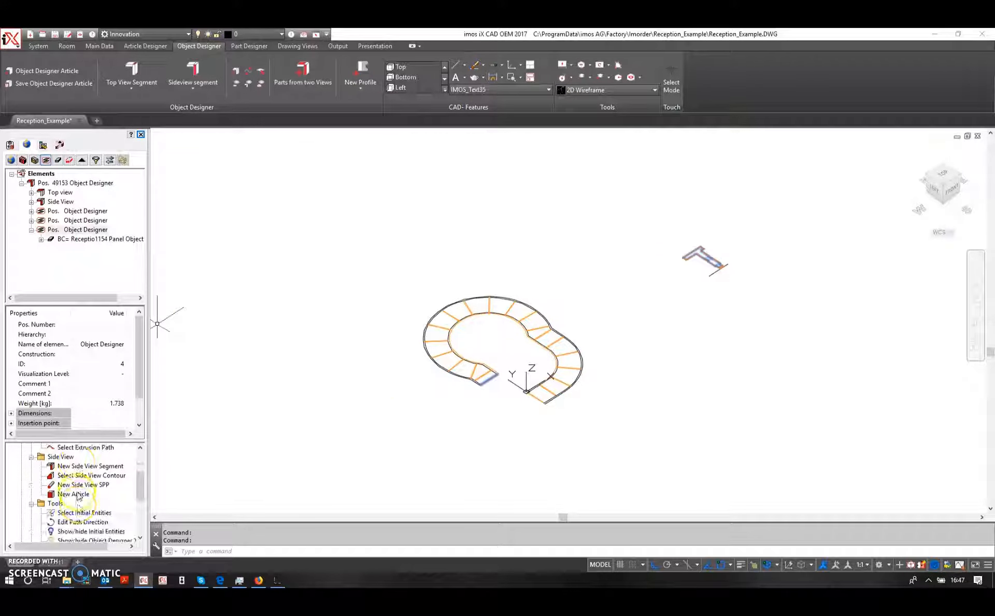
{"action": "scroll", "coordinate": [78, 516], "scroll_direction": "down", "scroll_amount": 2}
{"action": "left_click", "coordinate": [89, 523]}
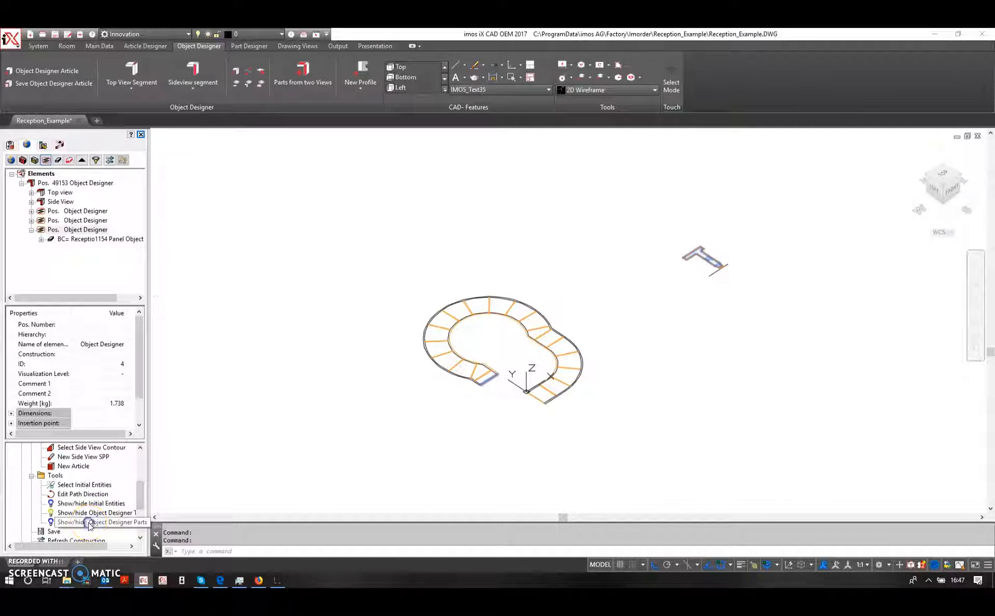
{"action": "scroll", "coordinate": [495, 378], "scroll_direction": "up", "scroll_amount": 7}
{"action": "scroll", "coordinate": [505, 358], "scroll_direction": "up", "scroll_amount": 3}
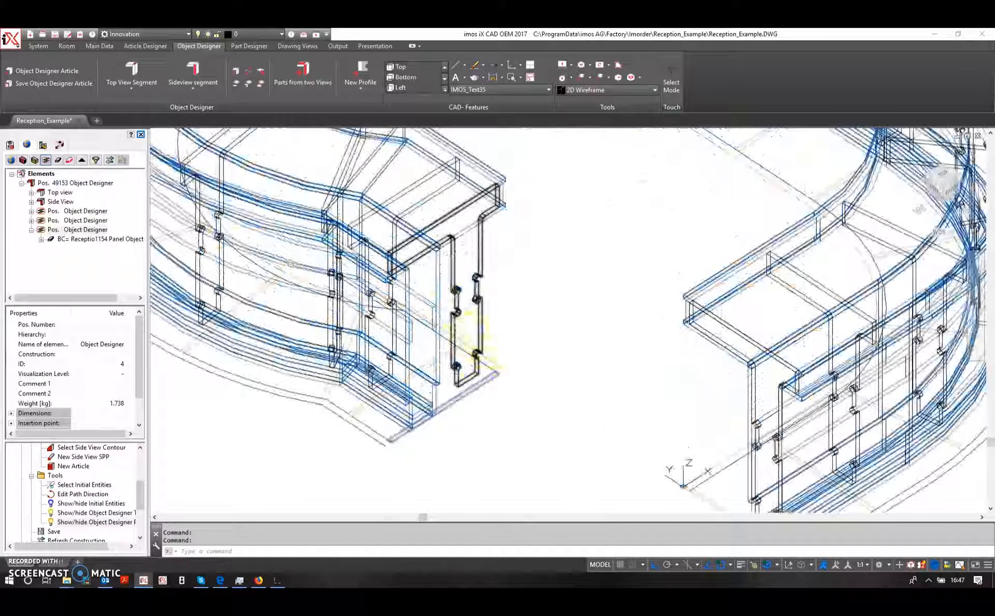
{"action": "scroll", "coordinate": [389, 440], "scroll_direction": "up", "scroll_amount": 5}
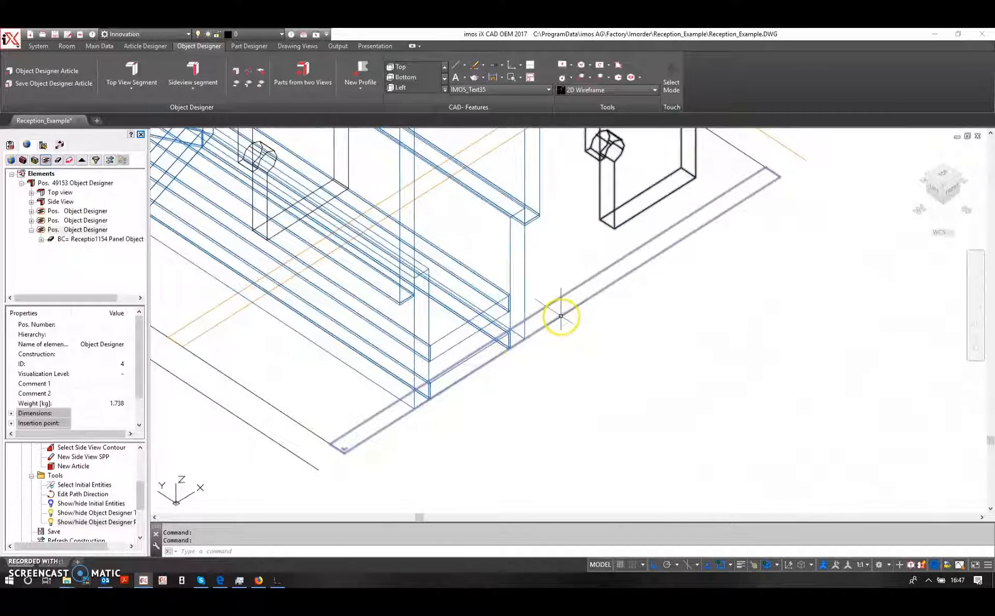
{"action": "left_click", "coordinate": [557, 312]}
{"action": "left_click", "coordinate": [555, 310]}
{"action": "key", "text": "Escape"}
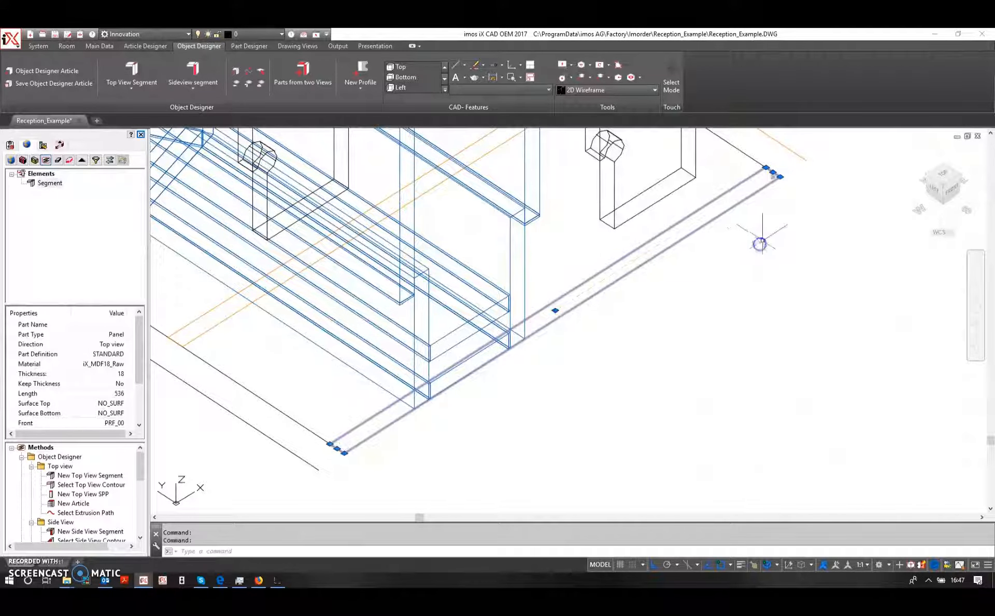
Set the visual style of the 3D desk view to Realistic and refresh the construction.
{"action": "scroll", "coordinate": [701, 268], "scroll_direction": "down", "scroll_amount": 2}
{"action": "scroll", "coordinate": [611, 393], "scroll_direction": "down", "scroll_amount": 2}
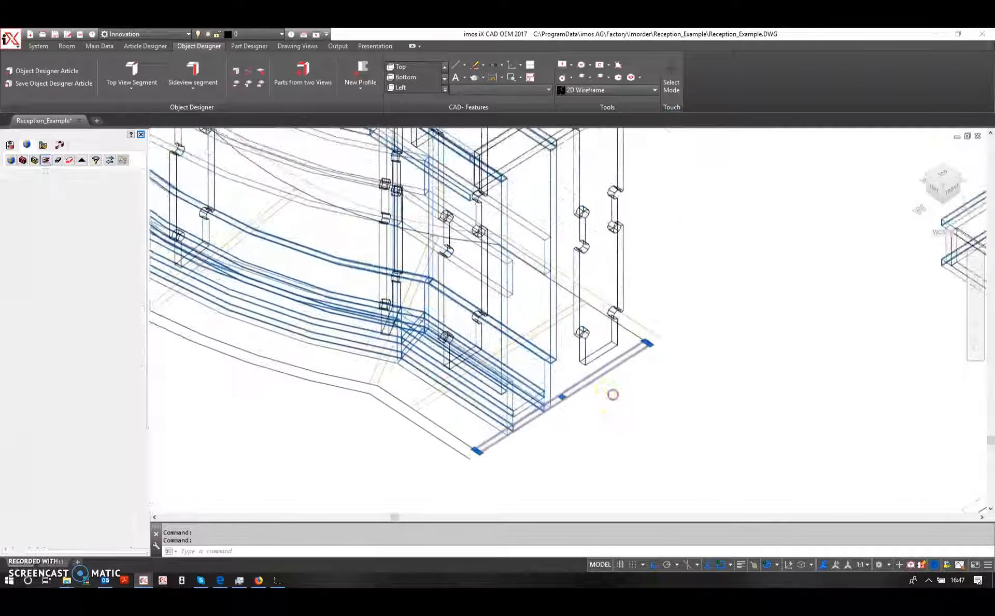
{"action": "scroll", "coordinate": [574, 437], "scroll_direction": "down", "scroll_amount": 2}
{"action": "left_click", "coordinate": [602, 91]}
{"action": "left_click", "coordinate": [559, 157]}
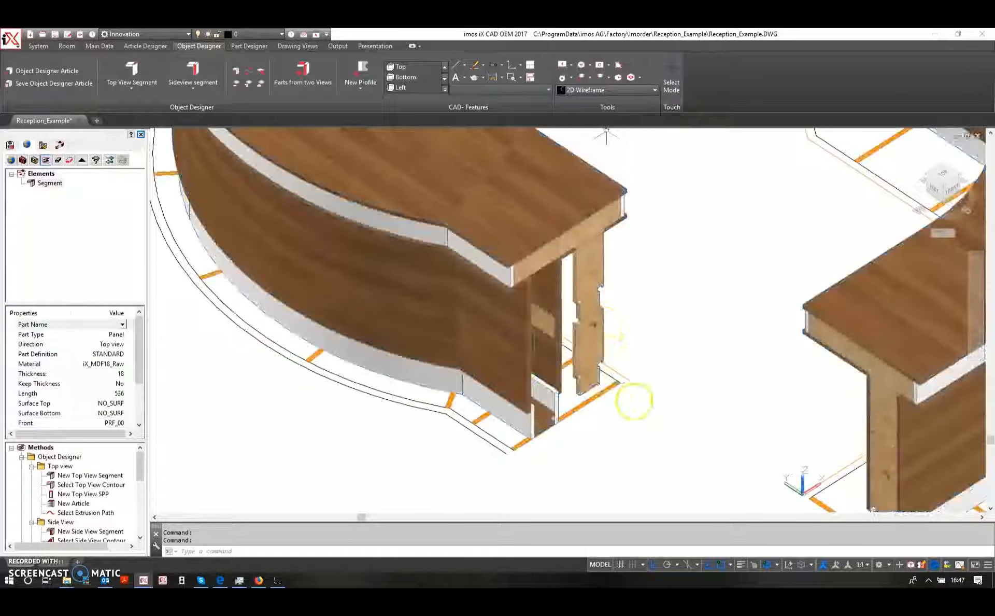
{"action": "scroll", "coordinate": [58, 519], "scroll_direction": "down", "scroll_amount": 2}
{"action": "scroll", "coordinate": [58, 518], "scroll_direction": "down", "scroll_amount": 3}
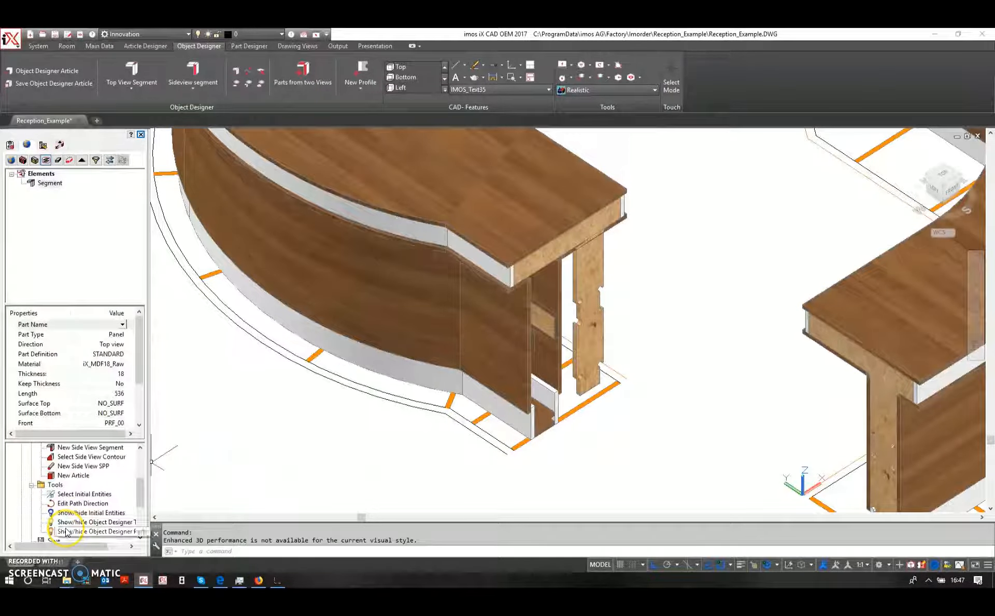
{"action": "double_click", "coordinate": [73, 495]}
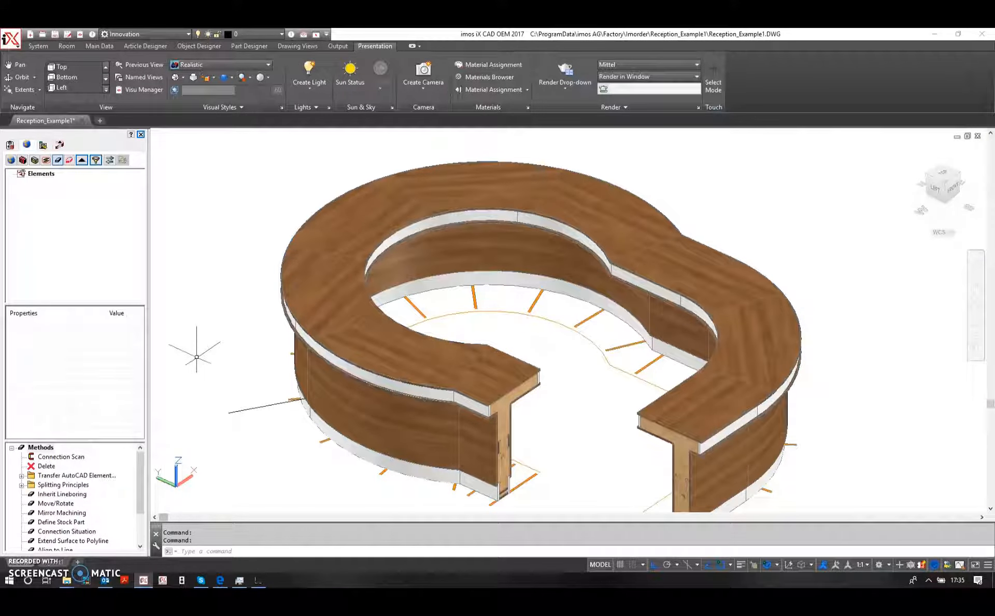
Examine the finished reception desk in 3D from underneath and from a low front angle.
{"action": "mouse_move", "coordinate": [229, 415]}
{"action": "middle_mouse_down", "text": "shift"}
{"action": "mouse_move", "coordinate": [238, 428]}
{"action": "mouse_move", "coordinate": [271, 433]}
{"action": "mouse_move", "coordinate": [207, 356]}
{"action": "mouse_move", "coordinate": [190, 307]}
{"action": "middle_mouse_up", "text": "shift"}
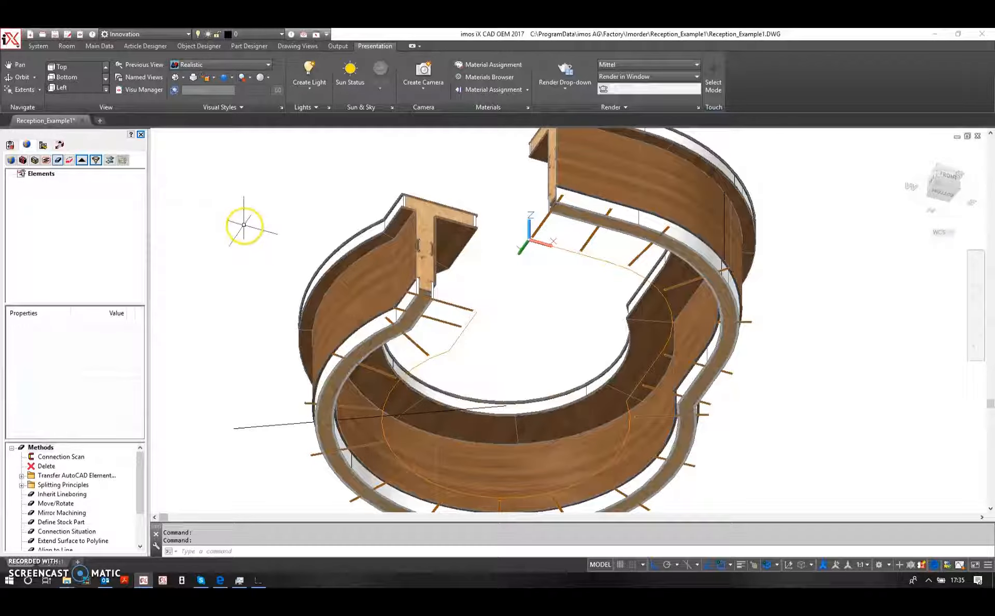
{"action": "middle_click_drag", "start_coordinate": [211, 228], "coordinate": [260, 325], "text": "shift"}
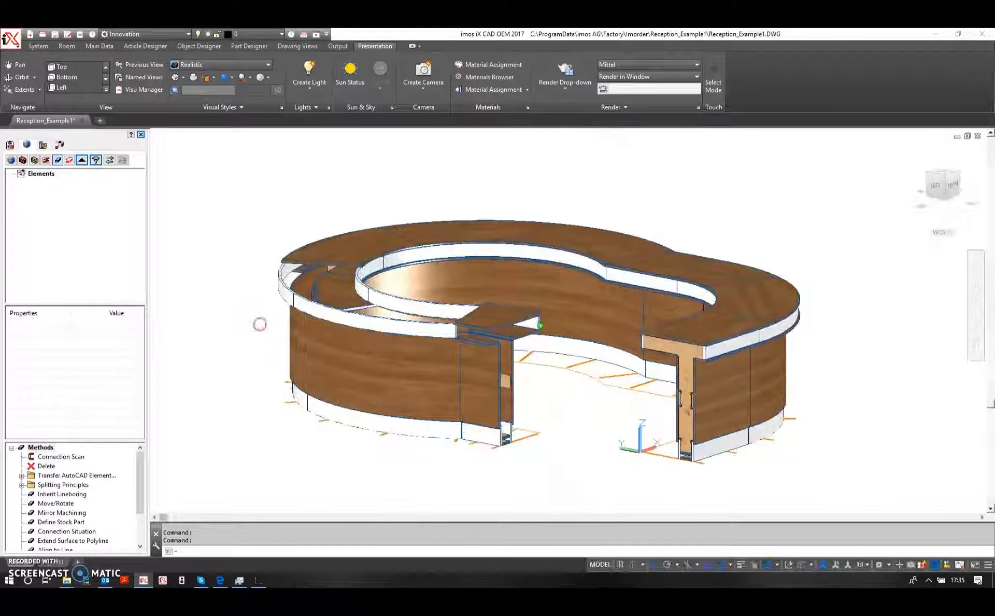
Save the order as Reception_Example1 with Generate CNC data (CAM iX) and Process Data Transfer enabled, overwriting the existing order folder.
{"action": "left_click", "coordinate": [32, 51]}
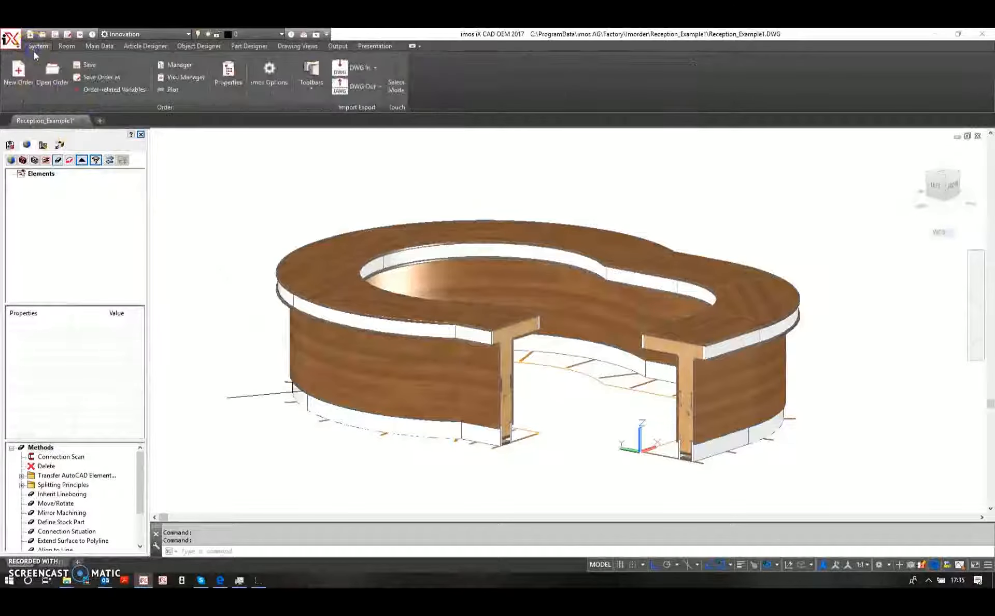
{"action": "left_click", "coordinate": [85, 80]}
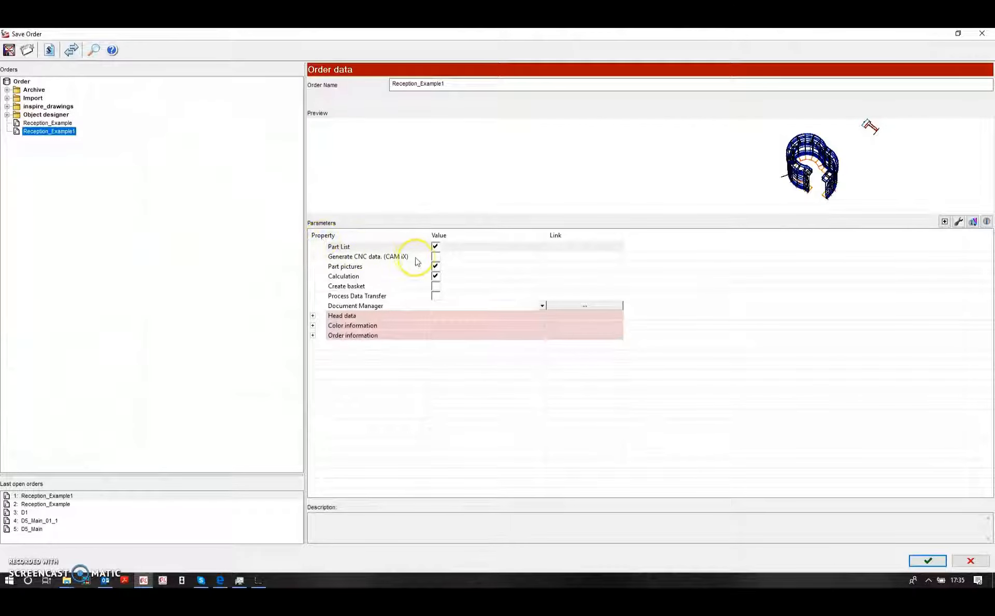
{"action": "left_click", "coordinate": [436, 256]}
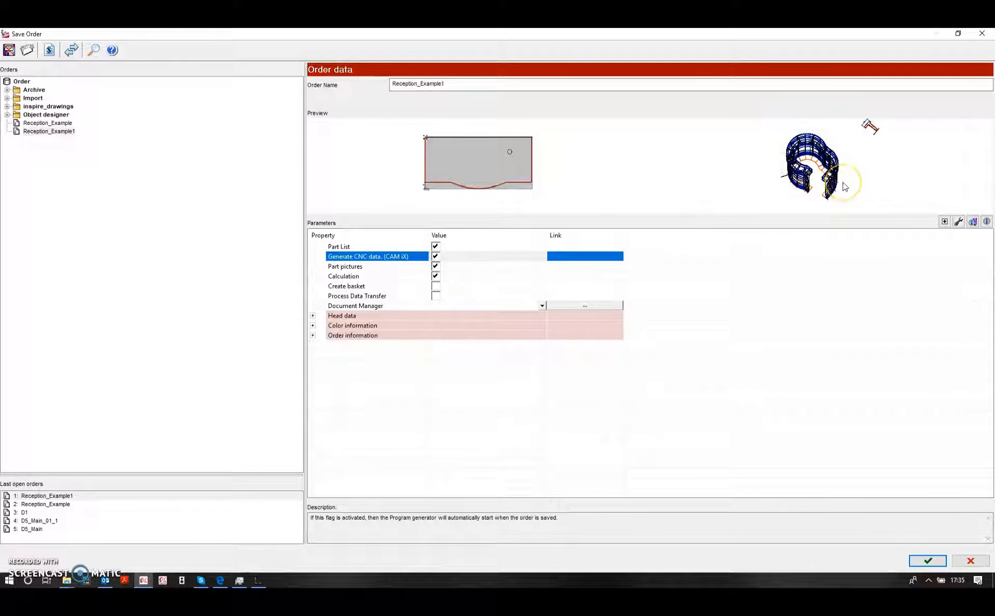
{"action": "left_click", "coordinate": [435, 295]}
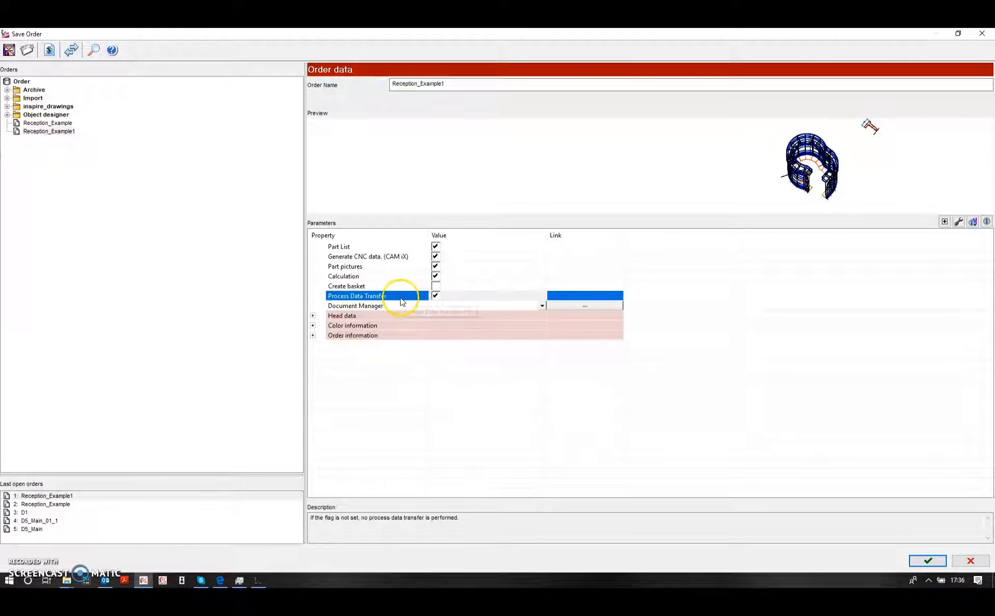
{"action": "left_click", "coordinate": [922, 561]}
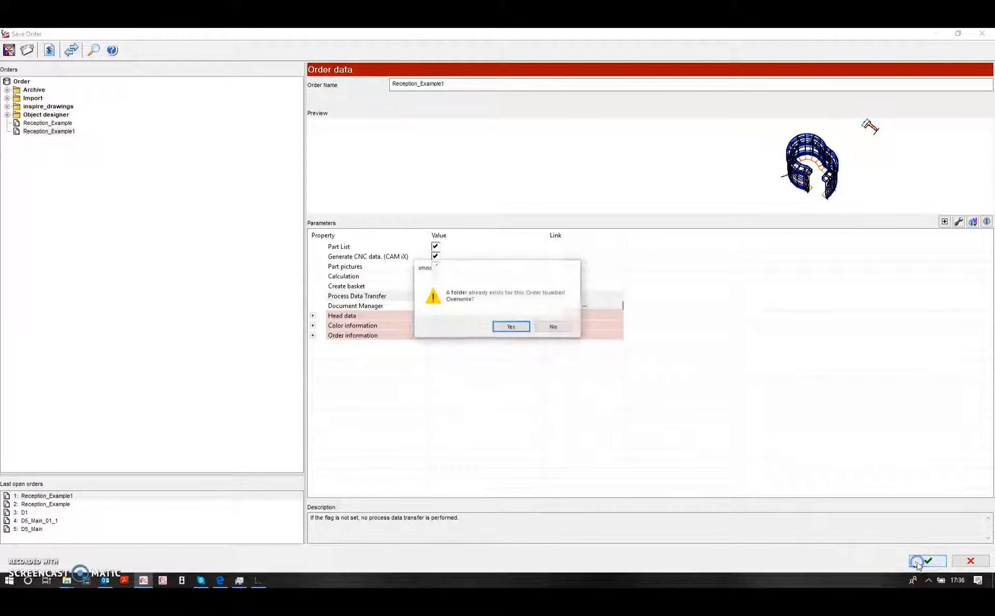
{"action": "left_click", "coordinate": [514, 326]}
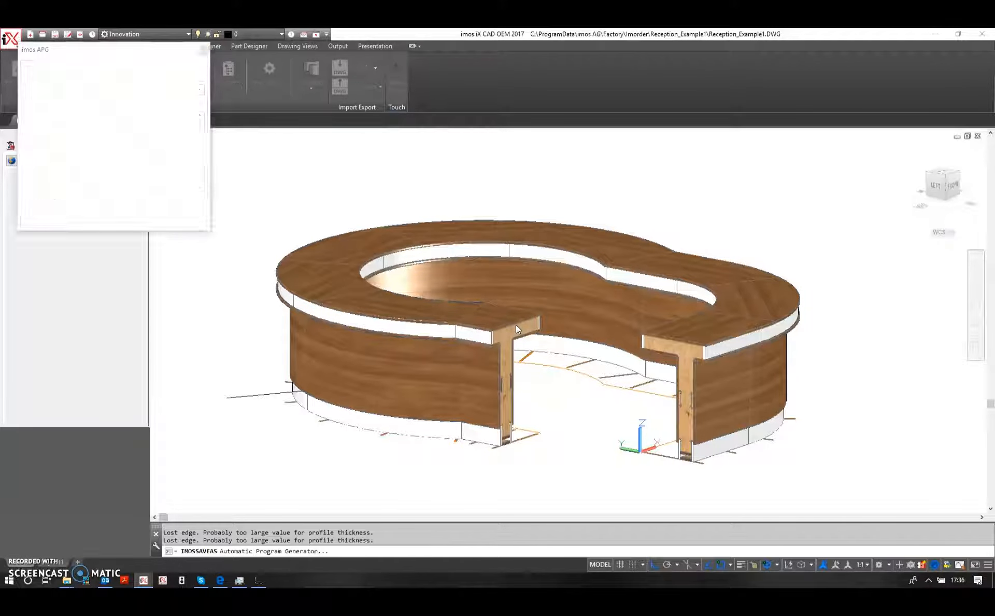
Generate the CNC programs with the Rover_Edge_Eko workflow, deleting the order's existing PXM files.
{"action": "left_click_drag", "start_coordinate": [134, 50], "coordinate": [340, 154]}
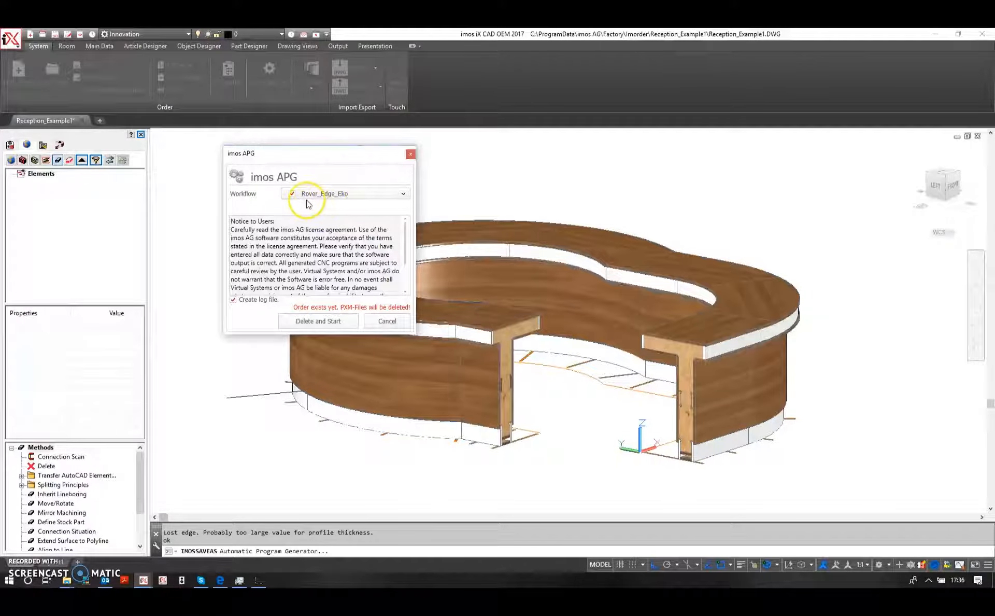
{"action": "left_click", "coordinate": [322, 199]}
{"action": "left_click", "coordinate": [323, 322]}
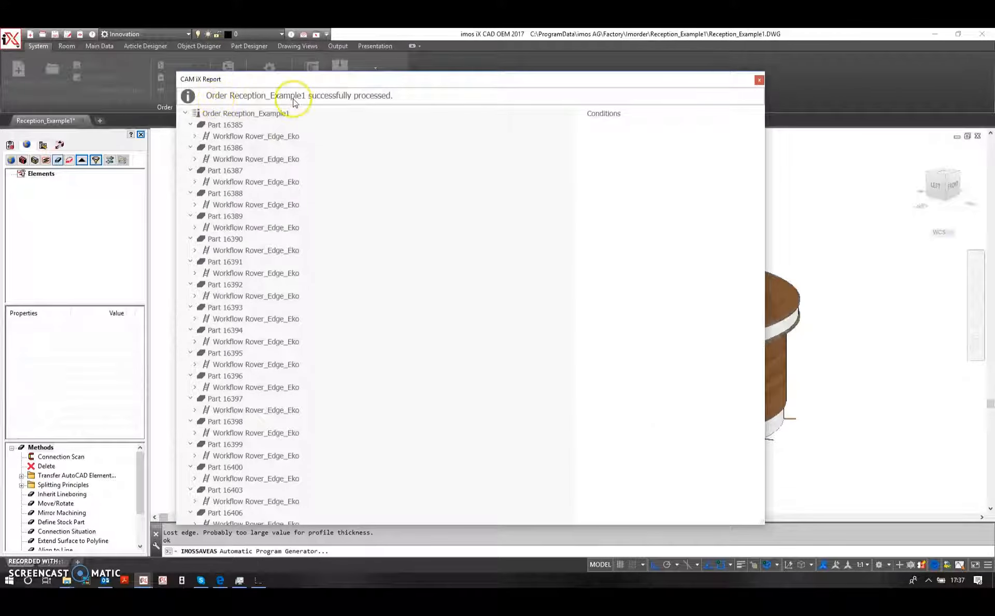
Inspect the Biesse_Rover_A_FT program and its second milling operation for part 16392 in the CAM iX report, and close the report.
{"action": "left_click", "coordinate": [194, 296]}
{"action": "left_click", "coordinate": [201, 318]}
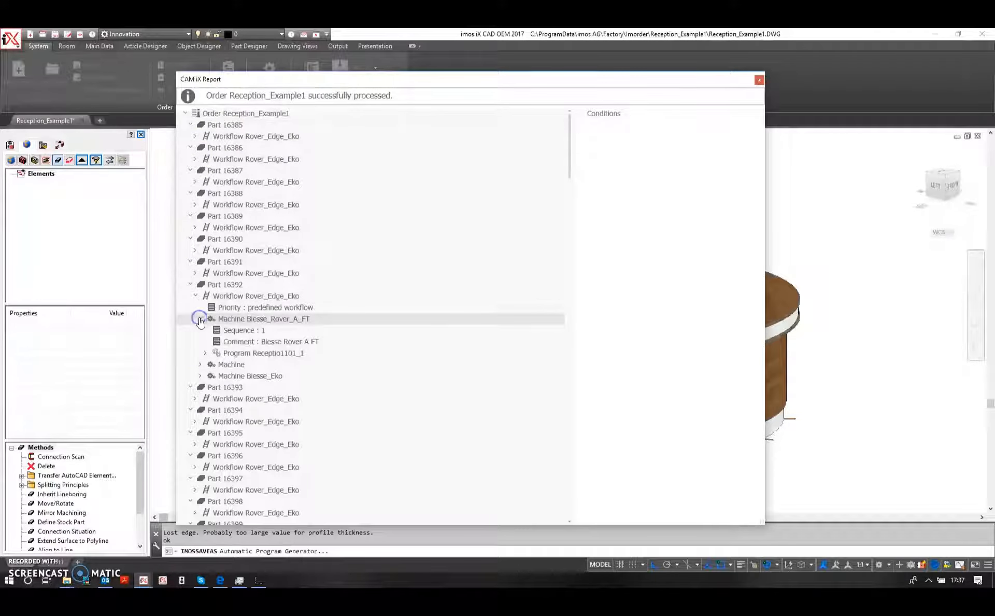
{"action": "left_click", "coordinate": [205, 353]}
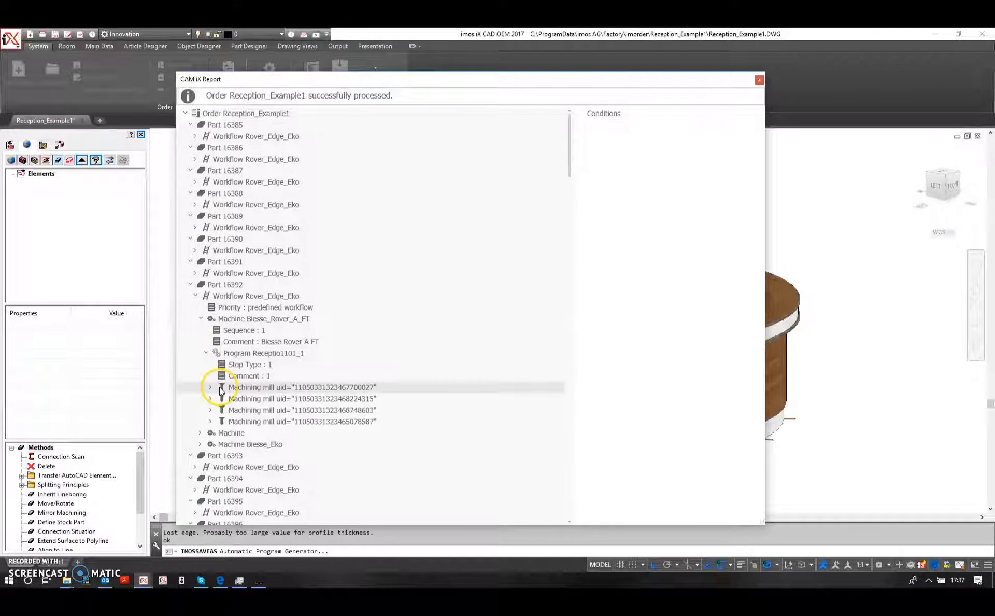
{"action": "left_click", "coordinate": [211, 398]}
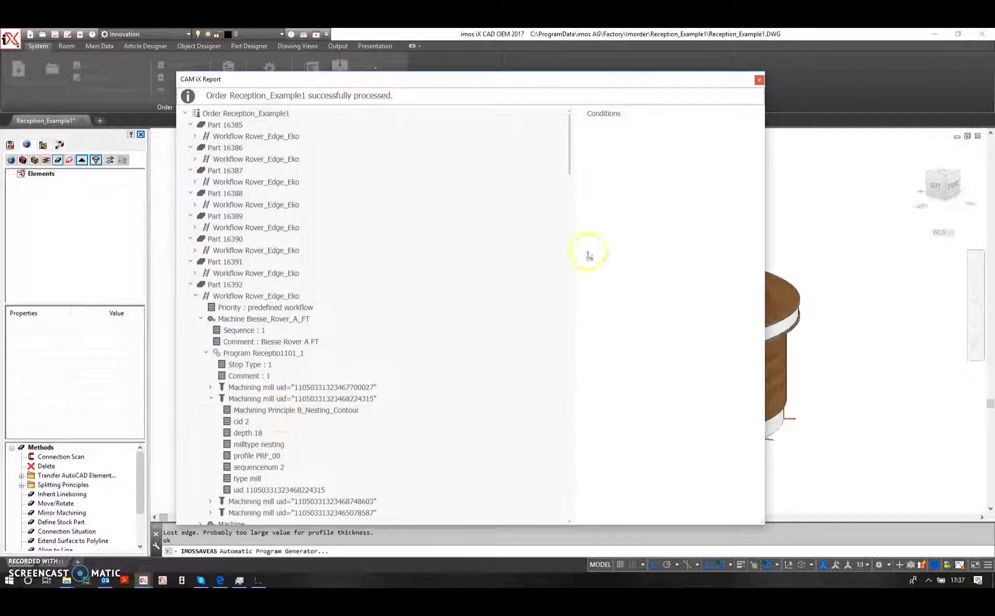
{"action": "left_click", "coordinate": [756, 80]}
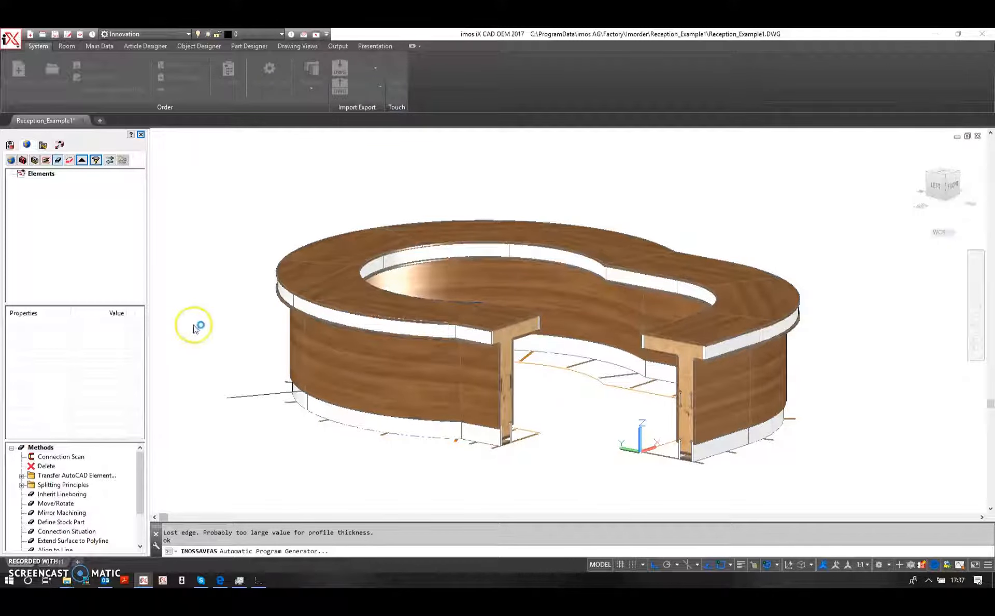
Complete the process data transfer, overwriting the existing Reception_Example1.CSV and acknowledging the export dialogs.
{"action": "left_click", "coordinate": [487, 342]}
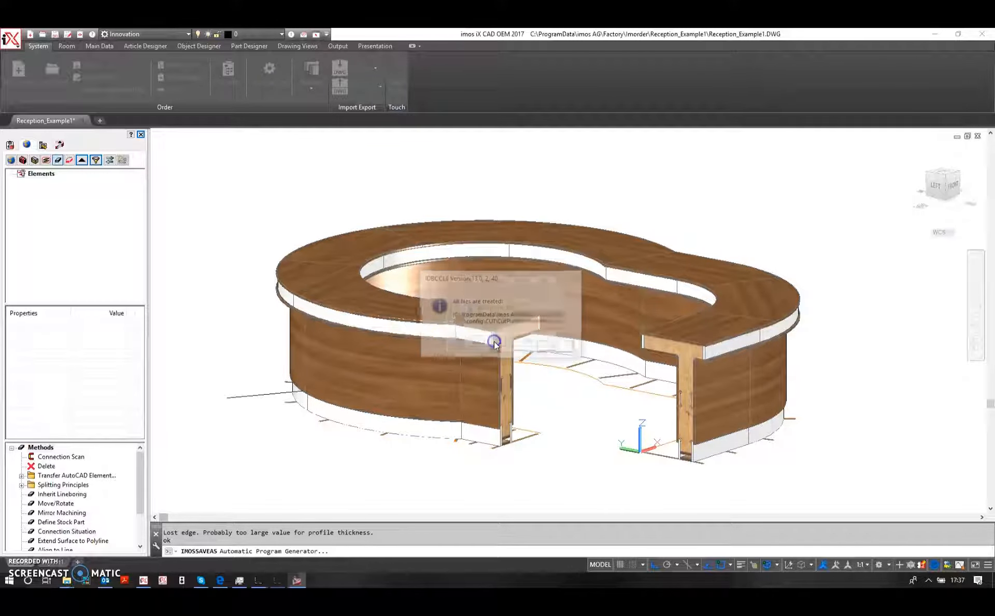
{"action": "left_click", "coordinate": [551, 343]}
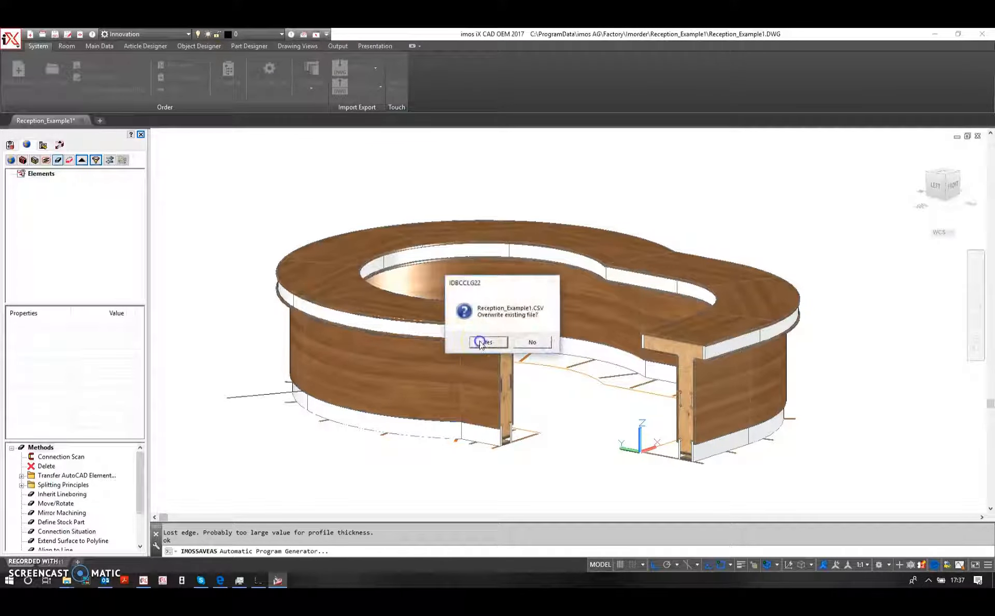
{"action": "left_click", "coordinate": [479, 340]}
{"action": "left_click", "coordinate": [554, 346]}
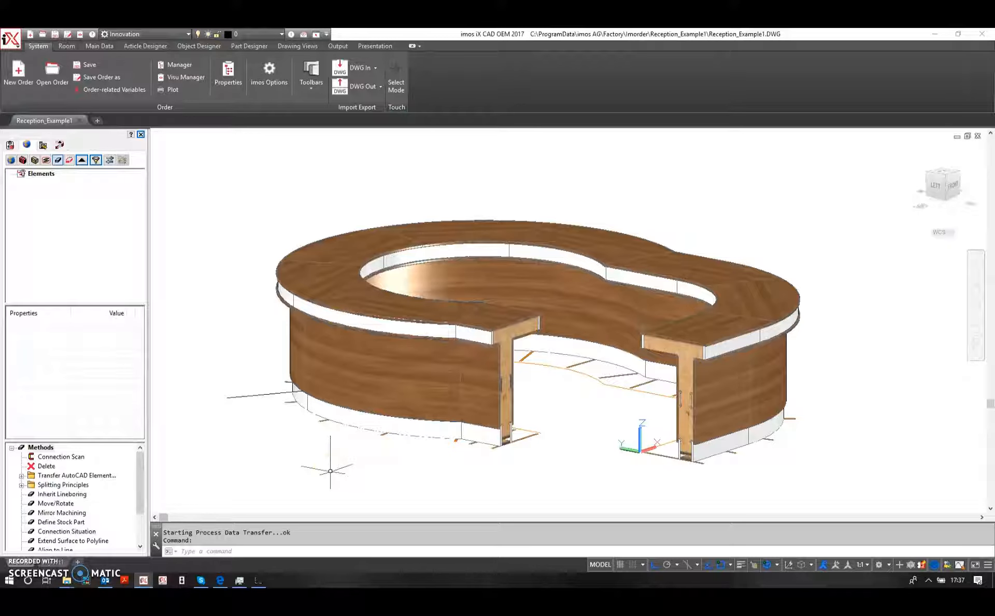
Switch to the bNest module of bSuite and import Reception_Example1.CSV from the bNest folder.
{"action": "left_click", "coordinate": [226, 275]}
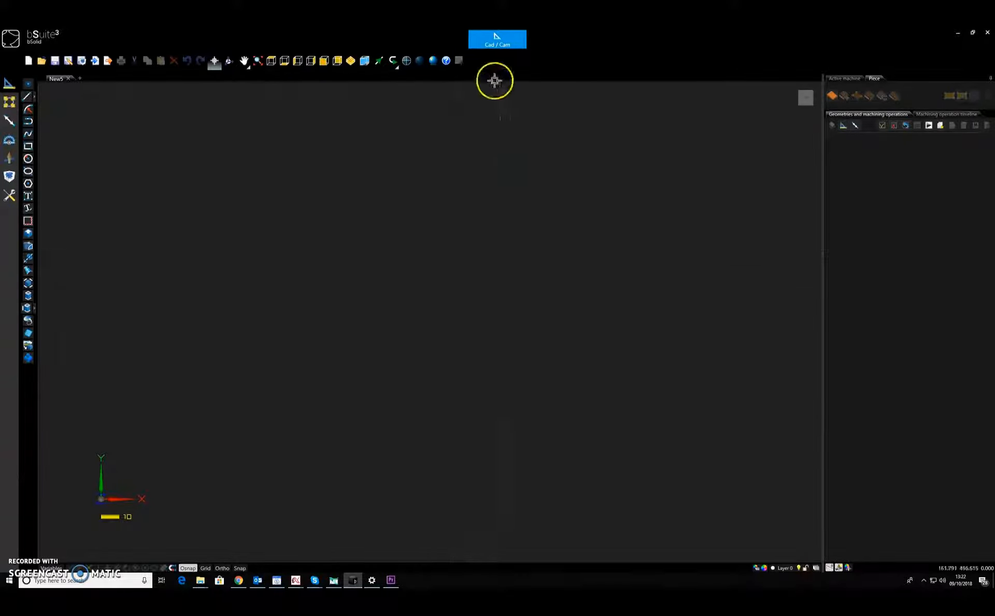
{"action": "left_click", "coordinate": [495, 39]}
{"action": "left_click", "coordinate": [432, 99]}
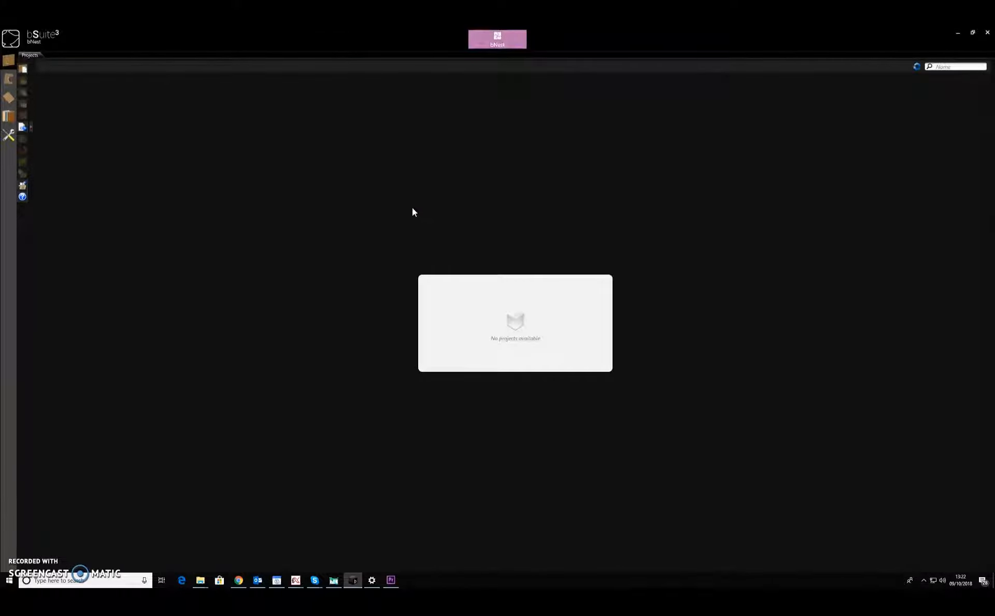
{"action": "left_click", "coordinate": [22, 127]}
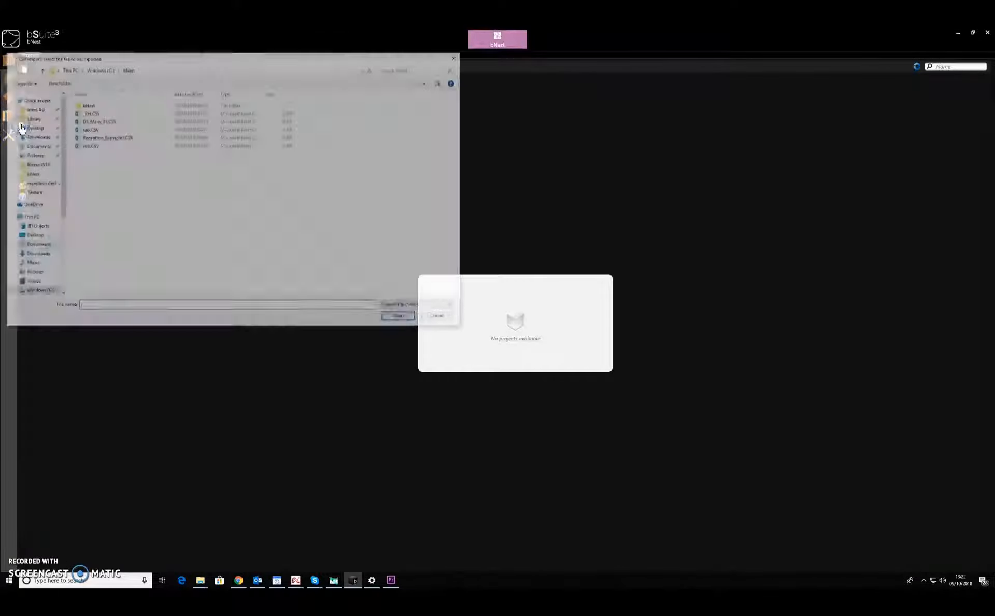
{"action": "left_click", "coordinate": [96, 137]}
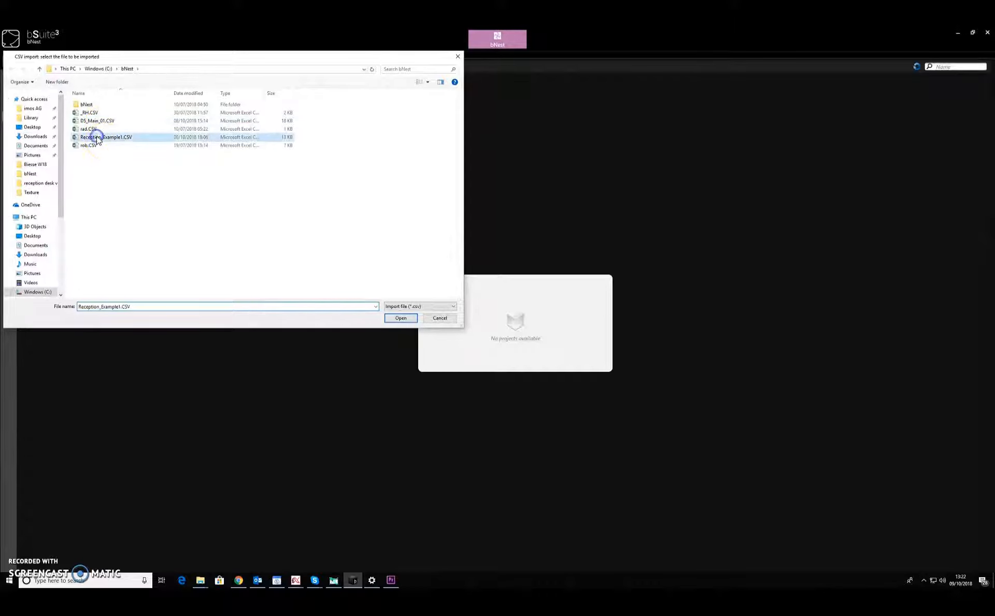
{"action": "left_click", "coordinate": [401, 318]}
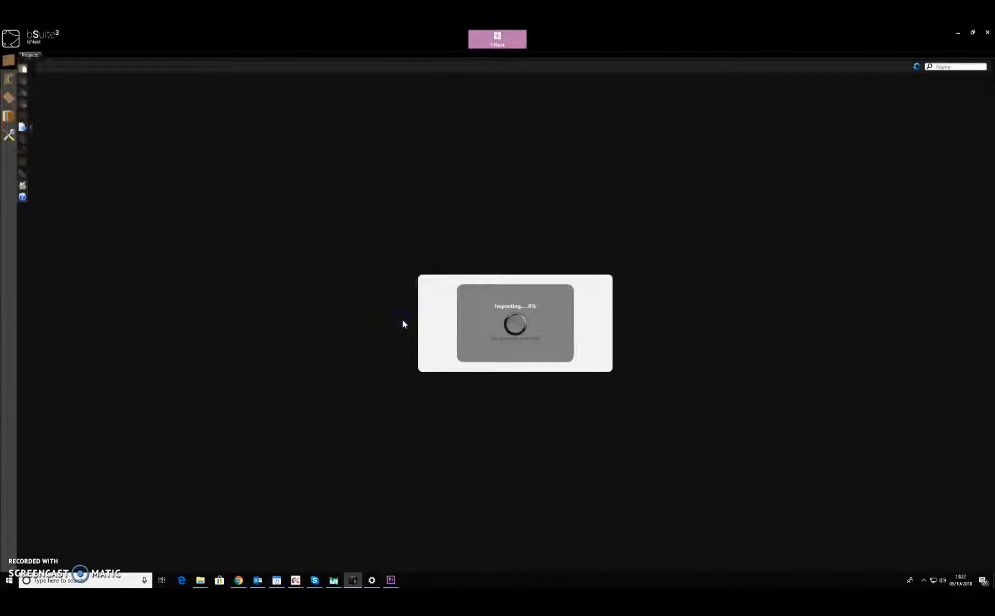